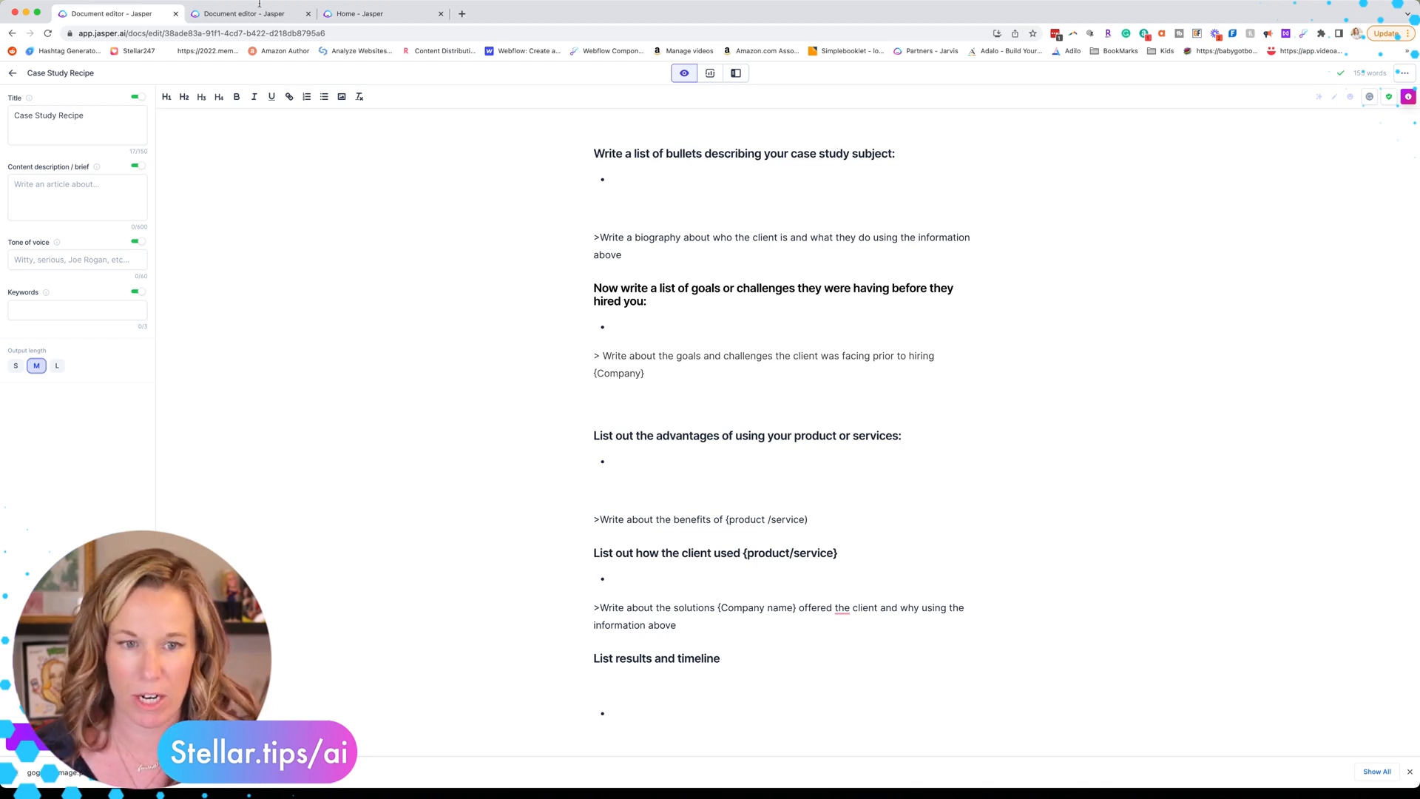
Step: Copy the subject bullets and biography command from the draft into a new from-scratch document
click(235, 11)
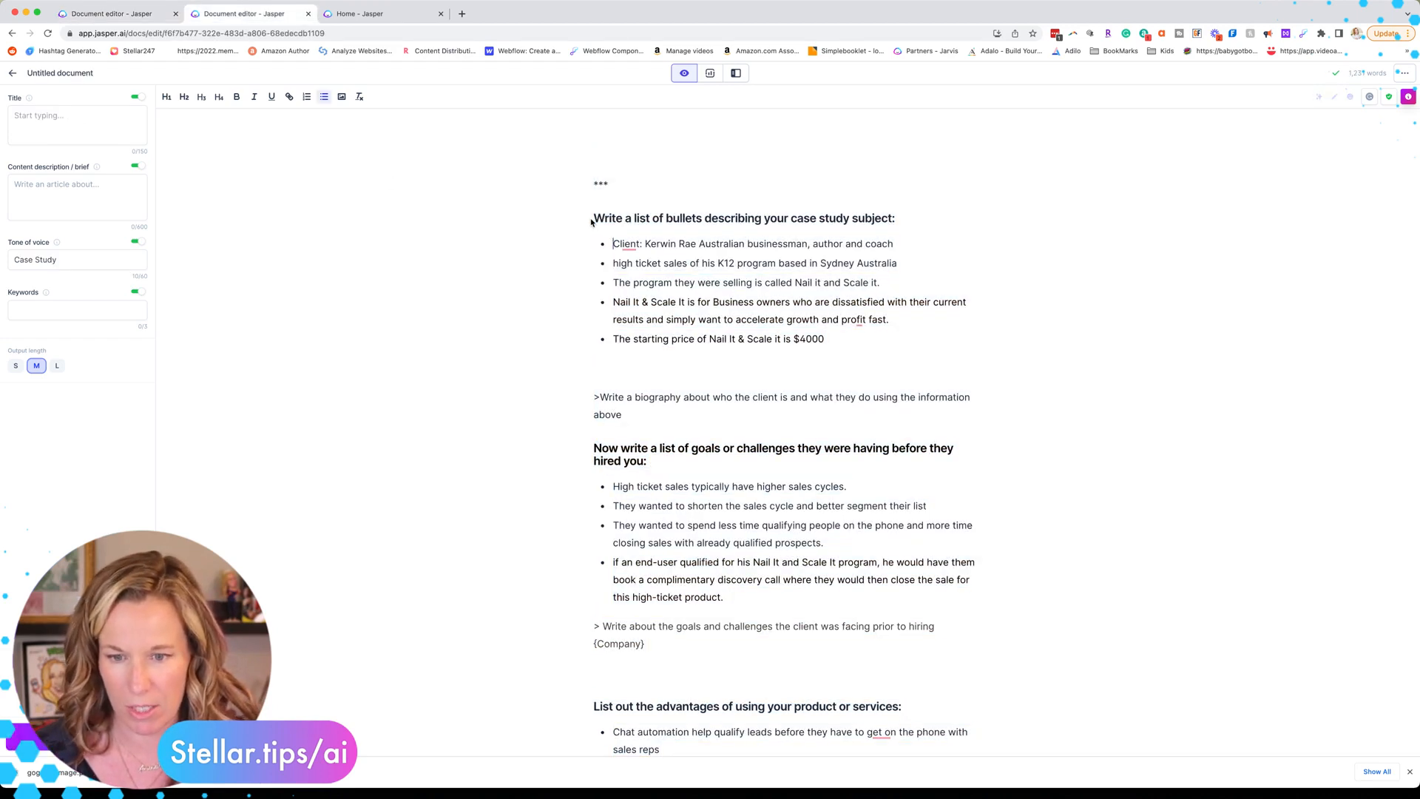
drag(591, 222, 812, 412)
key(ctrl+c)
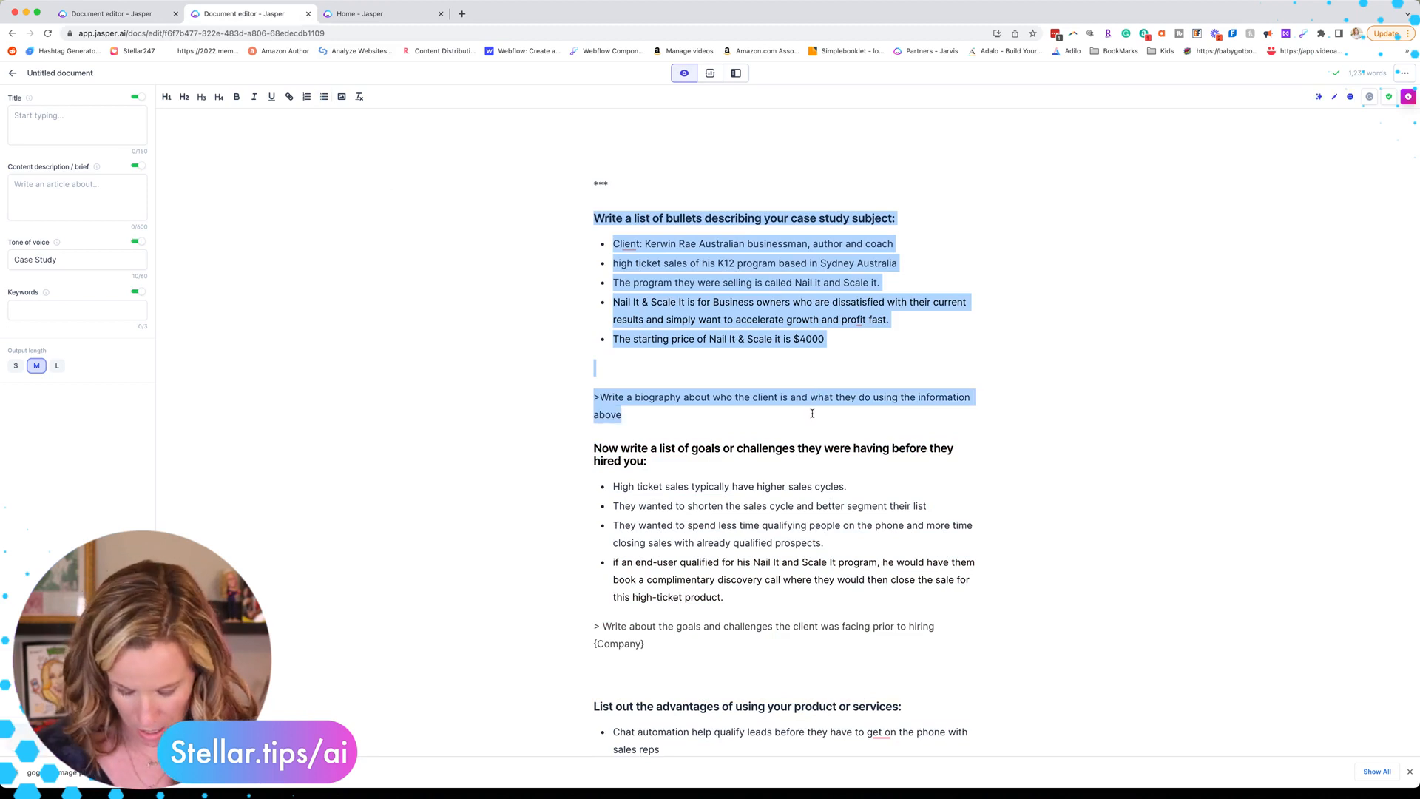
click(370, 13)
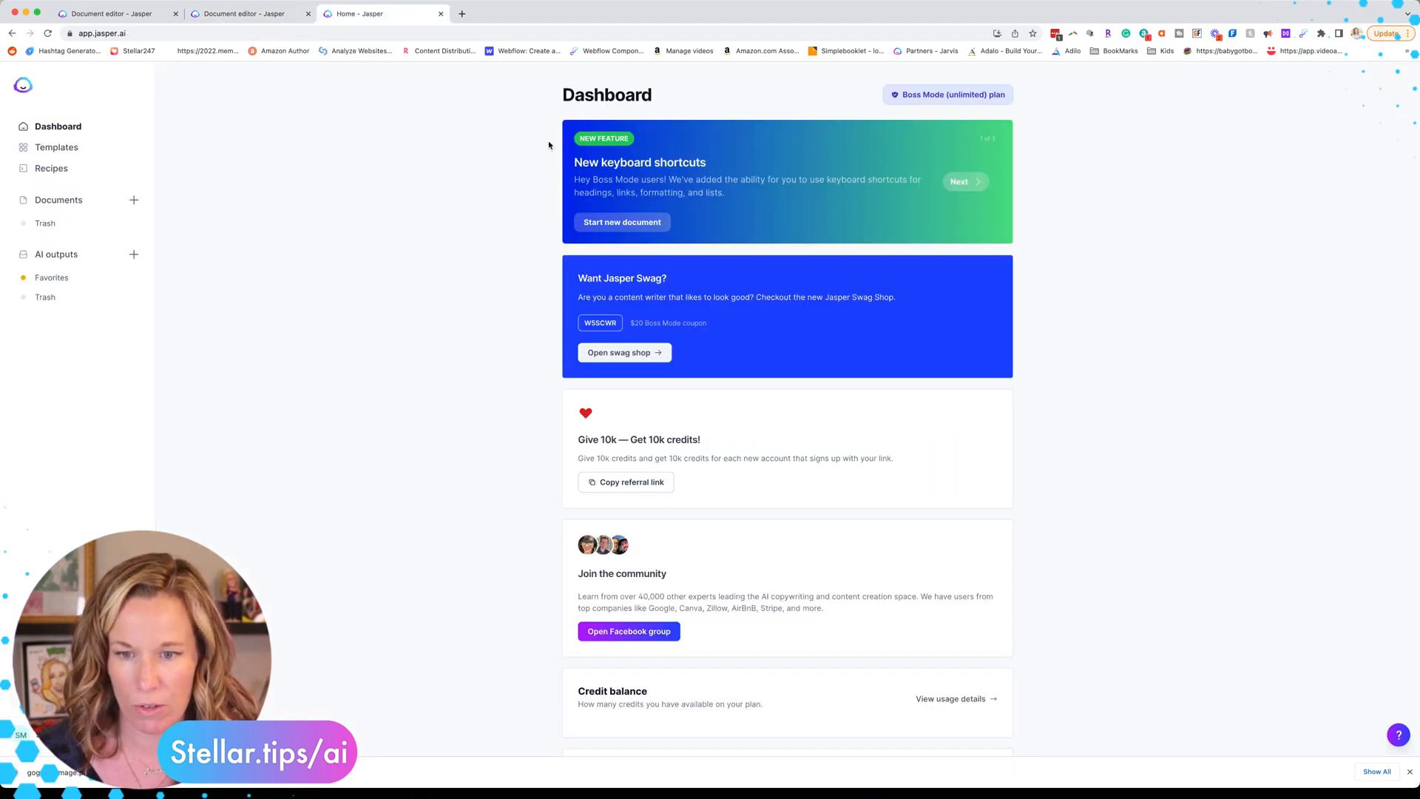
click(59, 199)
click(1389, 81)
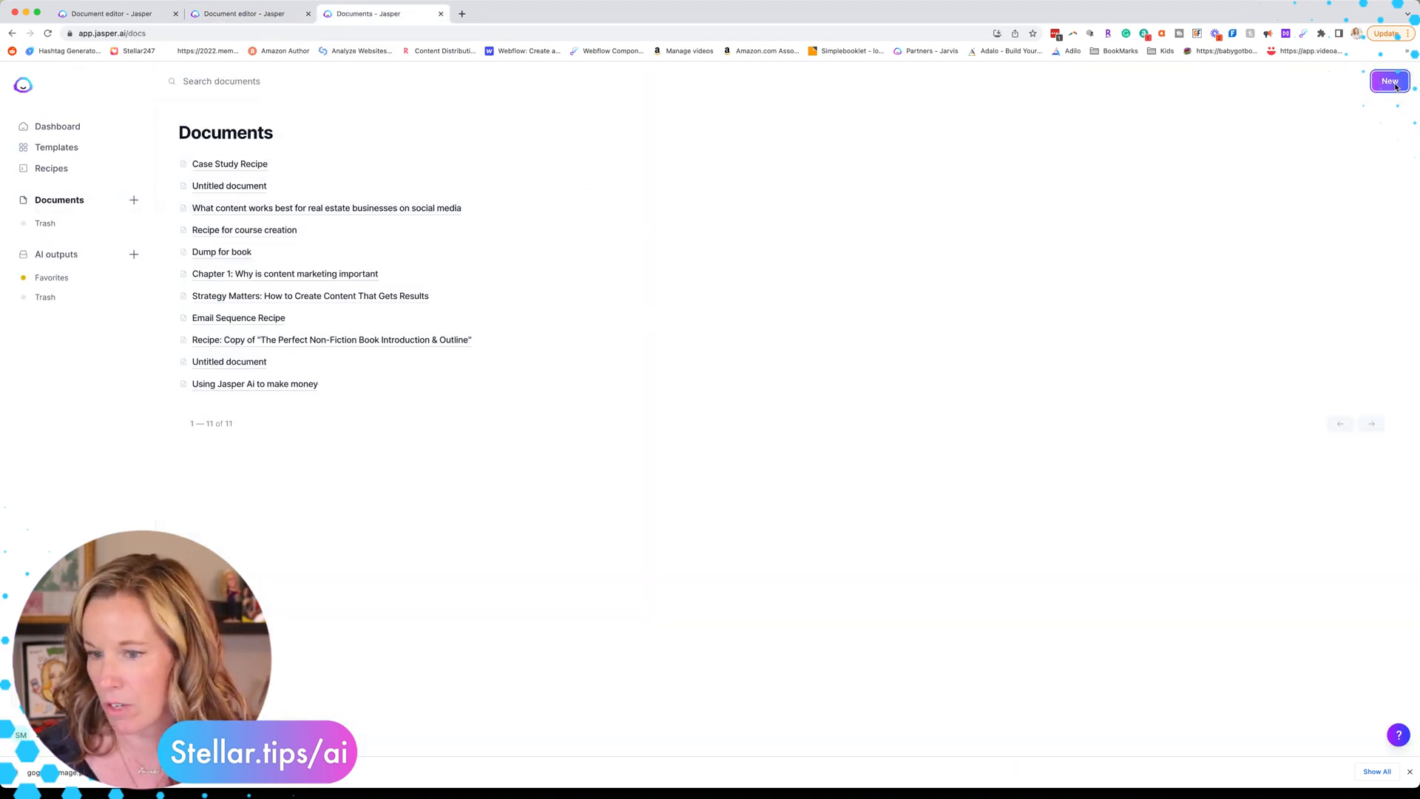
click(633, 210)
click(592, 155)
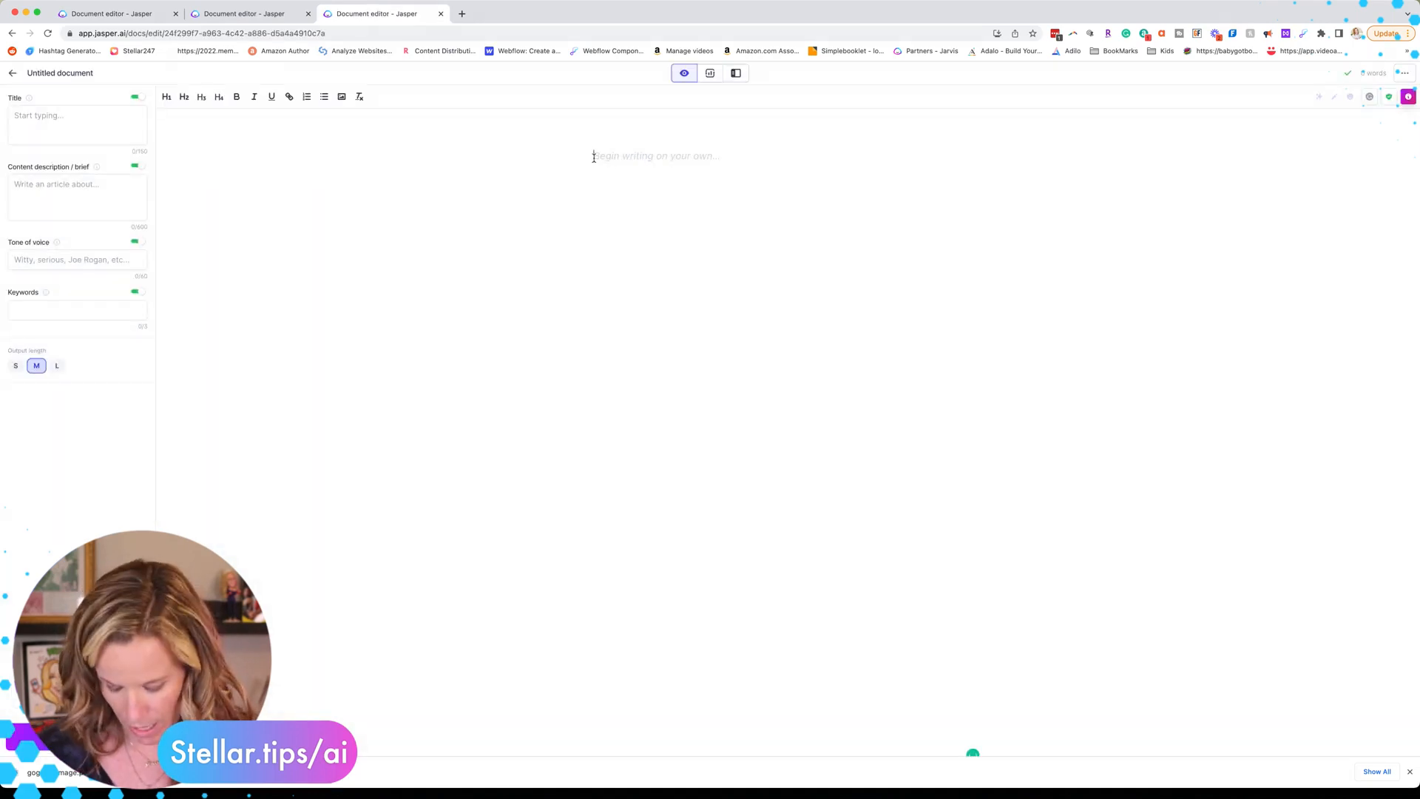
key(ctrl+v)
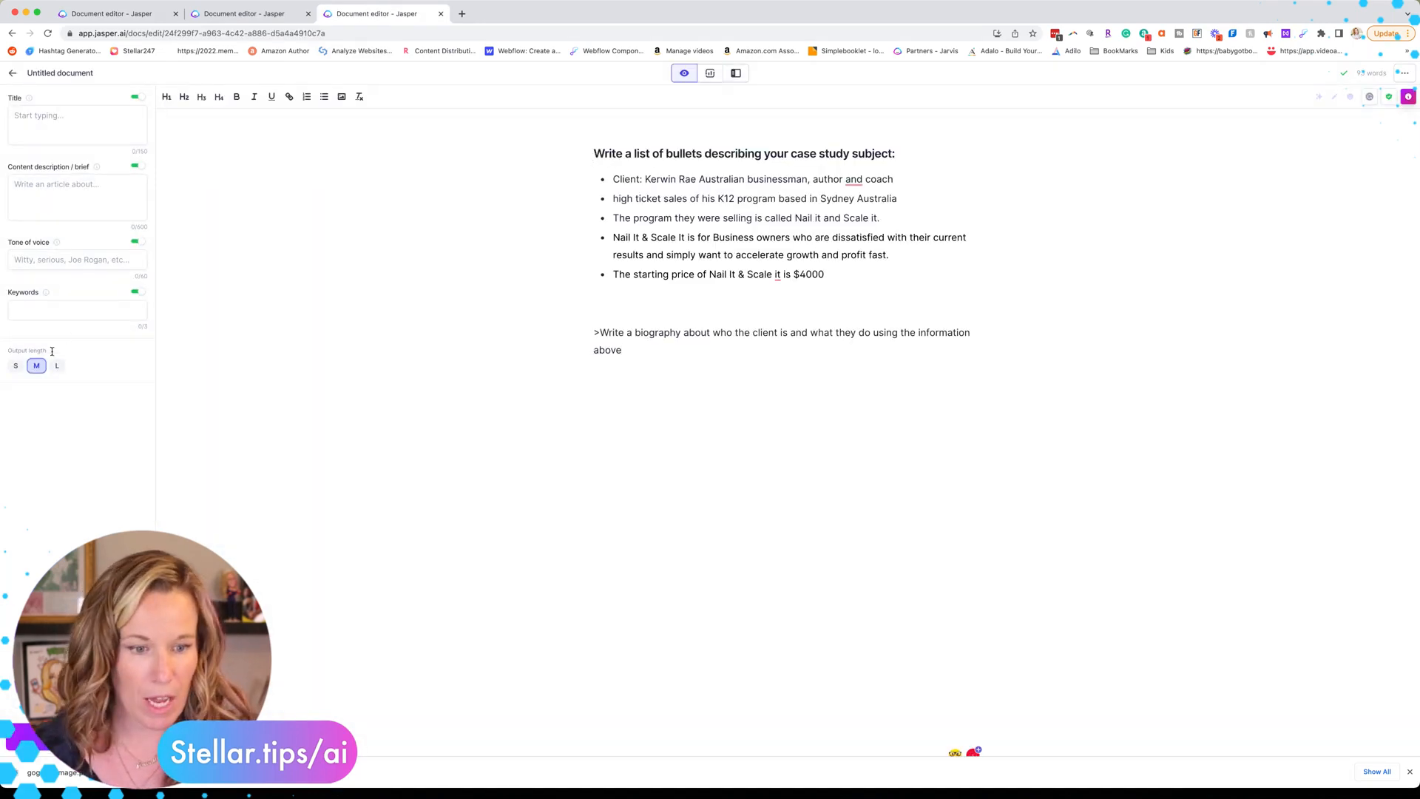
Step: Set the tone of voice to 'Case study' and add a comma after 'author' in the client bullet
click(38, 261)
text(Case)
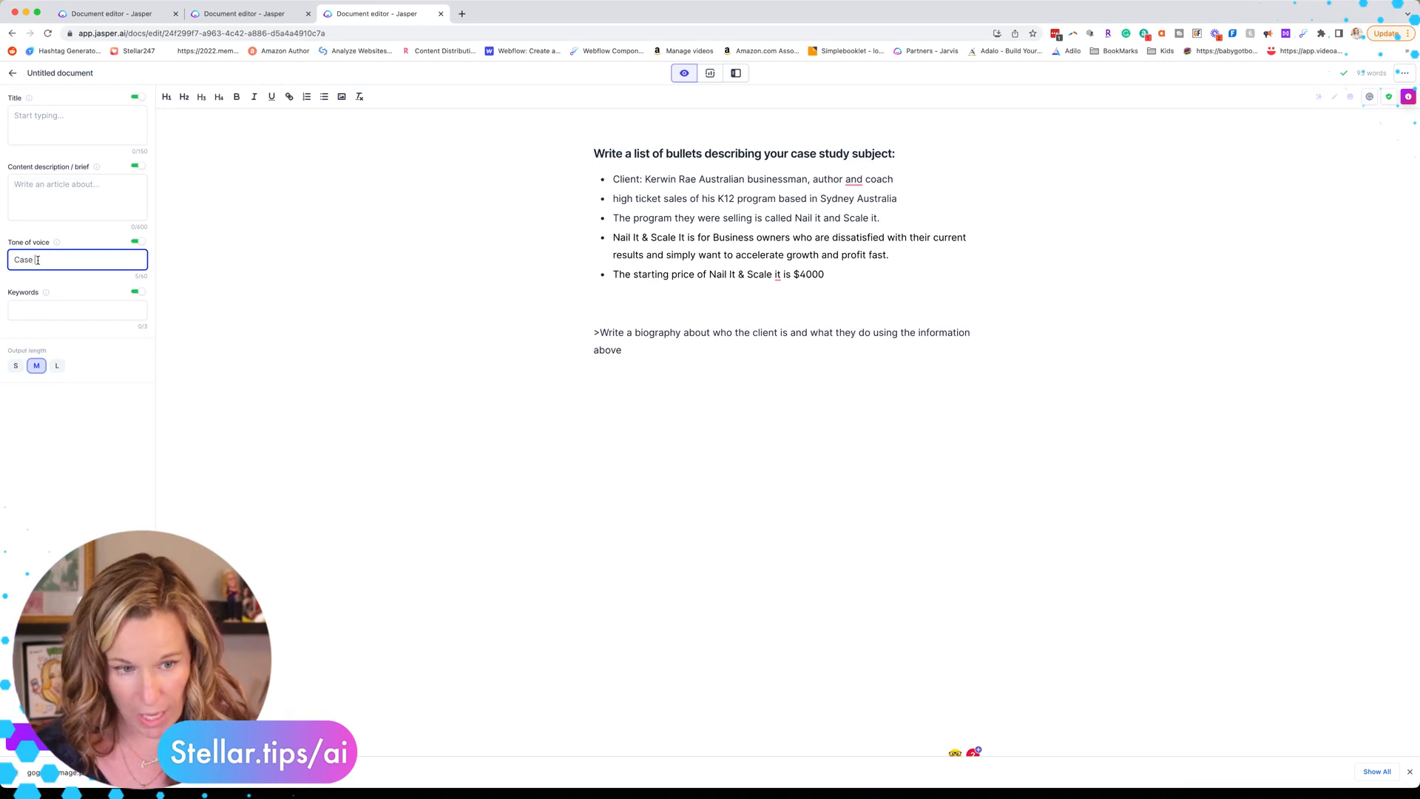
text( stu)
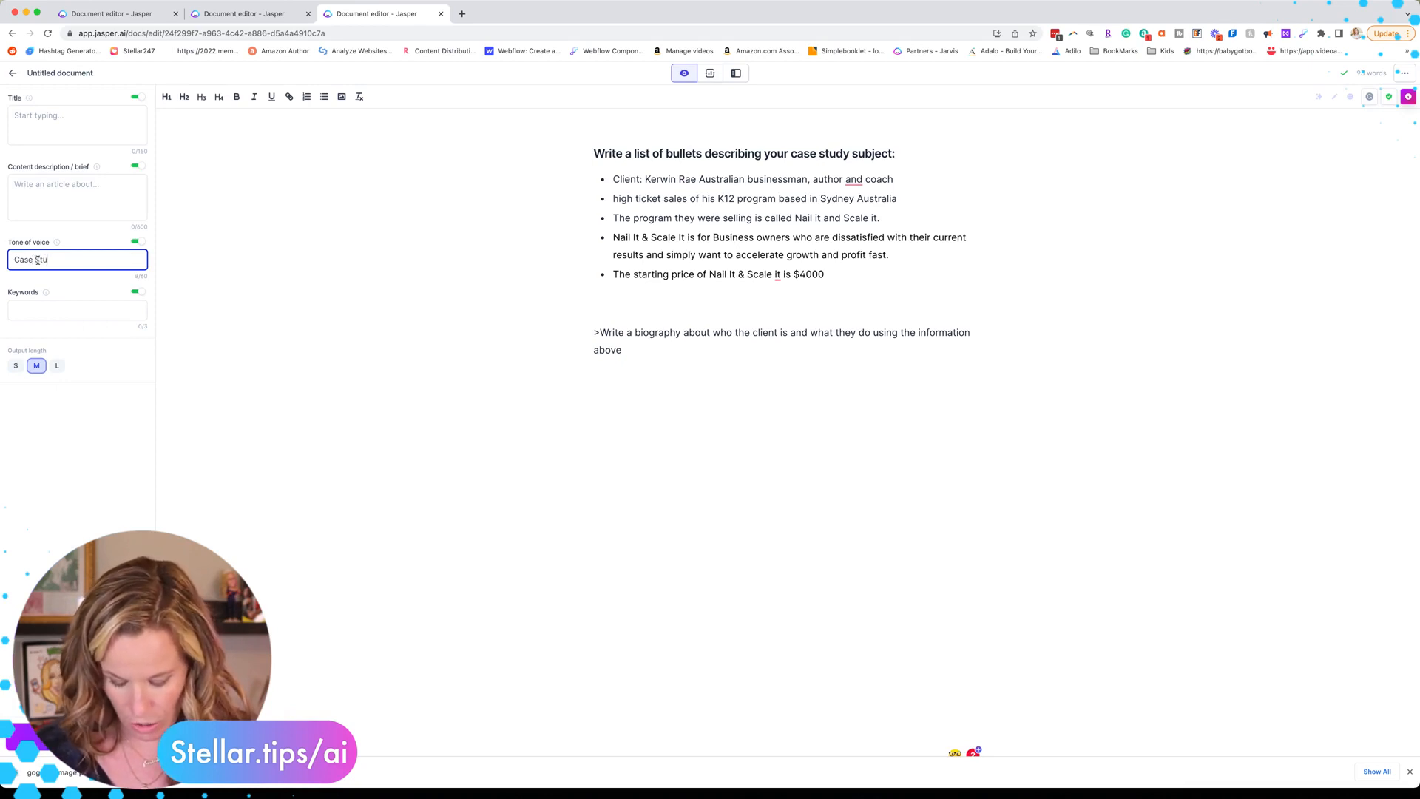
text(dy)
click(643, 153)
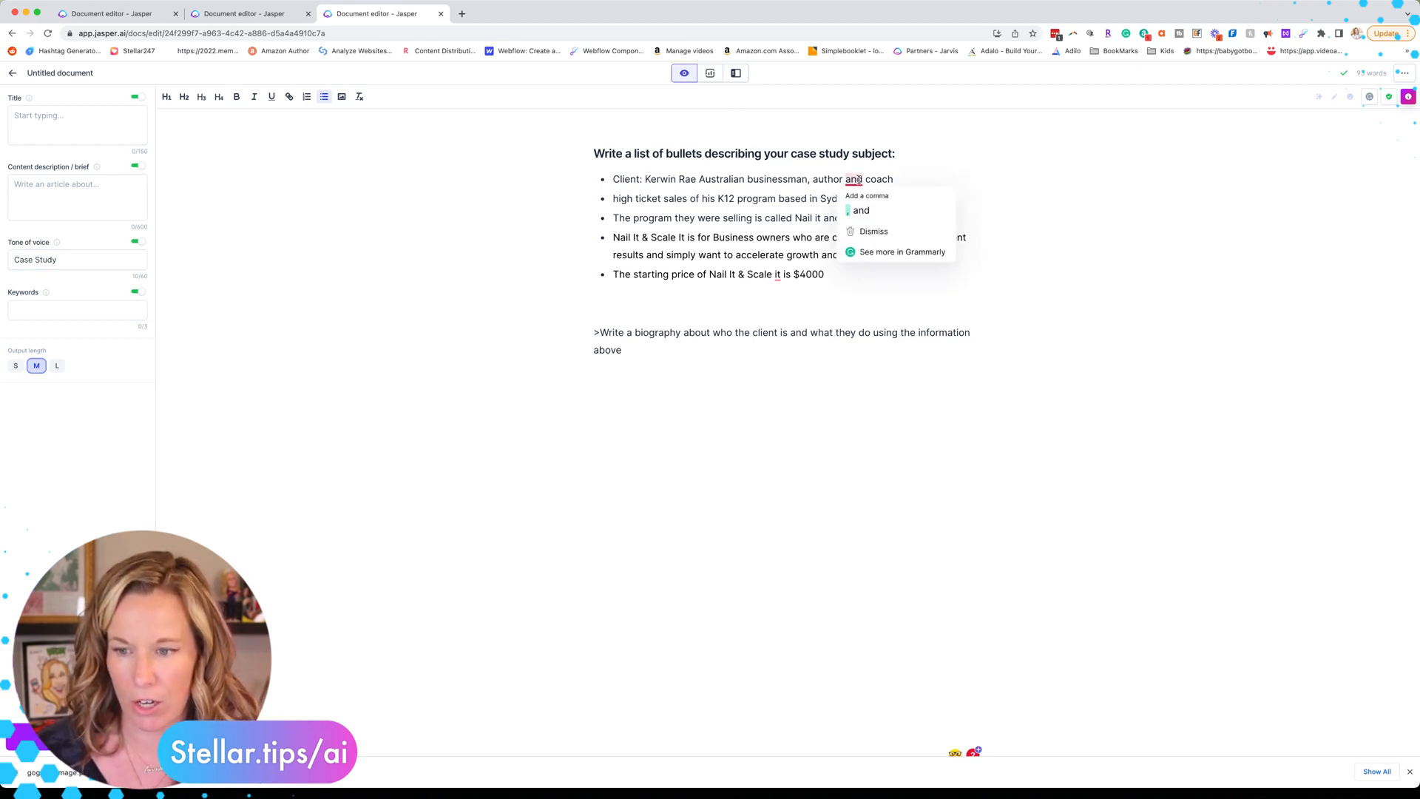
click(862, 197)
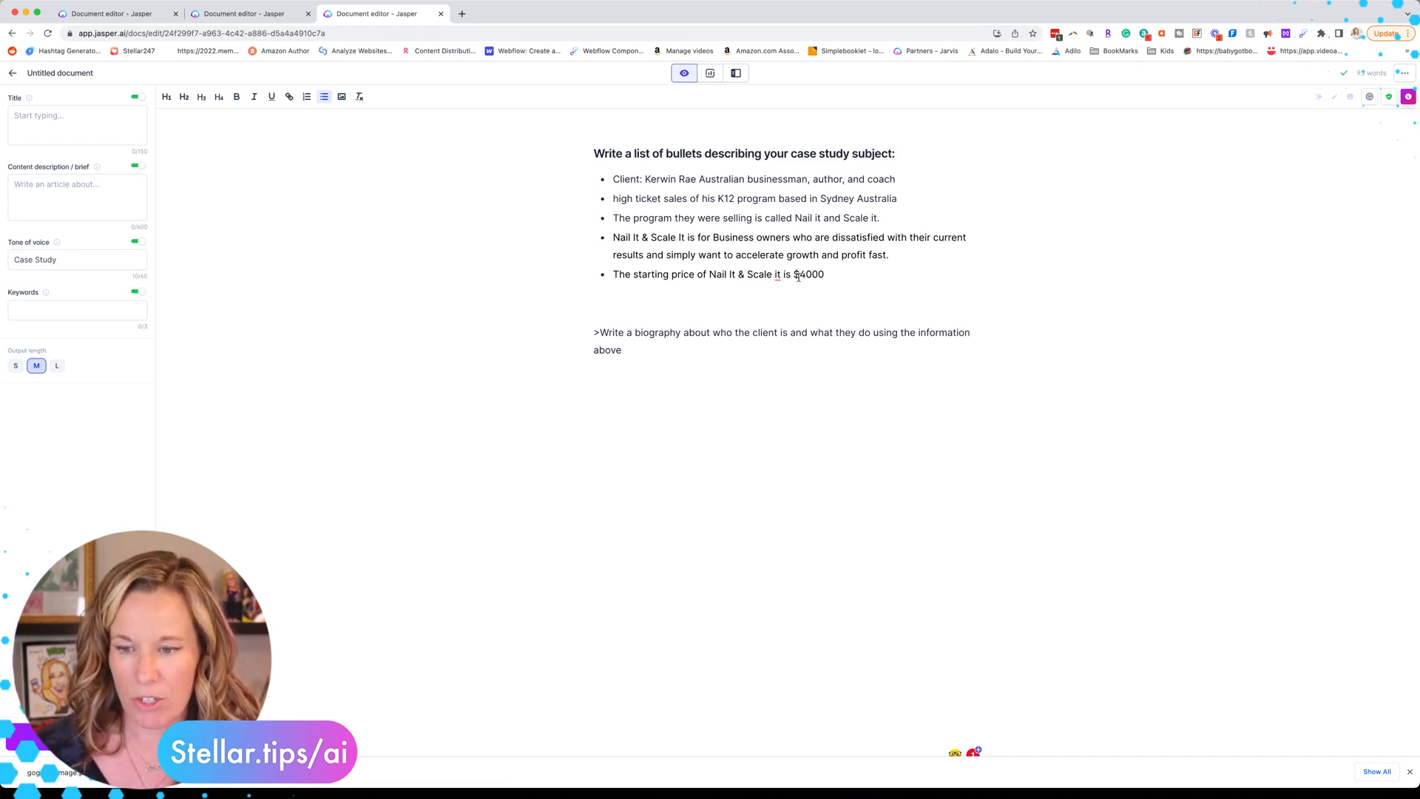
Step: Remove the blank line above the biography command and run it to generate the client bio
click(630, 350)
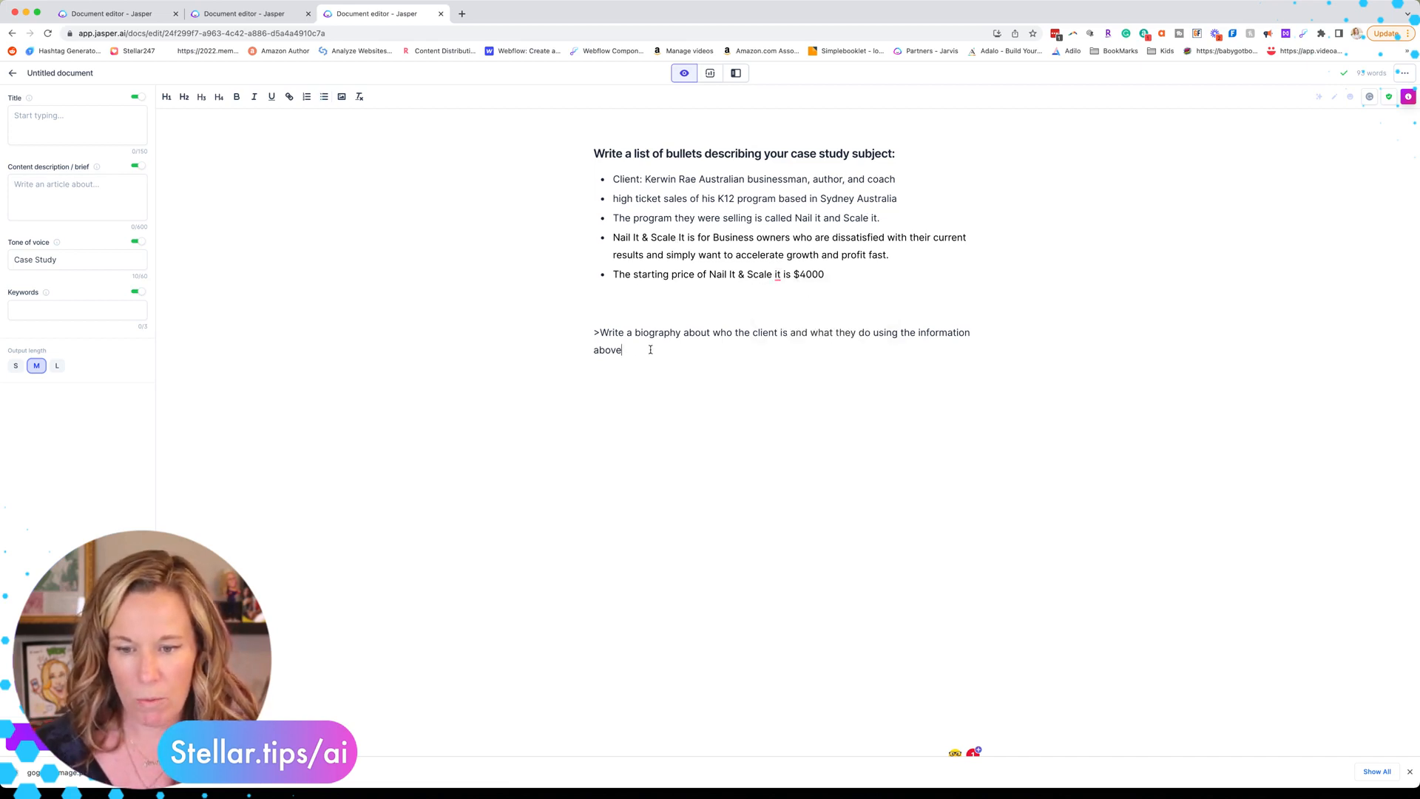
click(594, 332)
key(BackSpace)
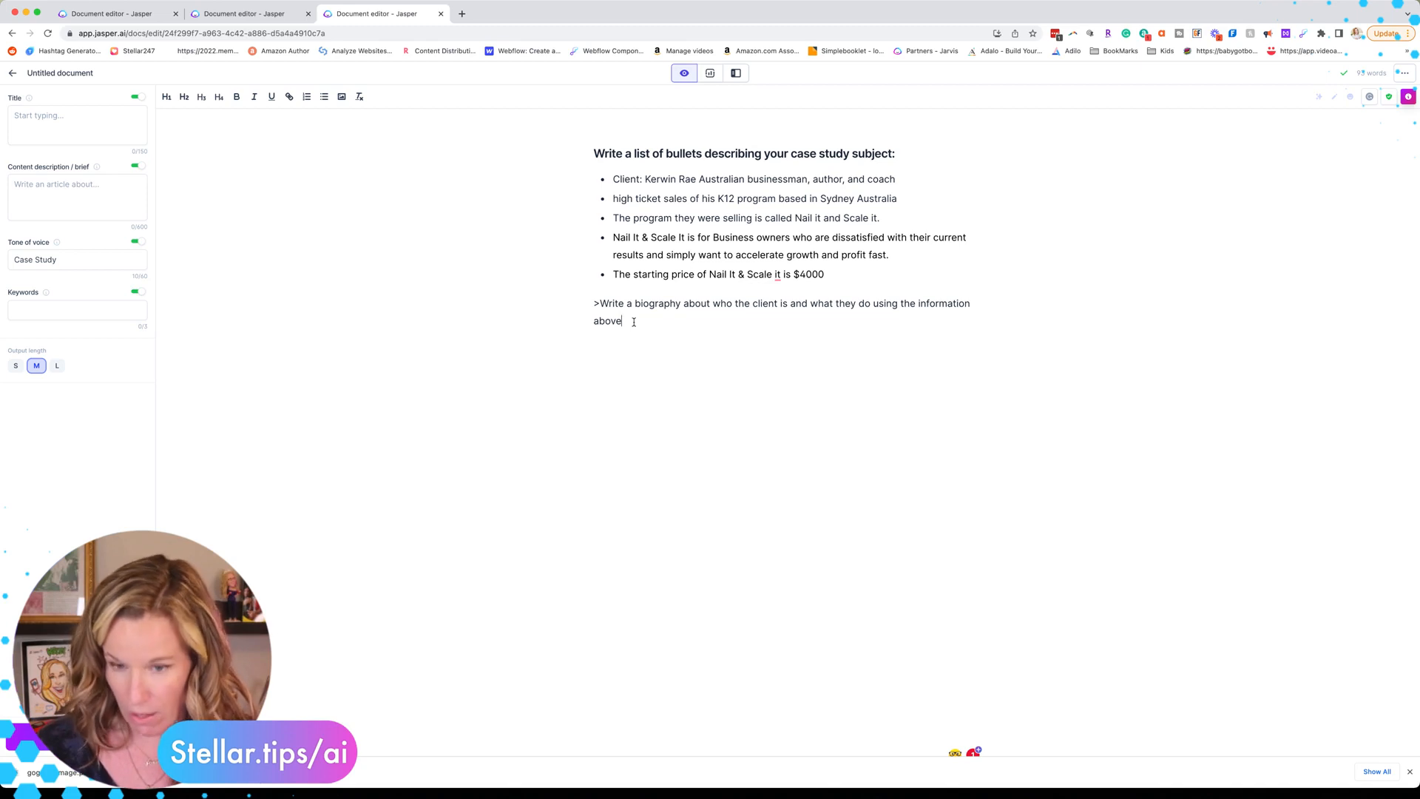
key(super+Return)
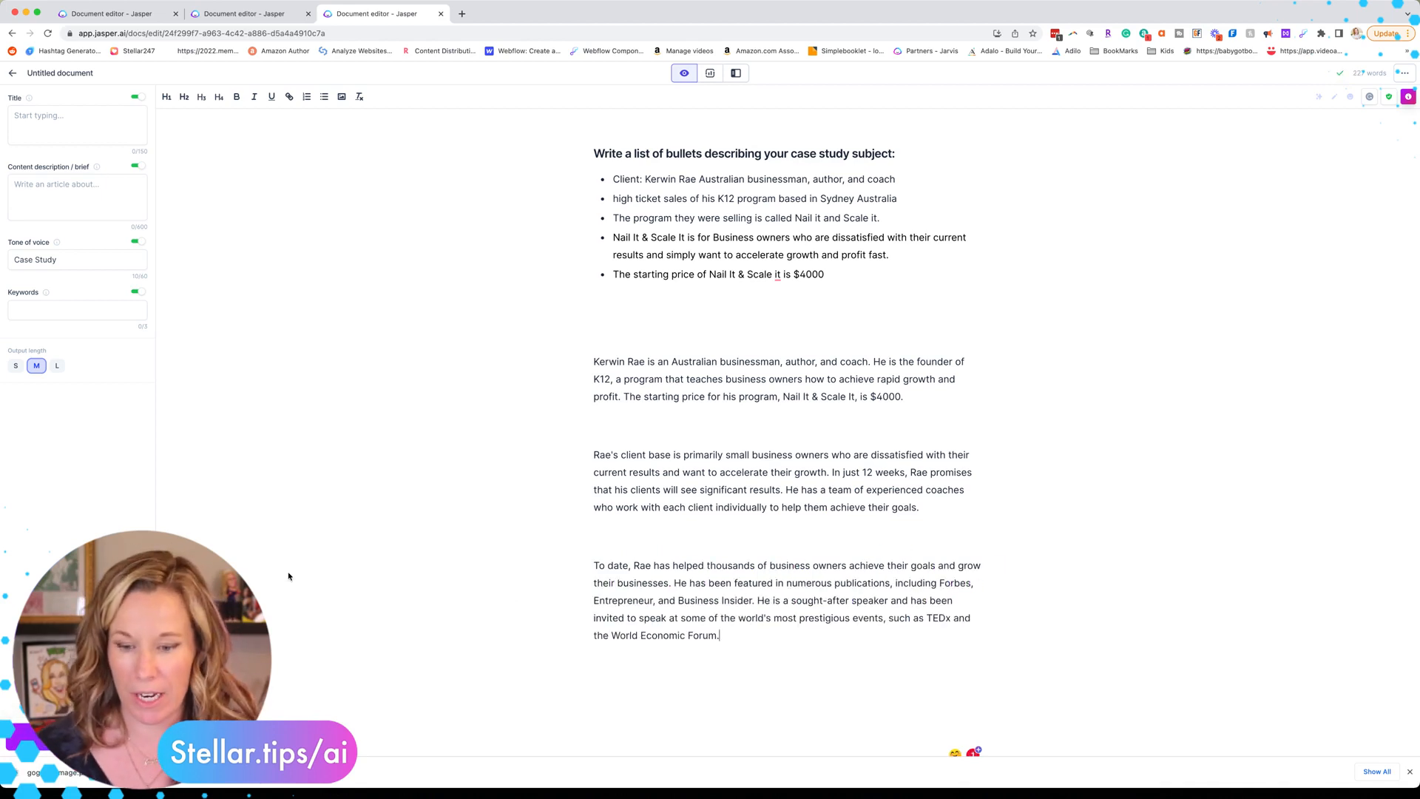
Step: Delete the empty lines between the generated bio paragraphs
key(BackSpace)
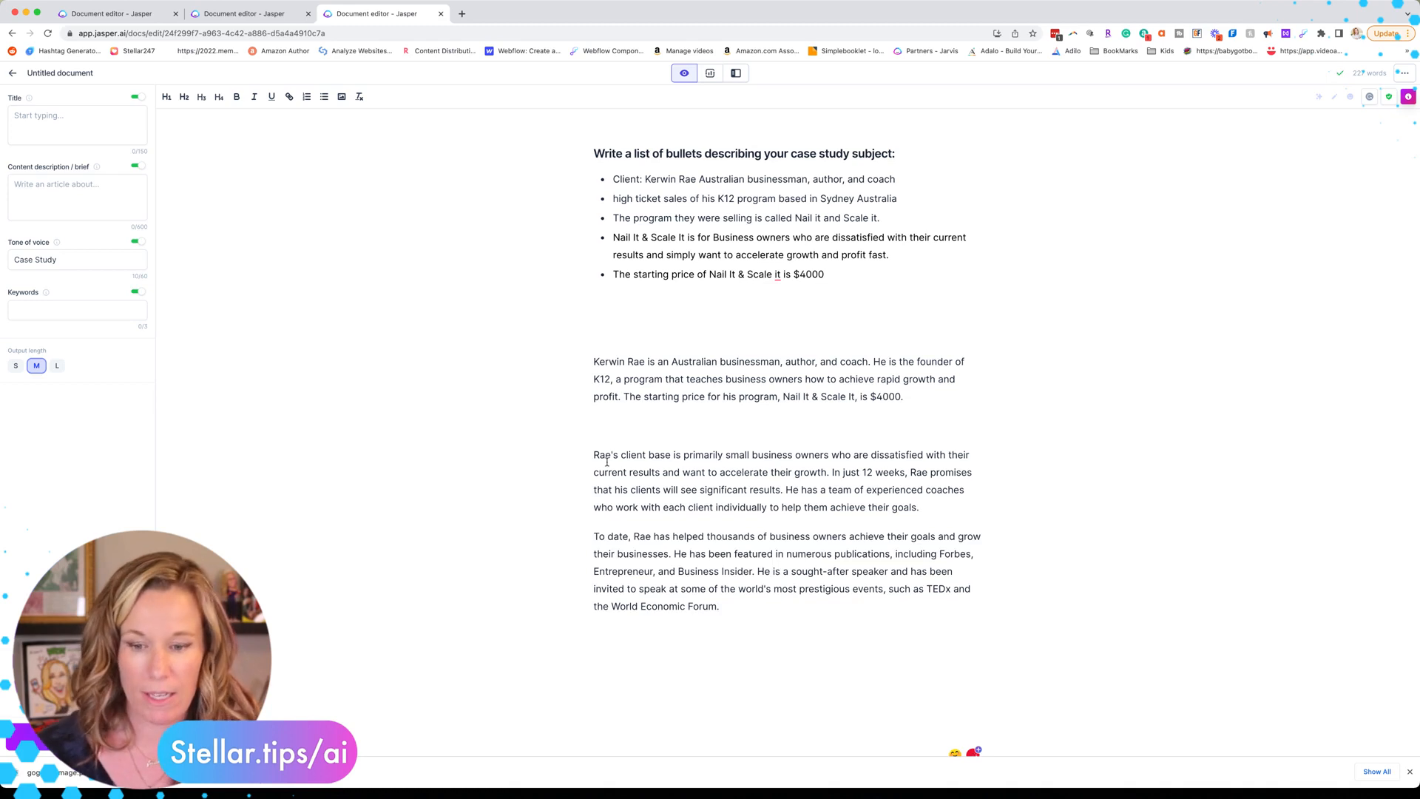
click(592, 427)
key(BackSpace)
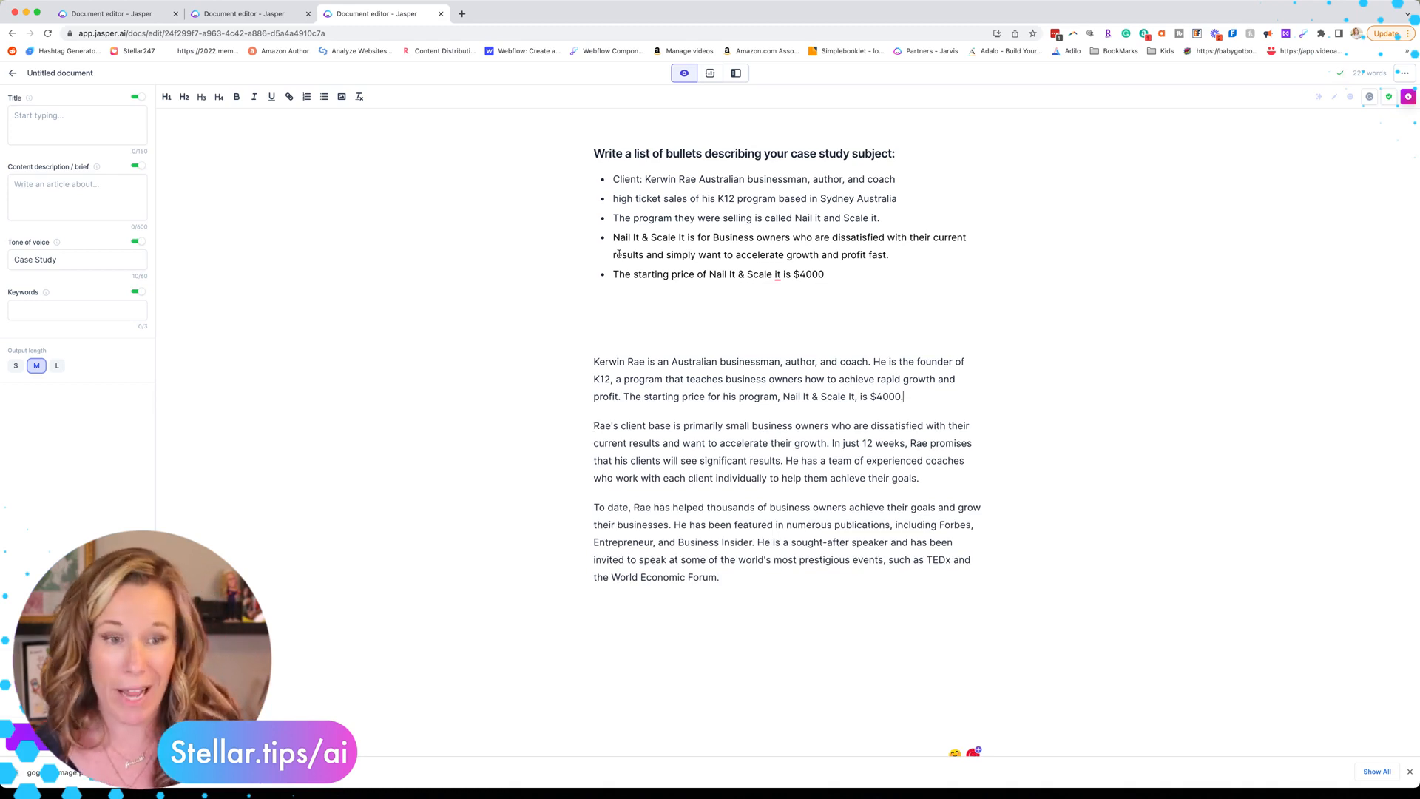
click(147, 15)
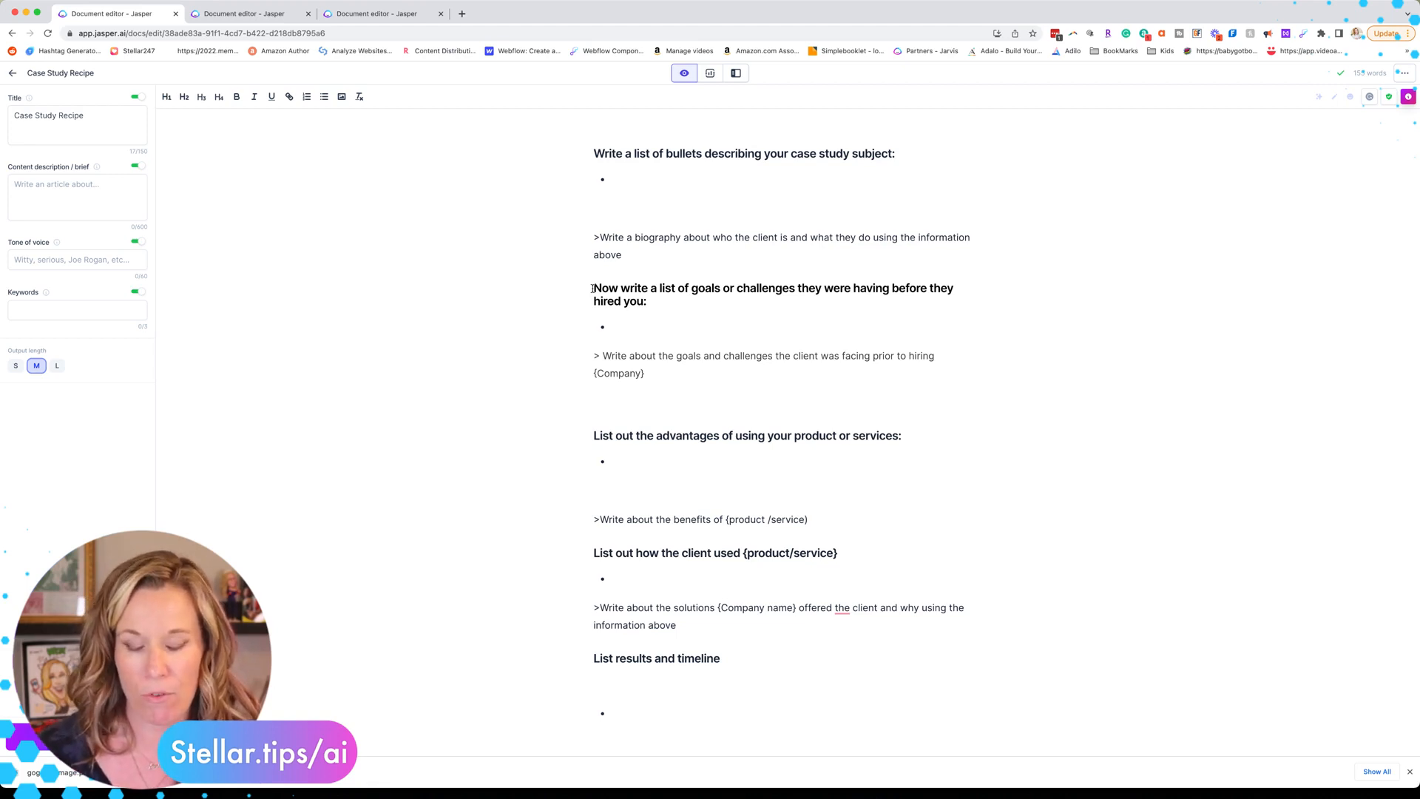
Step: Paste the goals heading, four challenge bullets and {Company} command below the bio, removing blank lines
click(230, 14)
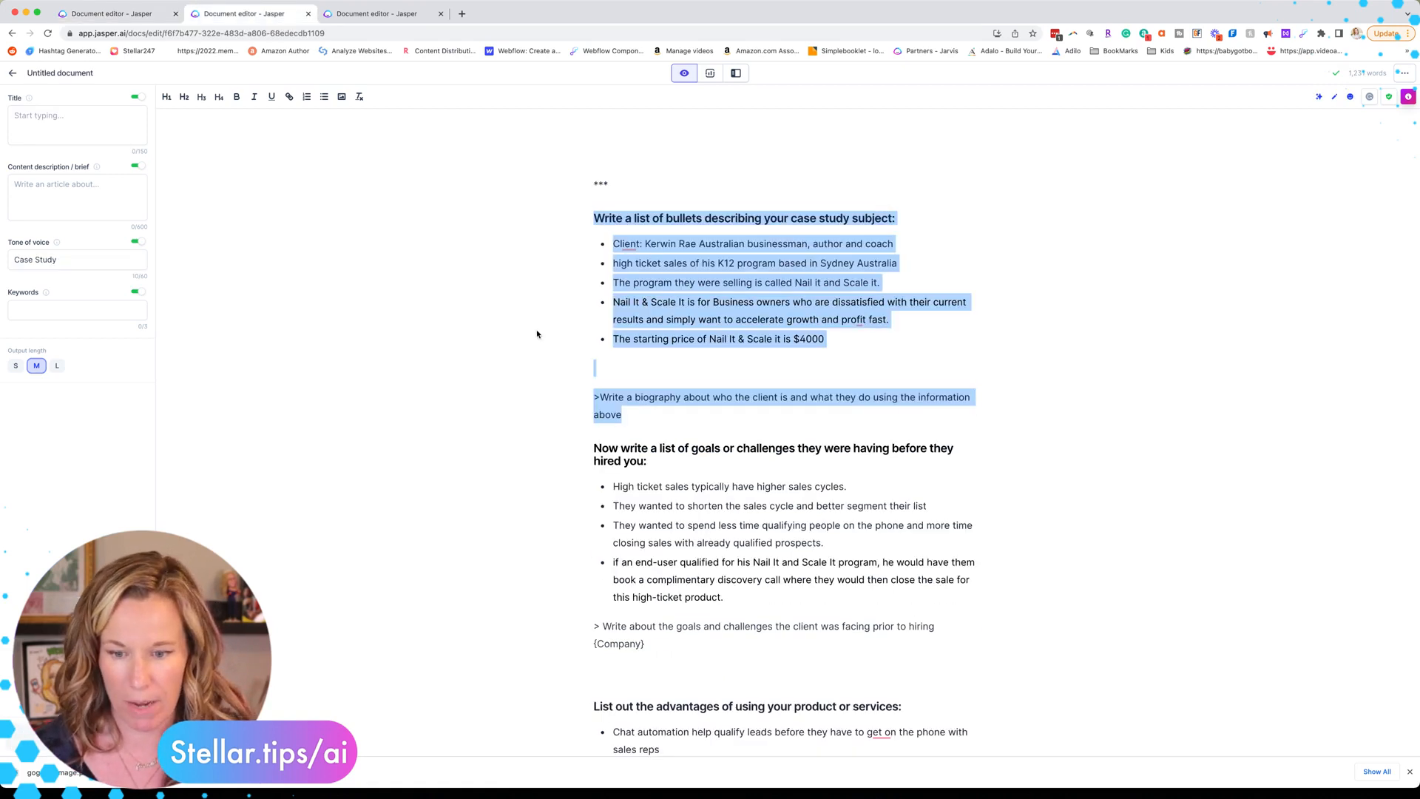
scroll(537, 334, down, 3)
drag(594, 341, 683, 543)
key(ctrl+c)
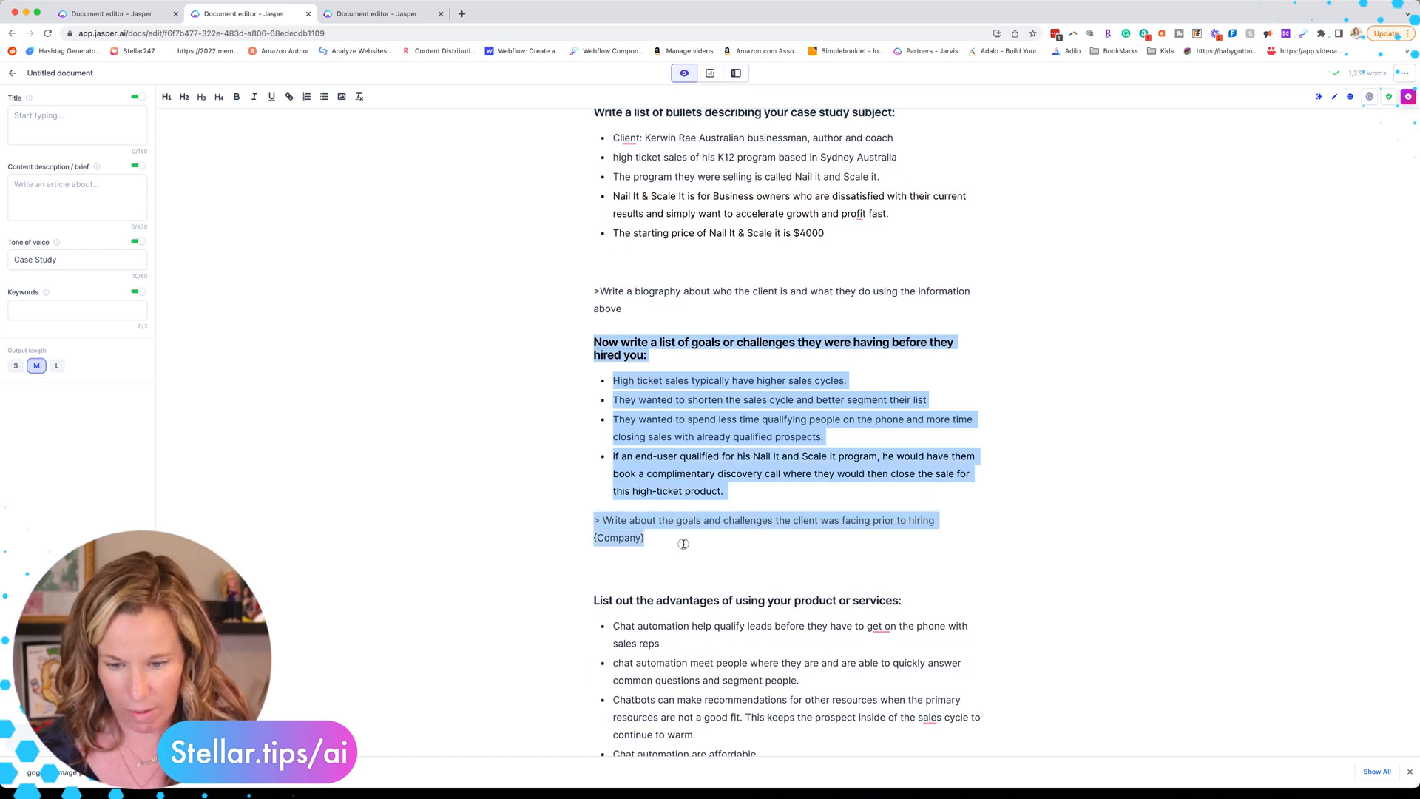
click(364, 11)
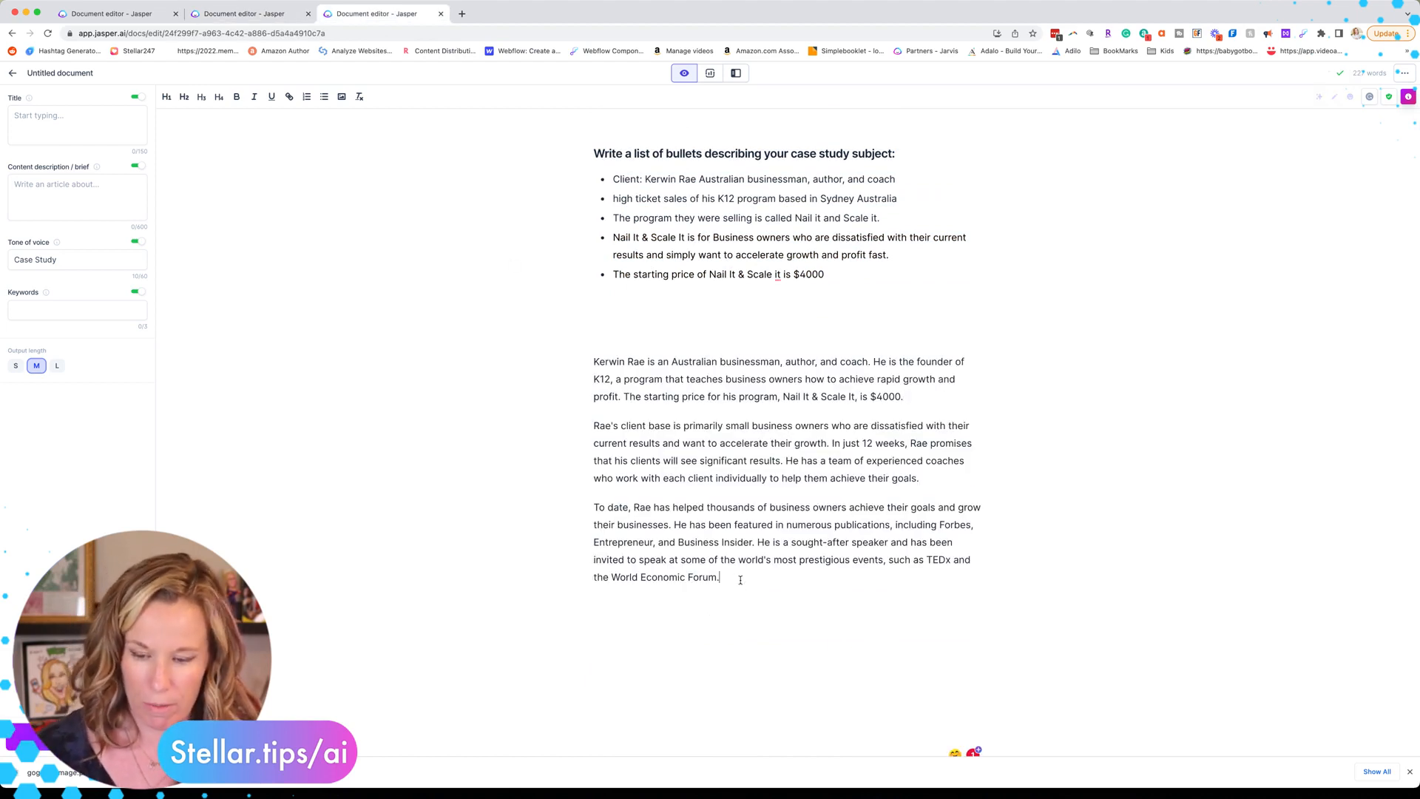
key(Return)
key(ctrl+v)
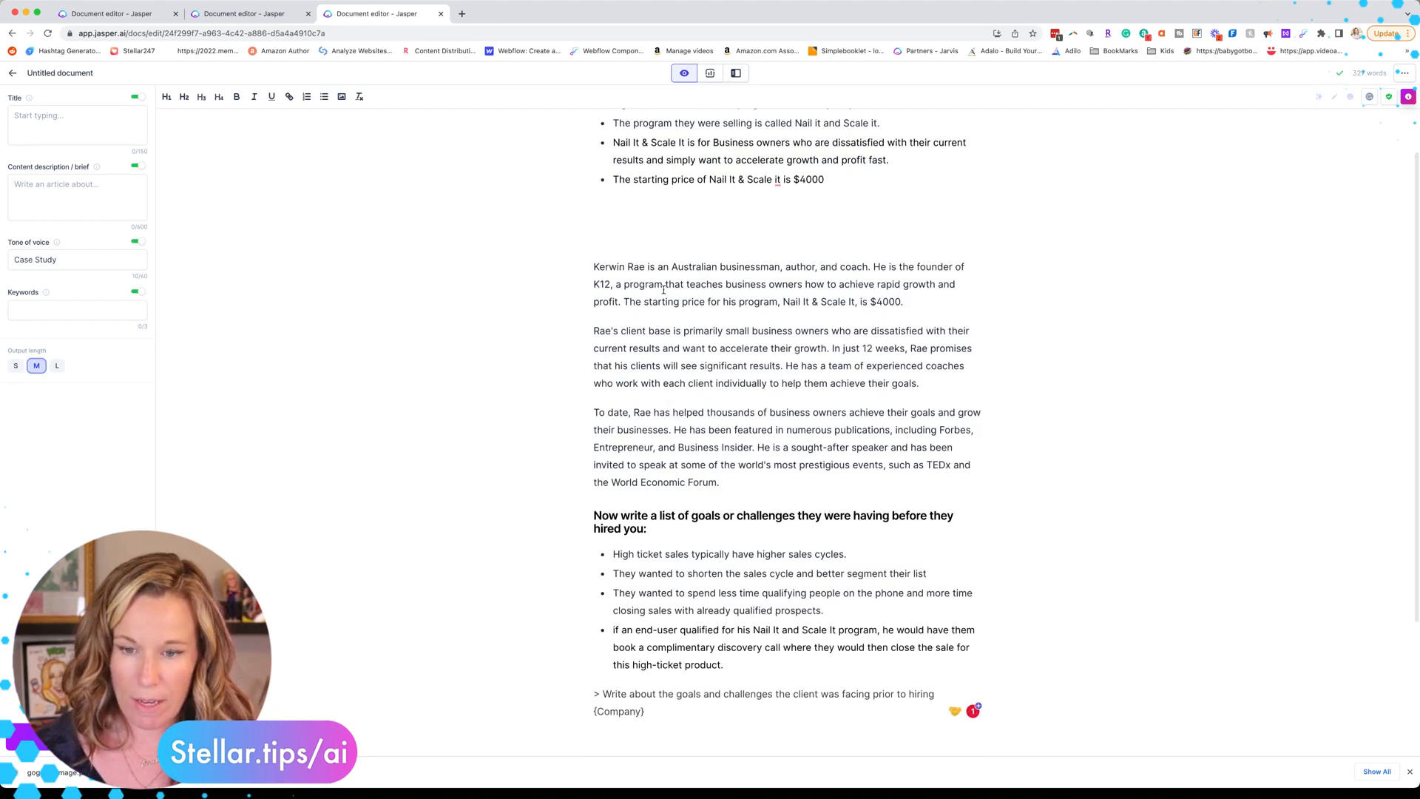
click(657, 222)
key(BackSpace)
key(BackSpace)
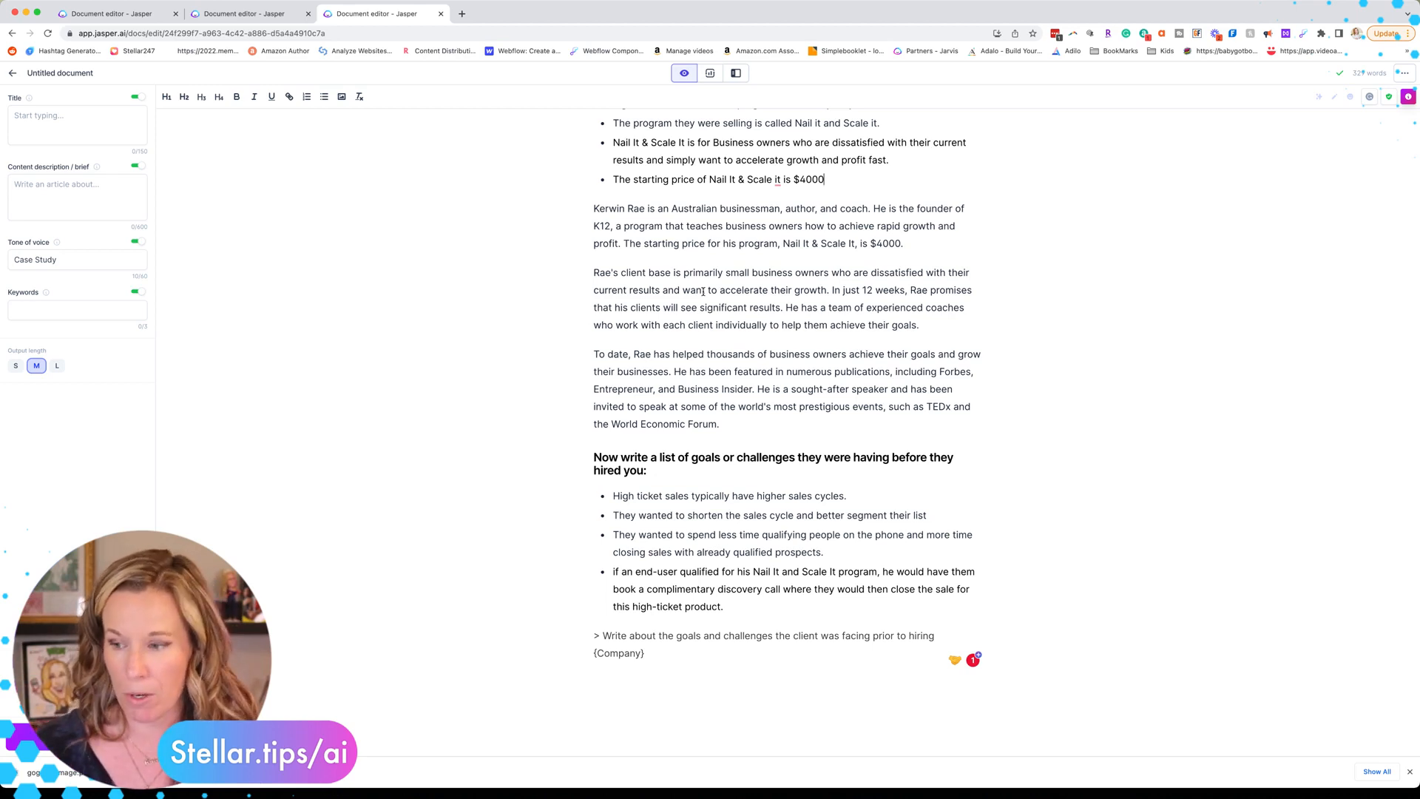
Step: Replace {Company} with 'Stellar Media Marketing' and run the goals-and-challenges command
scroll(637, 517, down, 2)
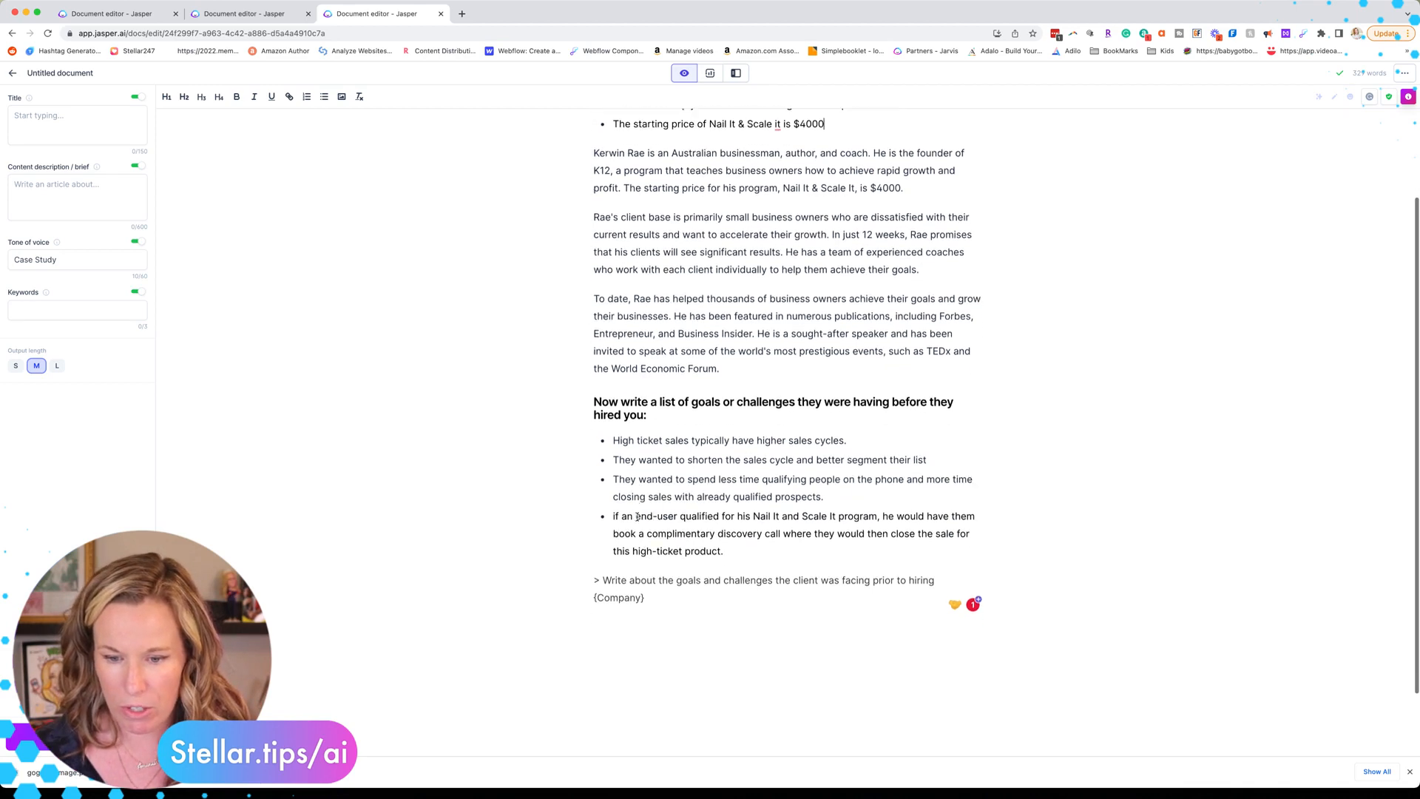
scroll(636, 517, down, 2)
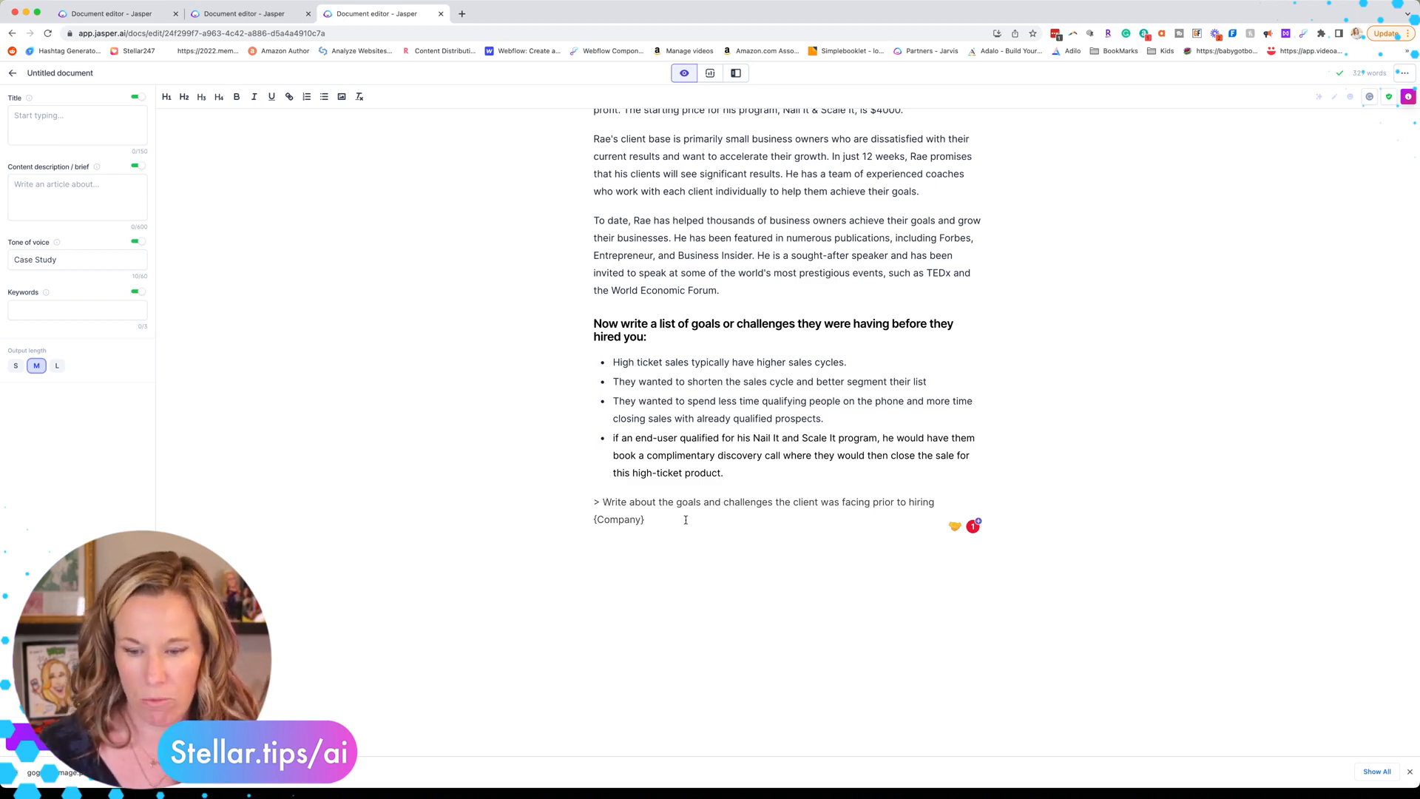
triple_click(627, 520)
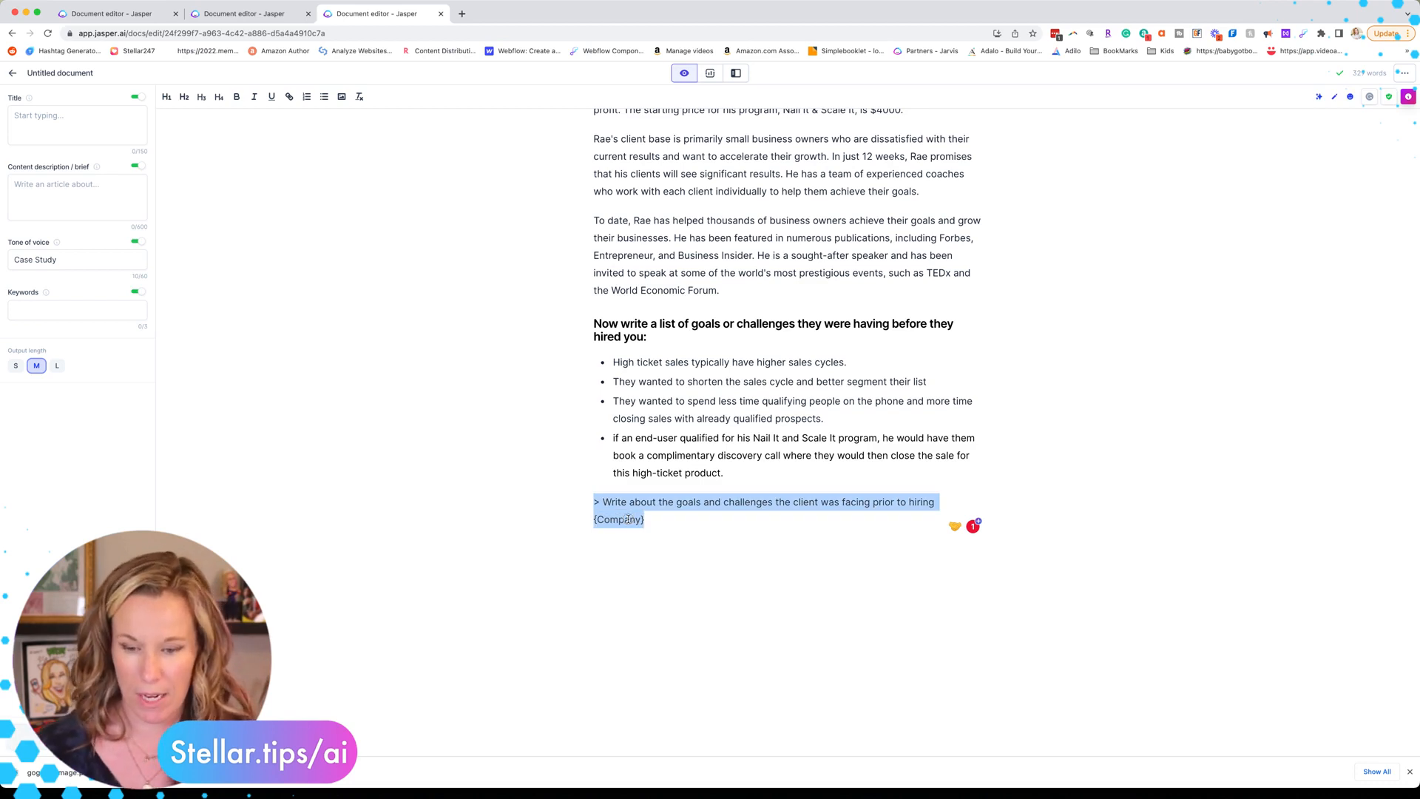
double_click(628, 520)
text(Comp)
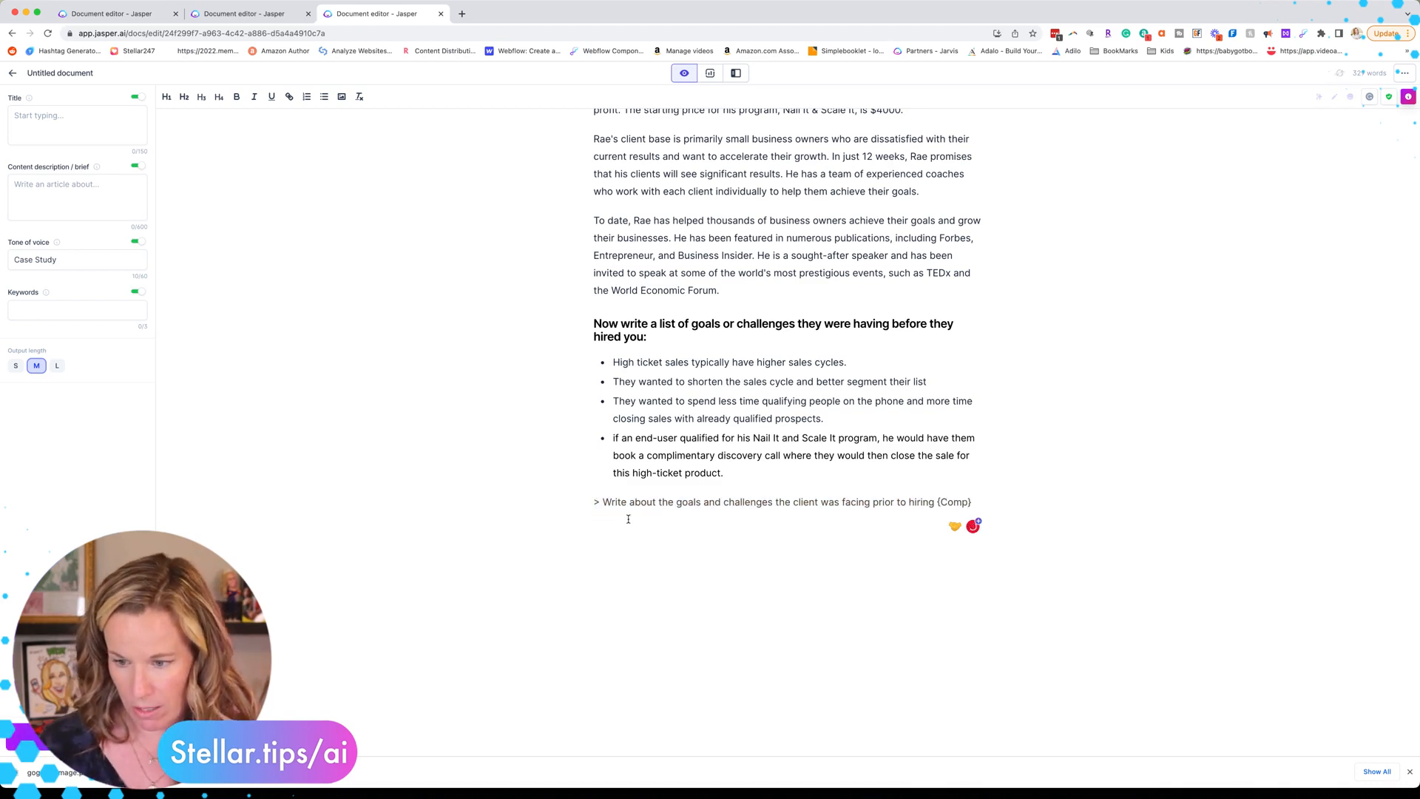
key(BackSpace)
key(BackSpace)
key(BackSpace)
key(BackSpace)
key(BackSpace)
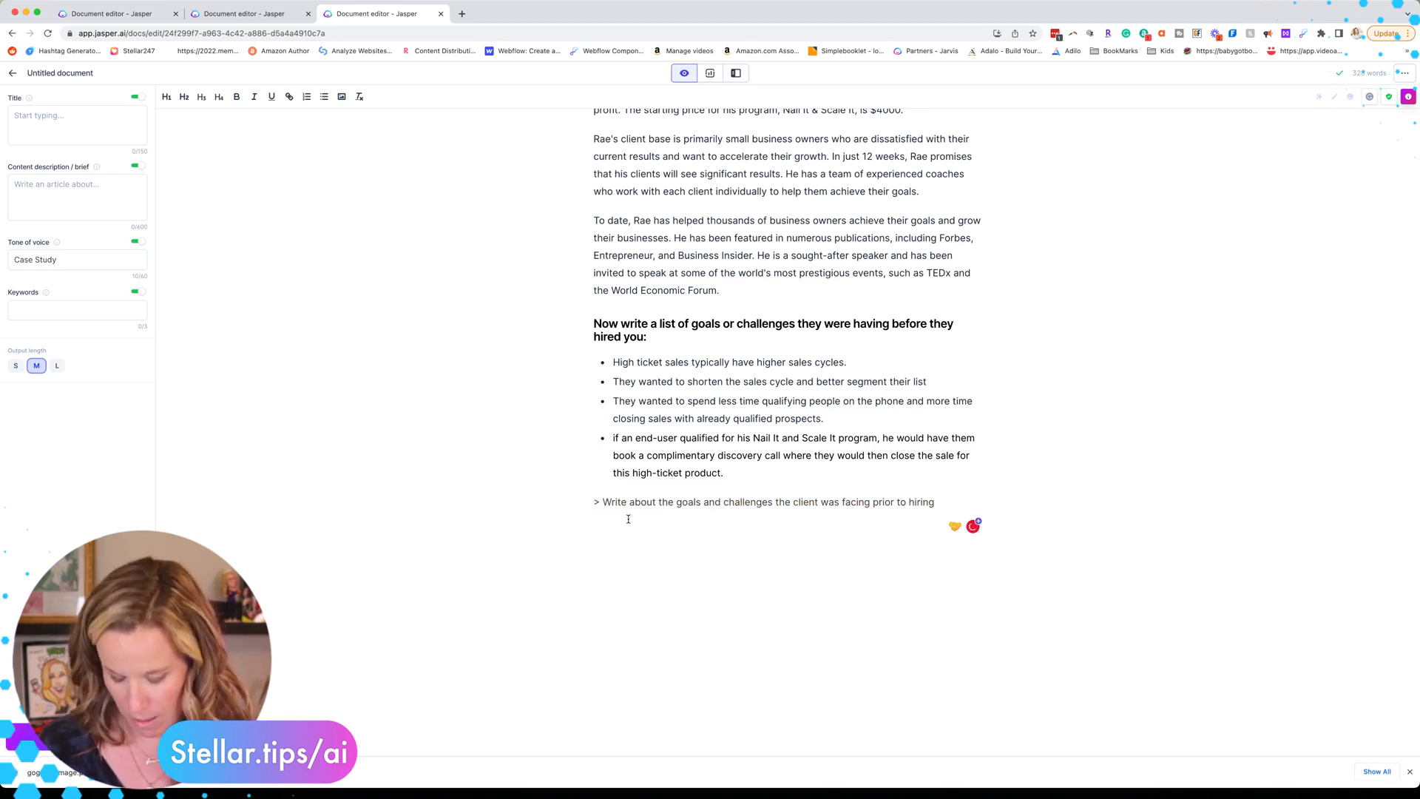
text(Stellar Med)
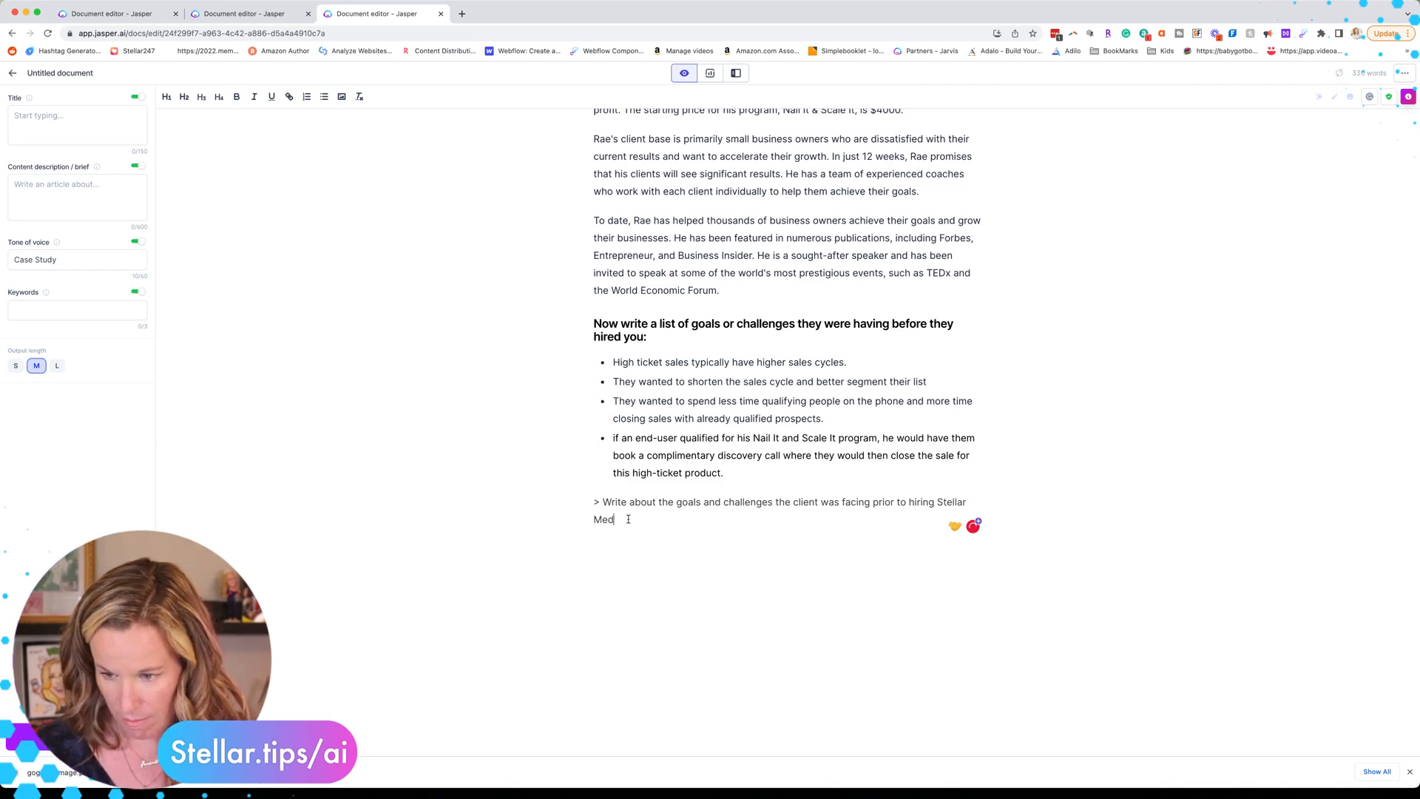
text(ia Marketing)
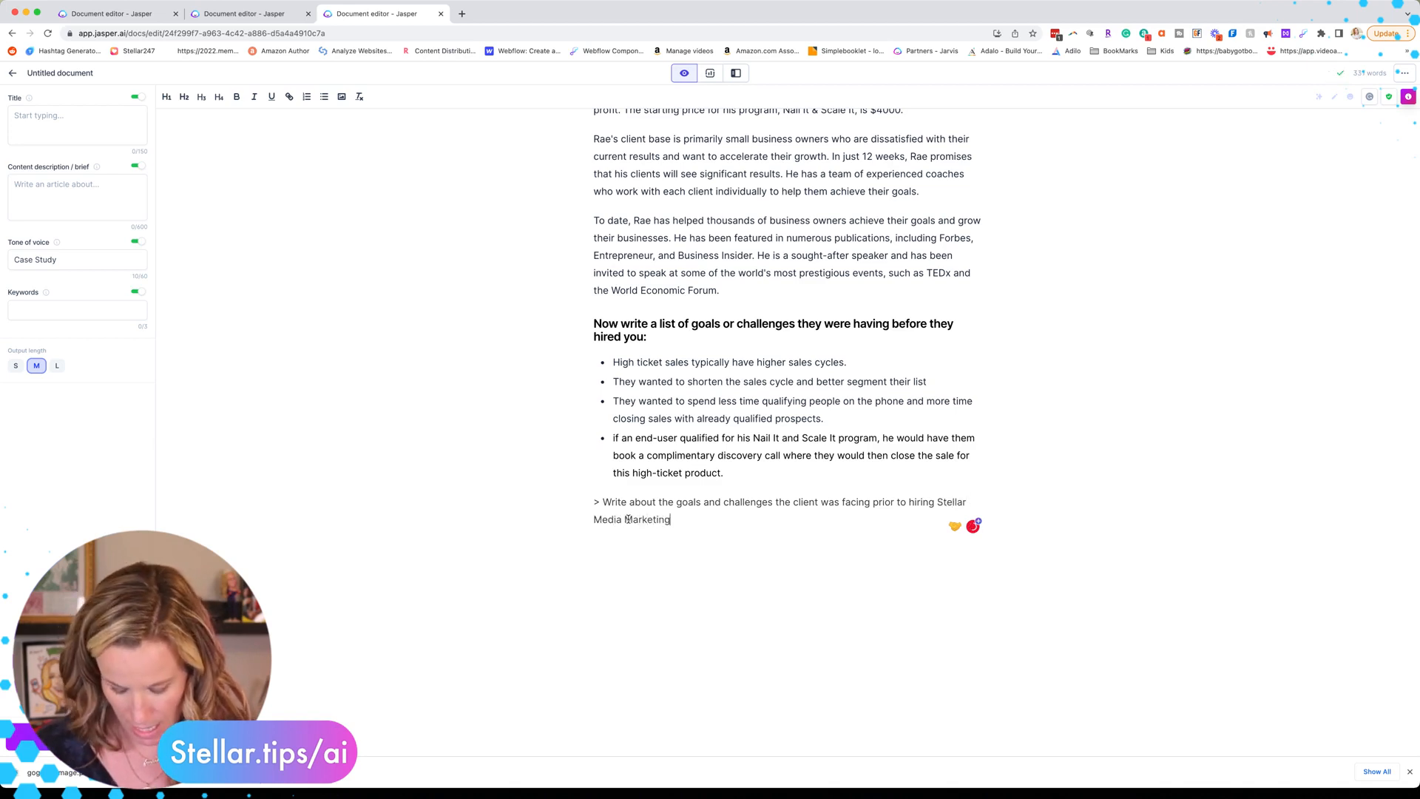
key(super+Return)
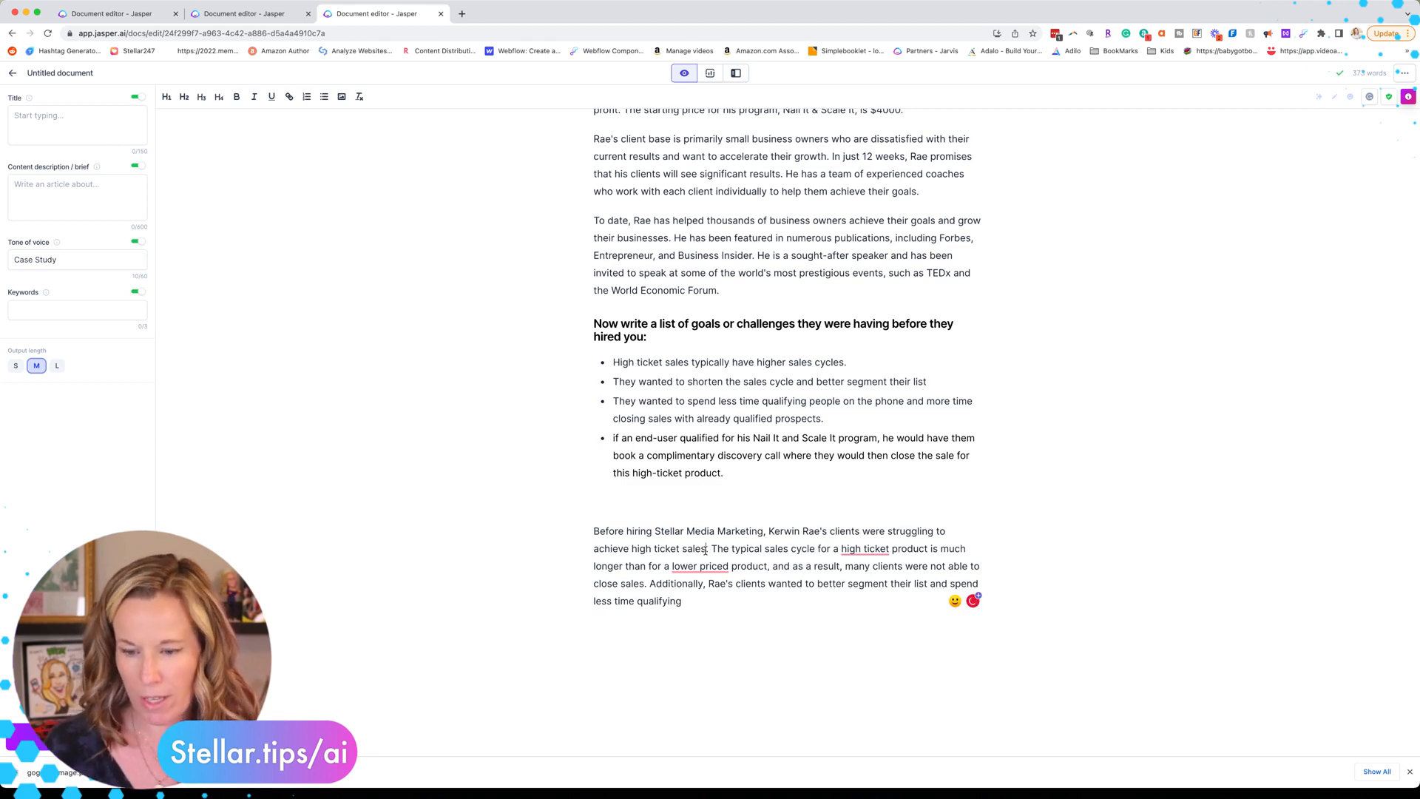
Step: Add 'in the timeframe they wanted' and change 'clients' to 'sales team' in the challenges paragraph
text(in the ti)
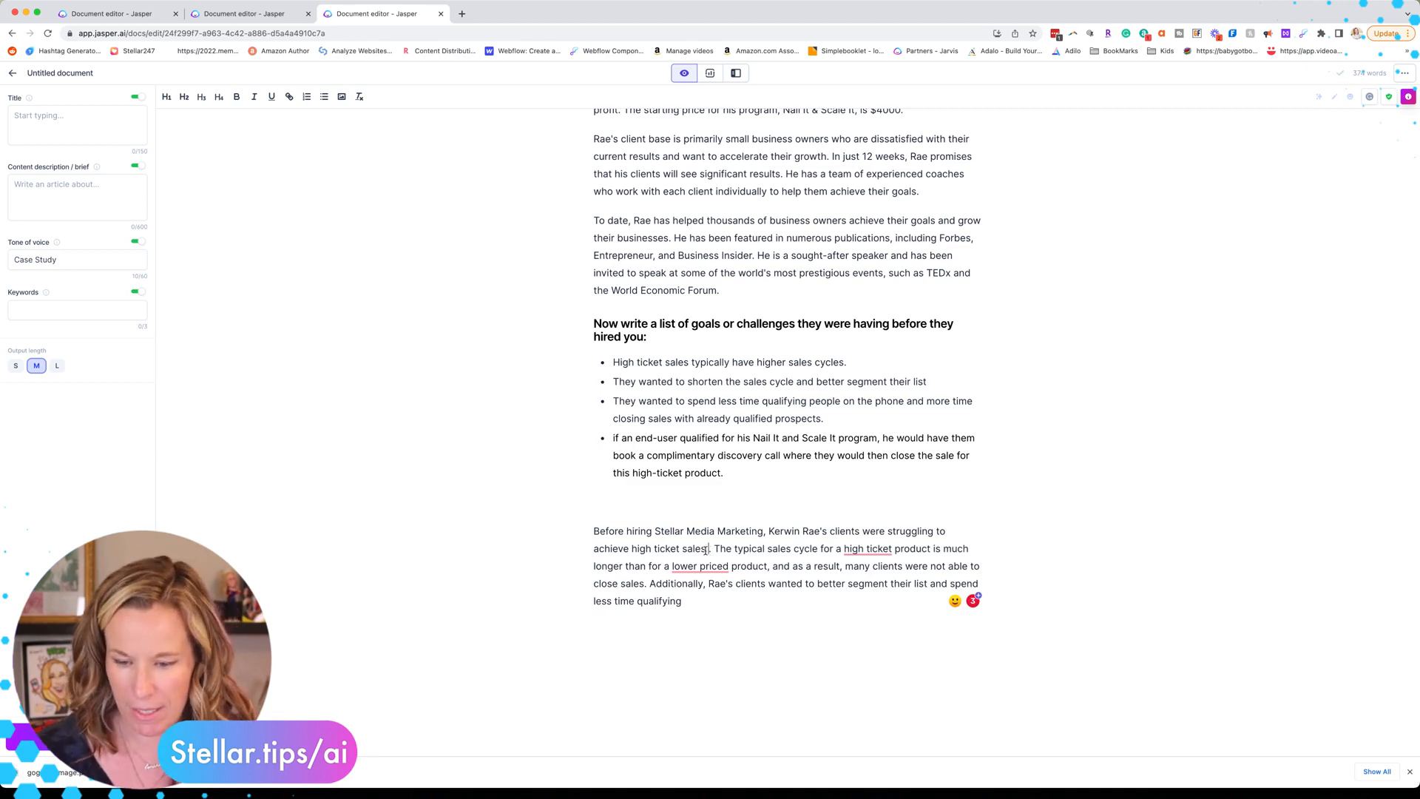
text(meframe they wa)
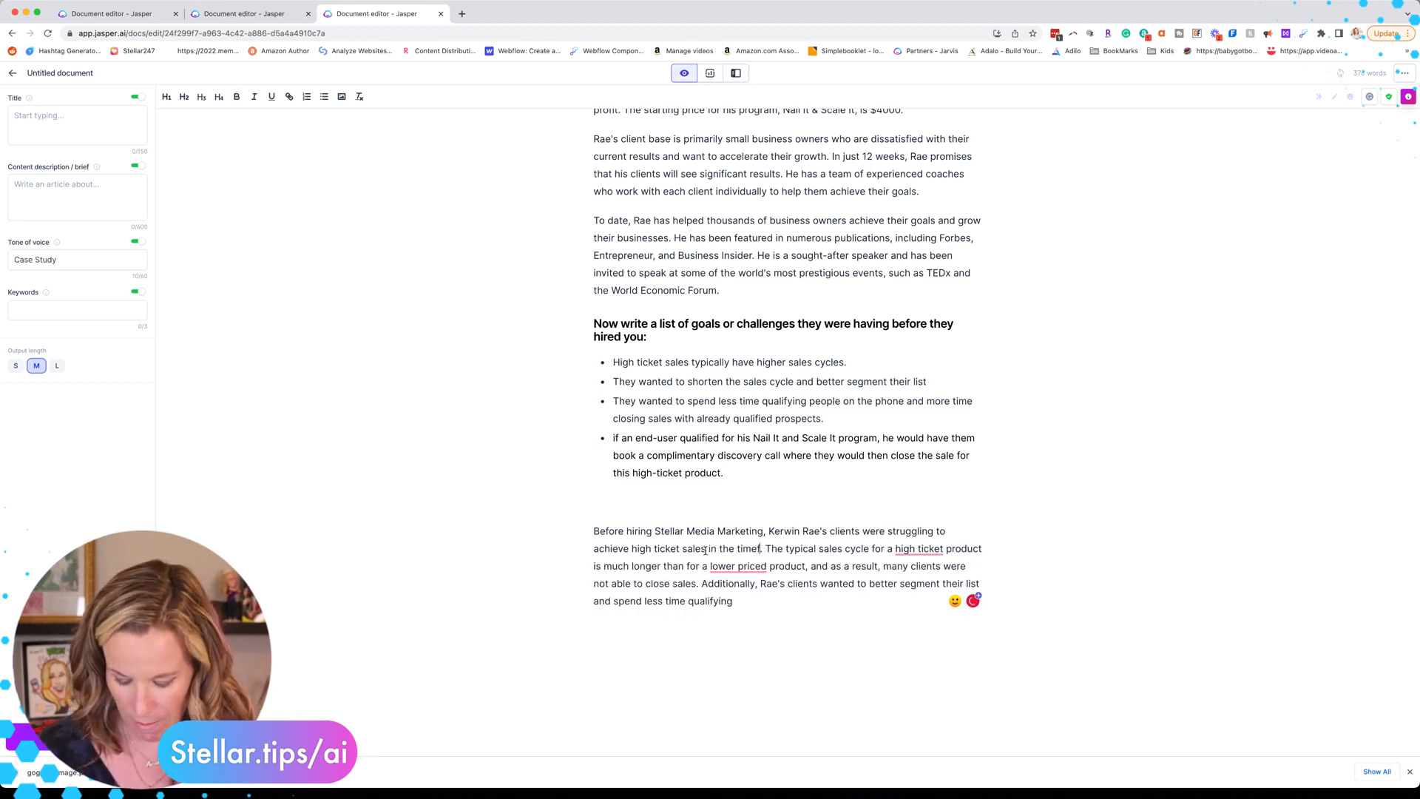
text(nted)
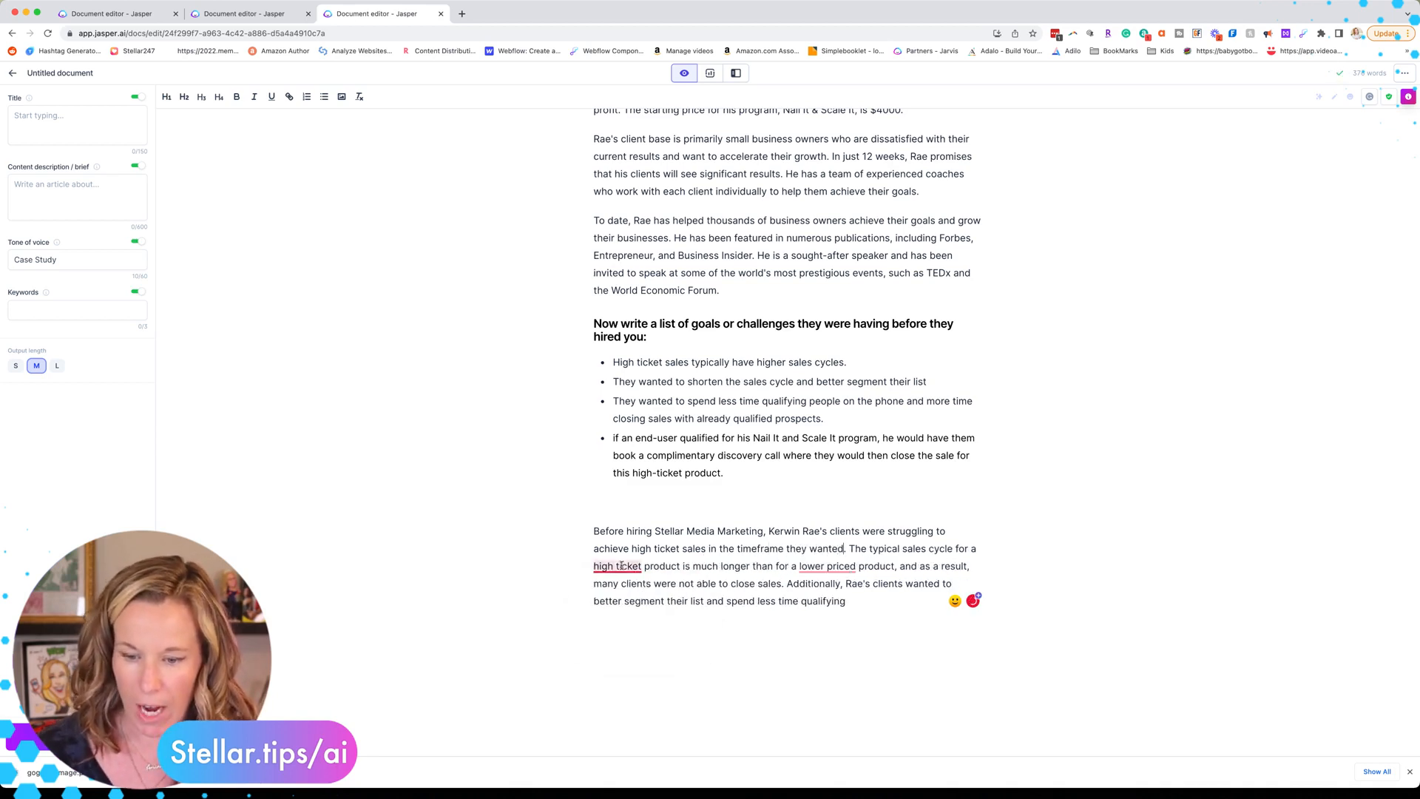
mouse_move(618, 570)
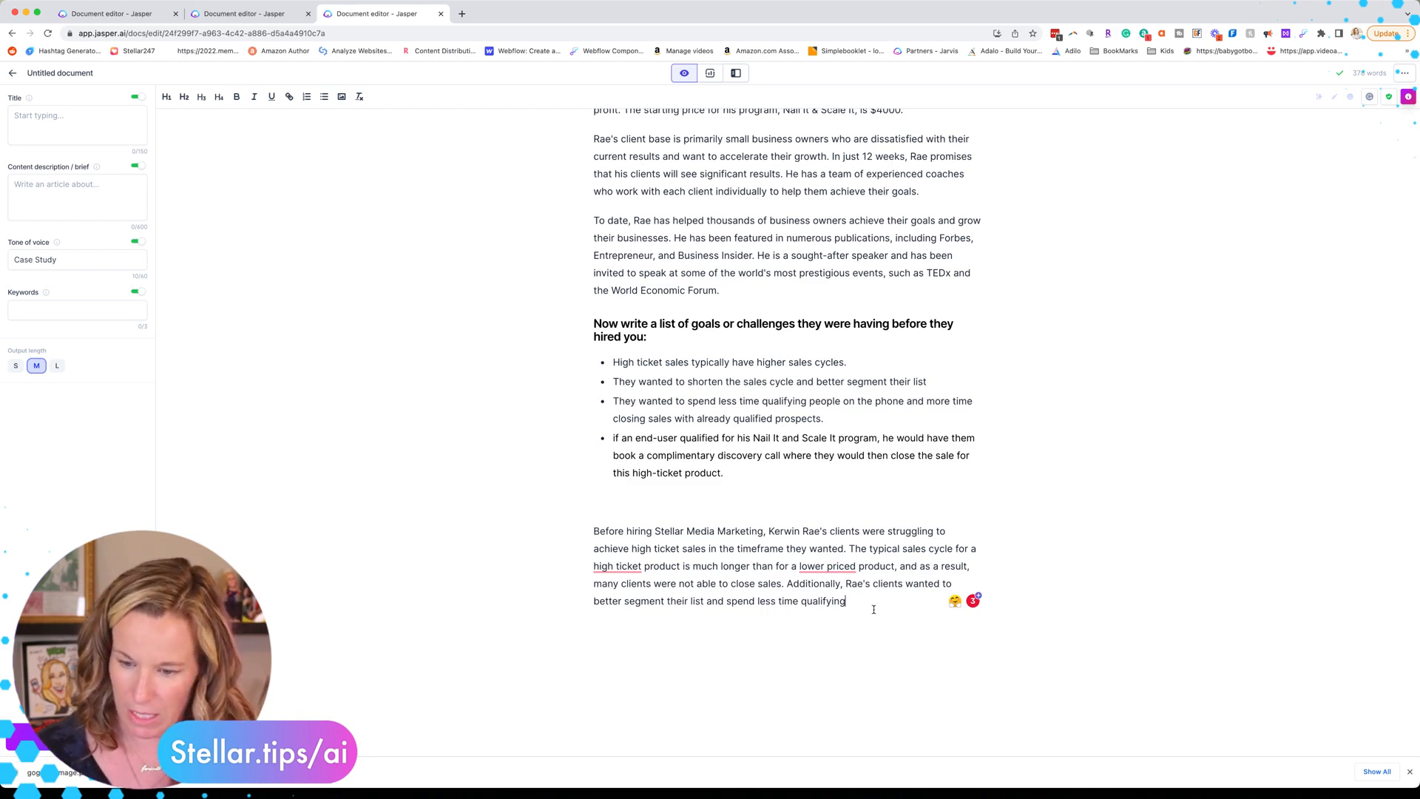
double_click(854, 585)
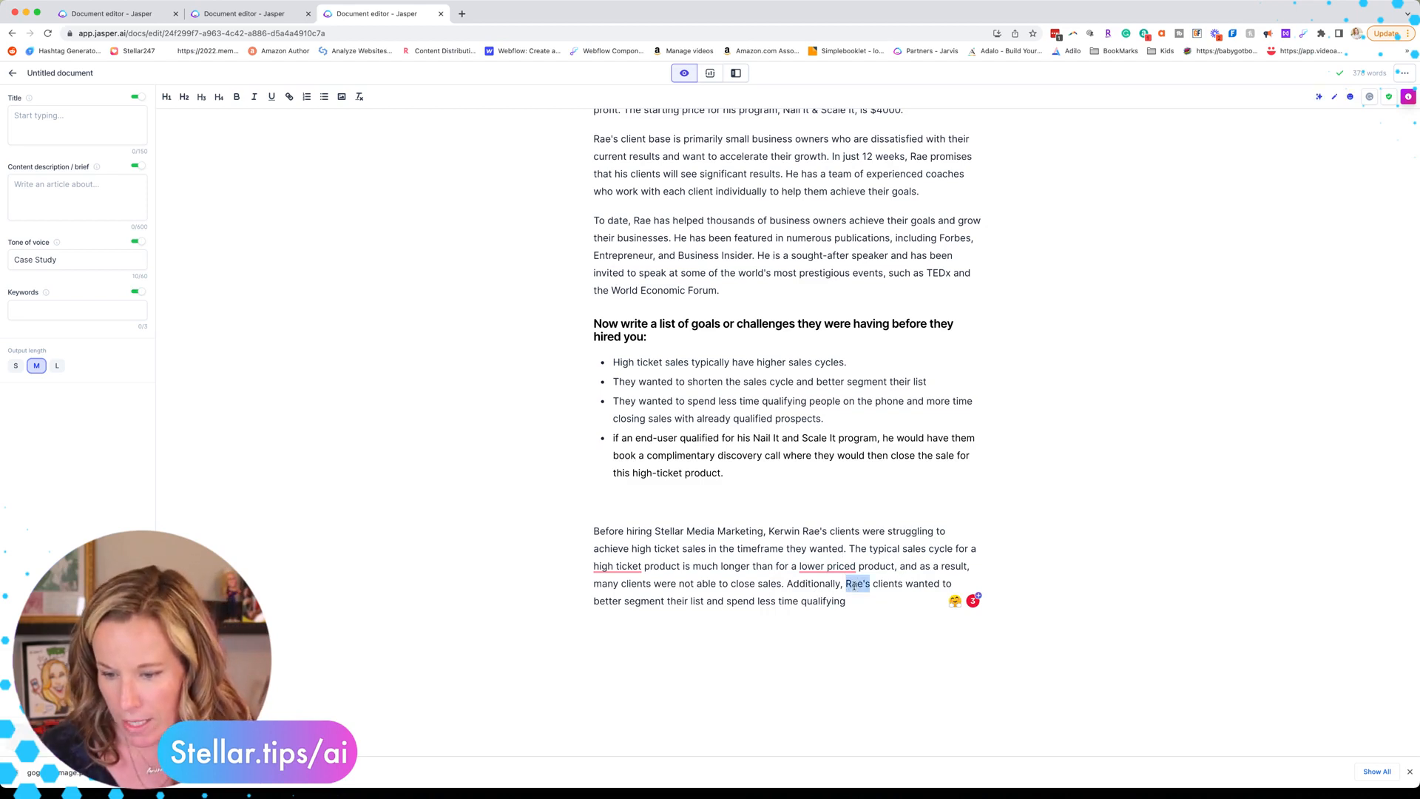
click(871, 585)
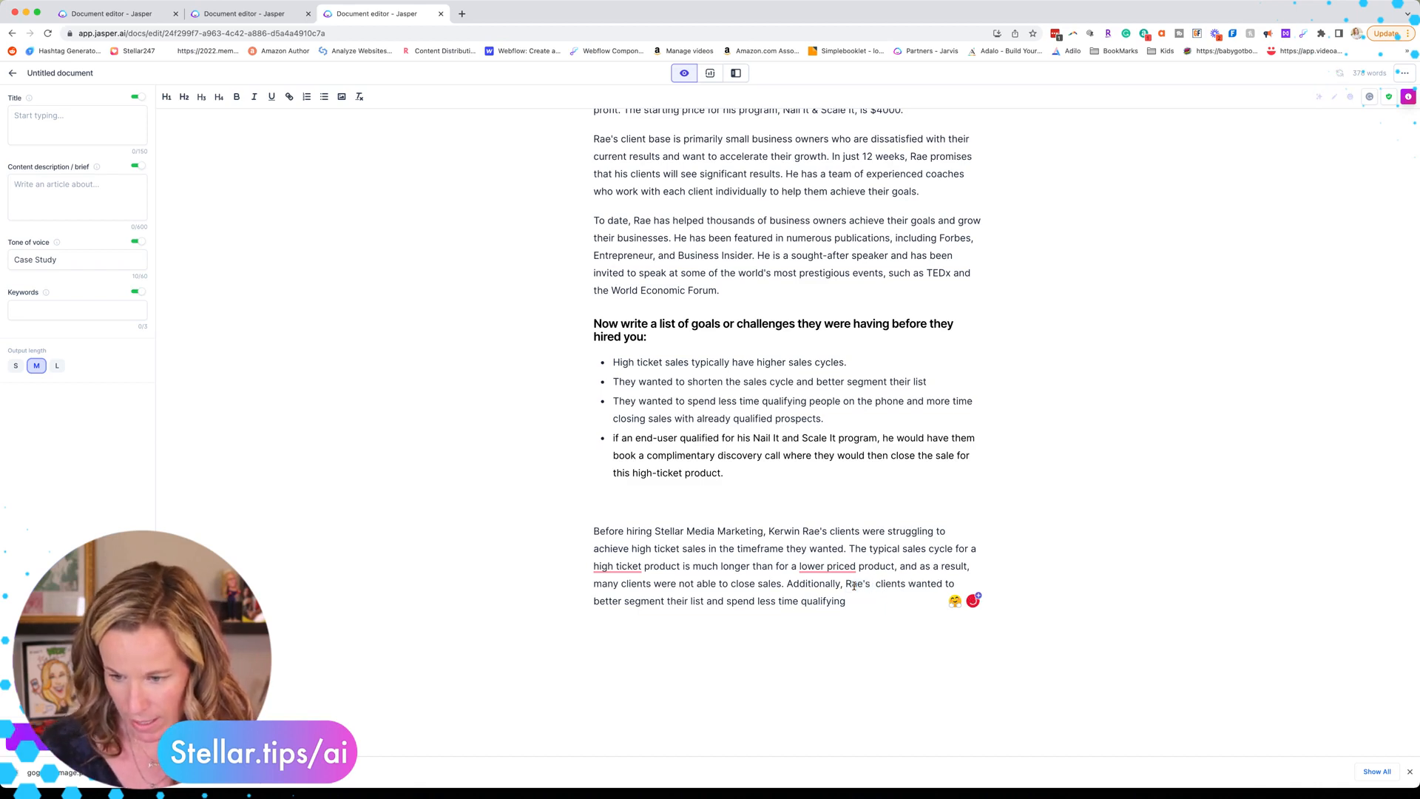
click(892, 584)
text(sales team wan)
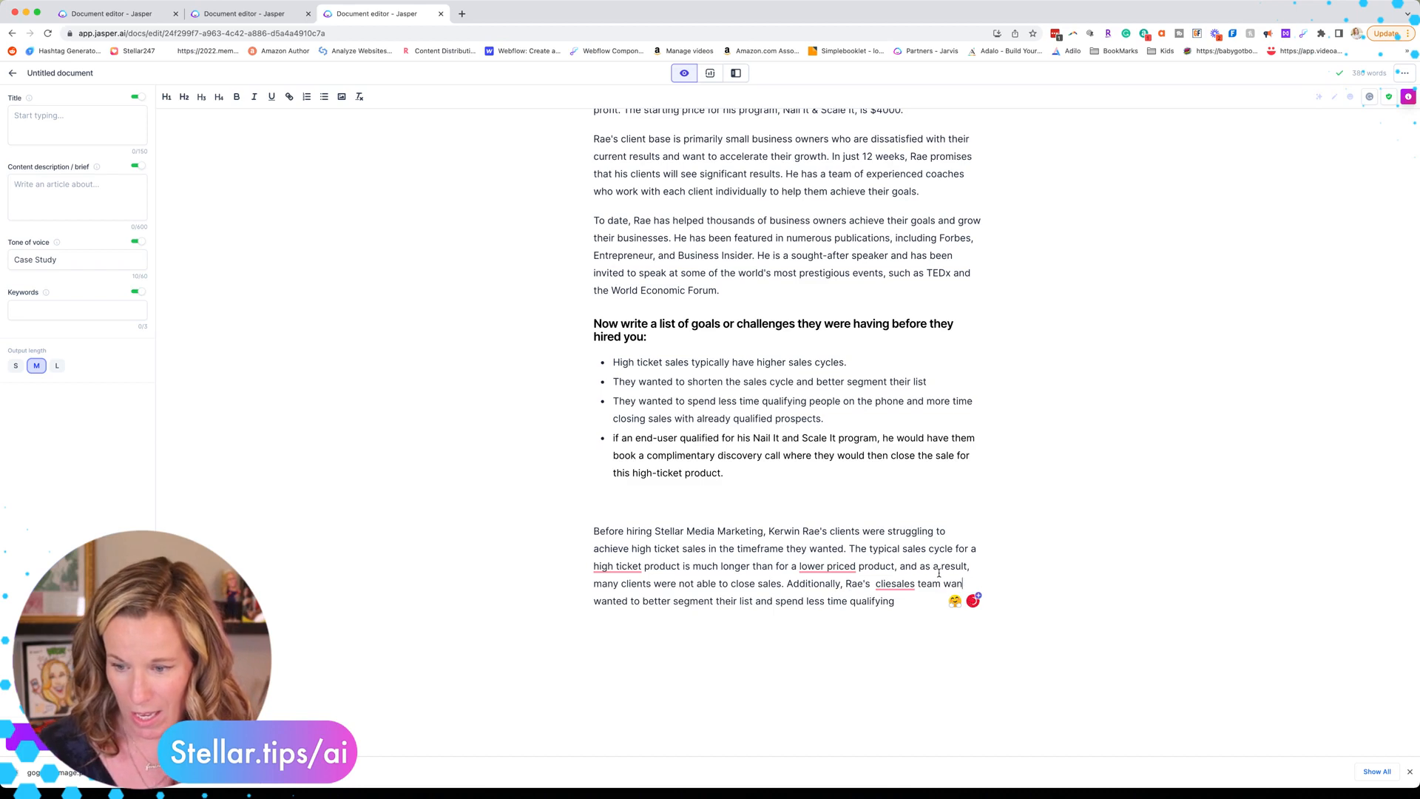
key(BackSpace)
key(BackSpace)
key(BackSpace)
key(BackSpace)
click(893, 584)
key(BackSpace)
key(BackSpace)
key(BackSpace)
key(BackSpace)
click(923, 606)
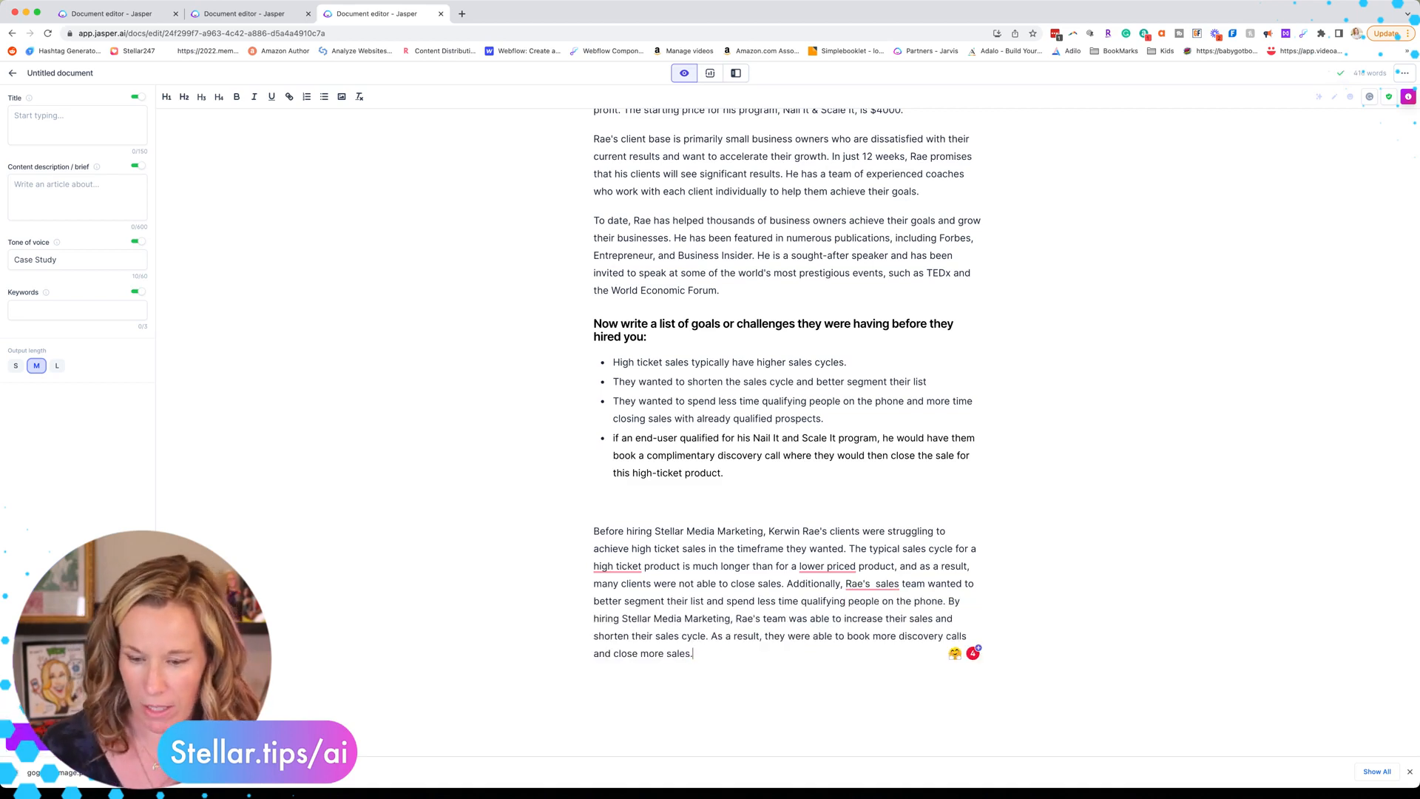
Step: Delete the empty line above the generated challenges paragraph
click(591, 503)
key(BackSpace)
click(94, 16)
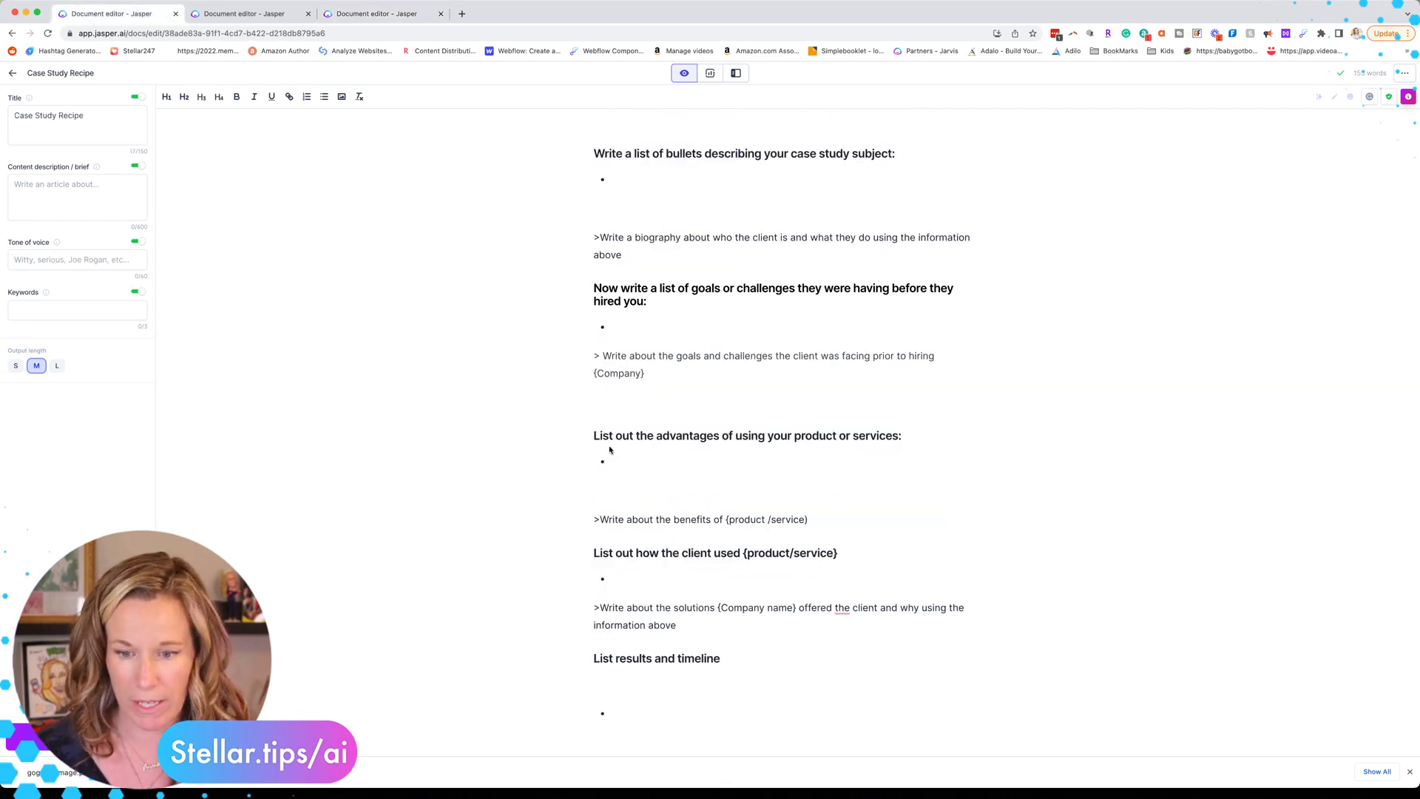
Step: Paste the advantages heading, five chat-automation bullets and benefits prompt at the document end
scroll(596, 318, down, 2)
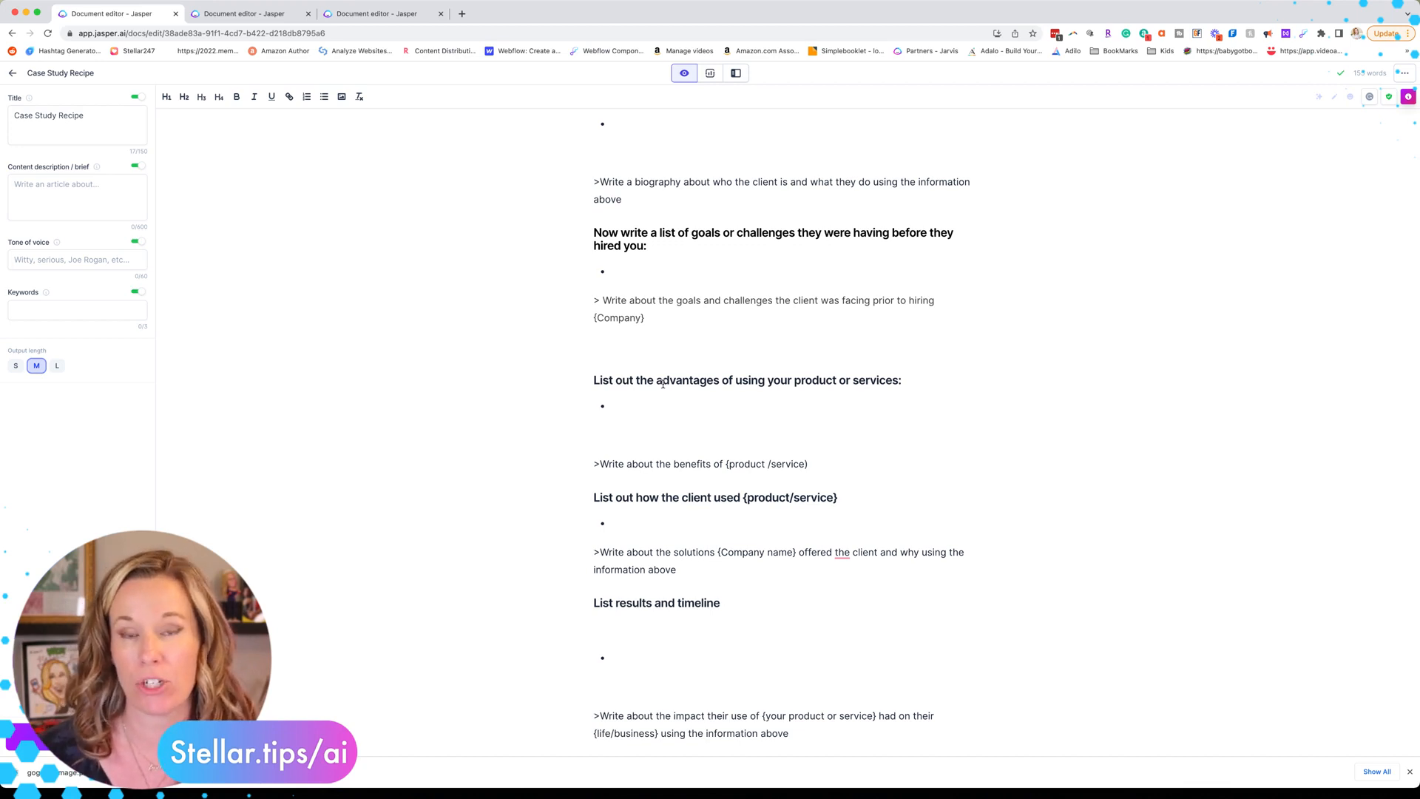
click(264, 16)
scroll(498, 409, down, 5)
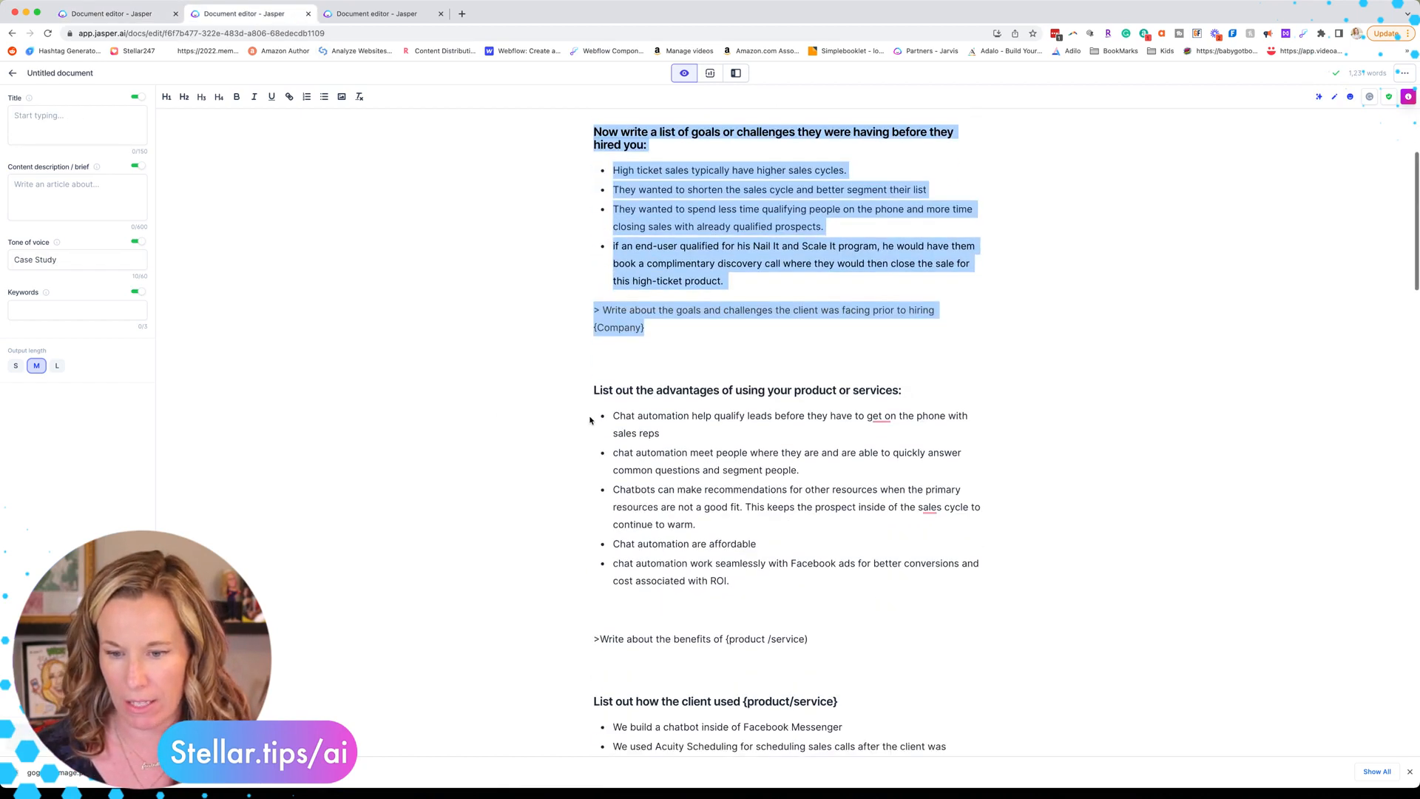
drag(594, 351, 880, 623)
key(cmd+c)
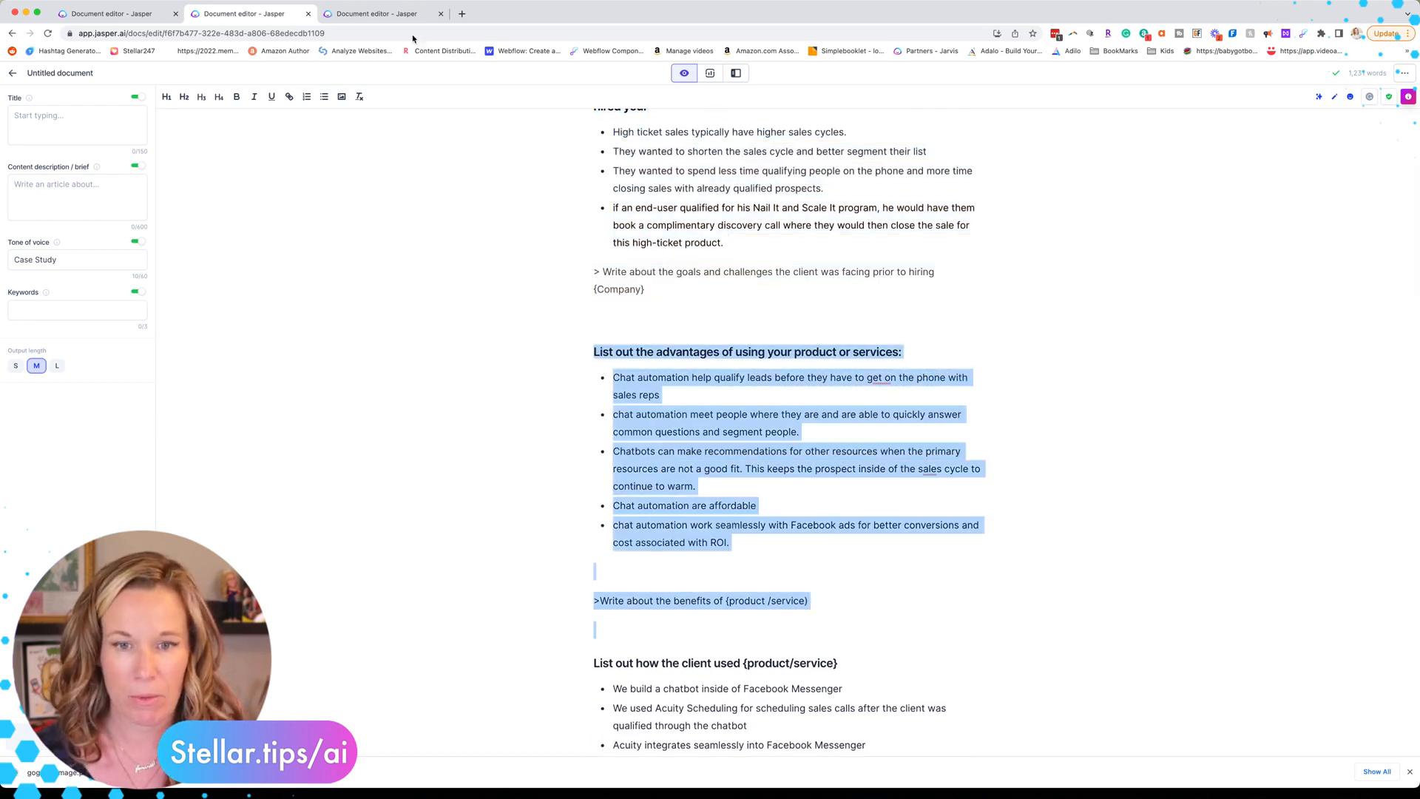
click(375, 20)
click(706, 649)
key(cmd+v)
scroll(537, 416, down, 5)
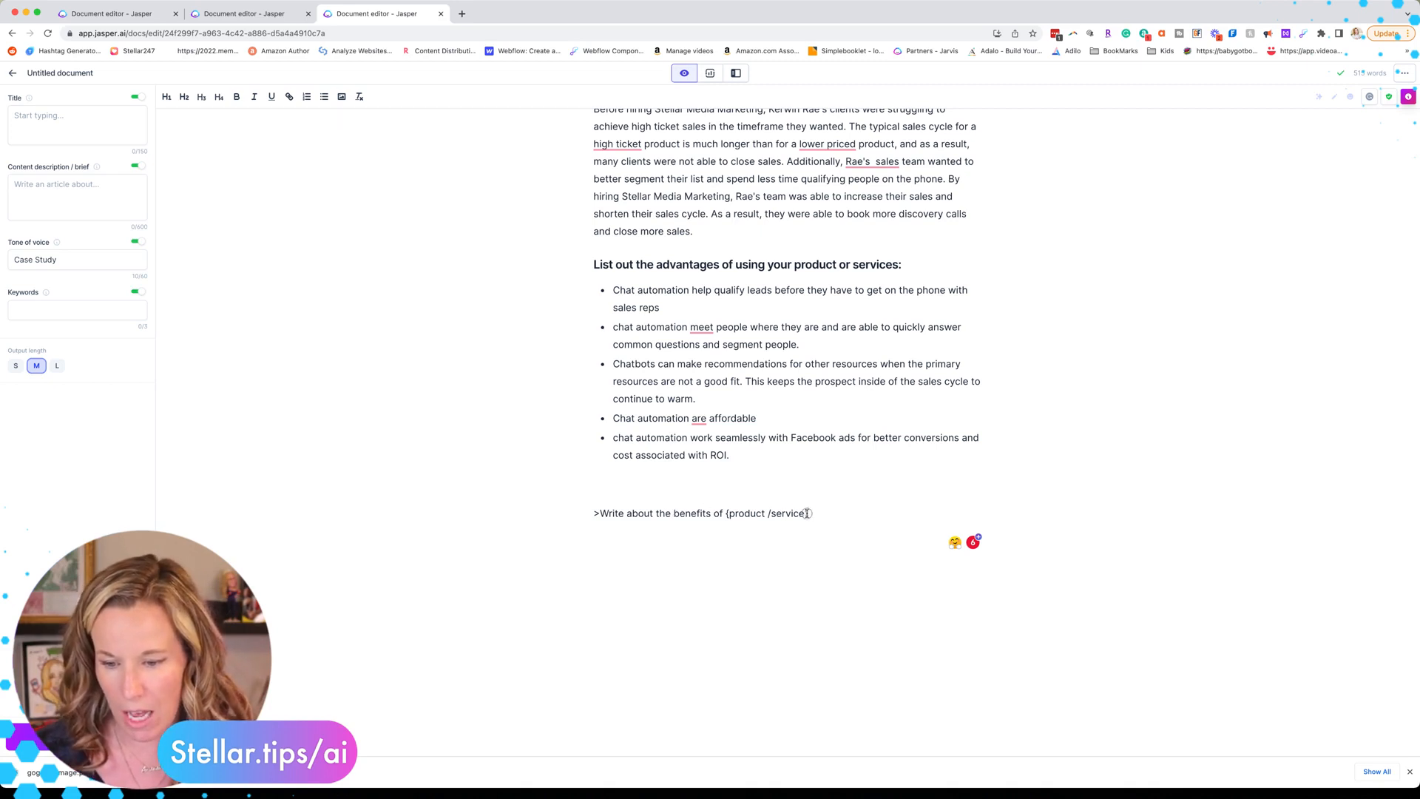
Step: Replace the product/service placeholder with 'chat automation' and run the benefits prompt
drag(807, 513, 726, 520)
text(chat automation)
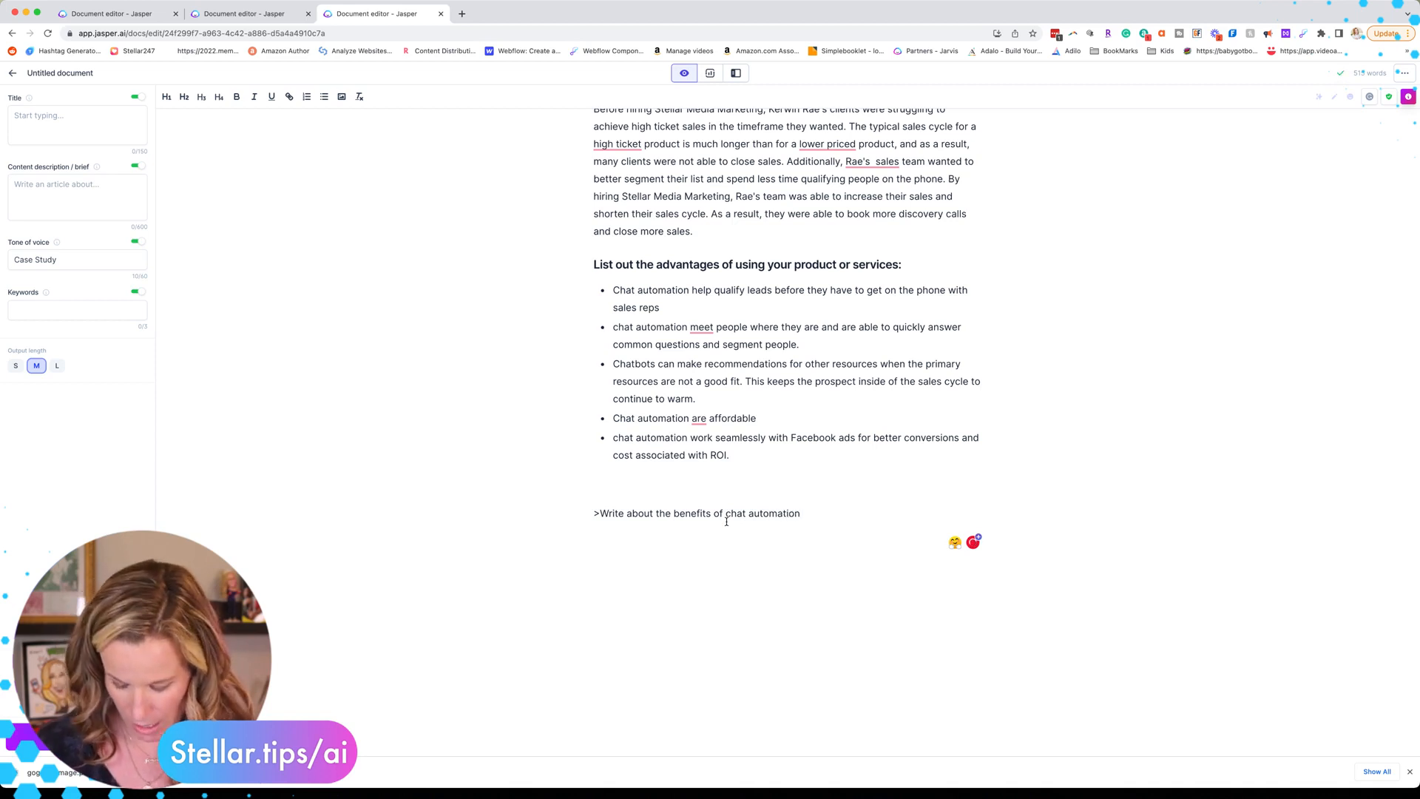
key(super+Return)
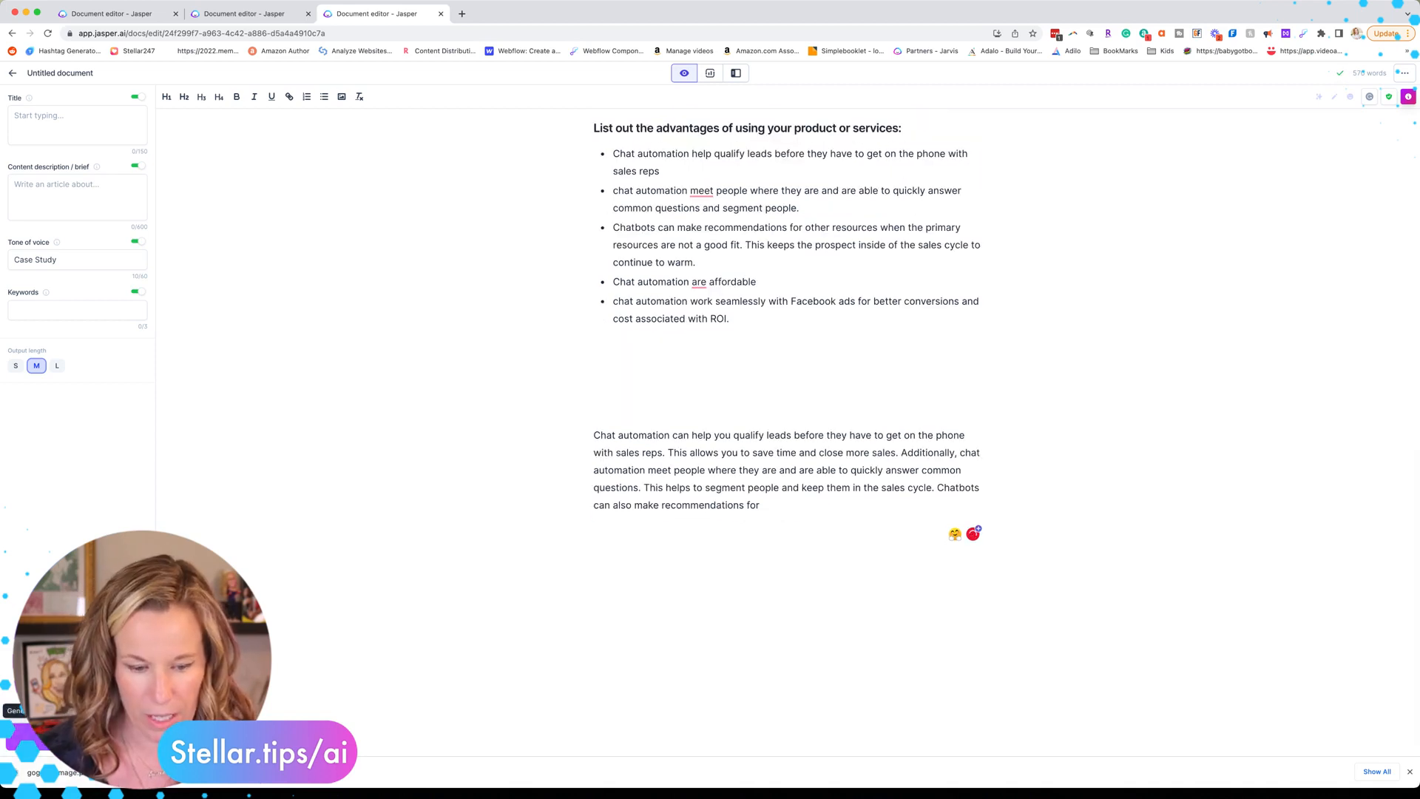
click(78, 737)
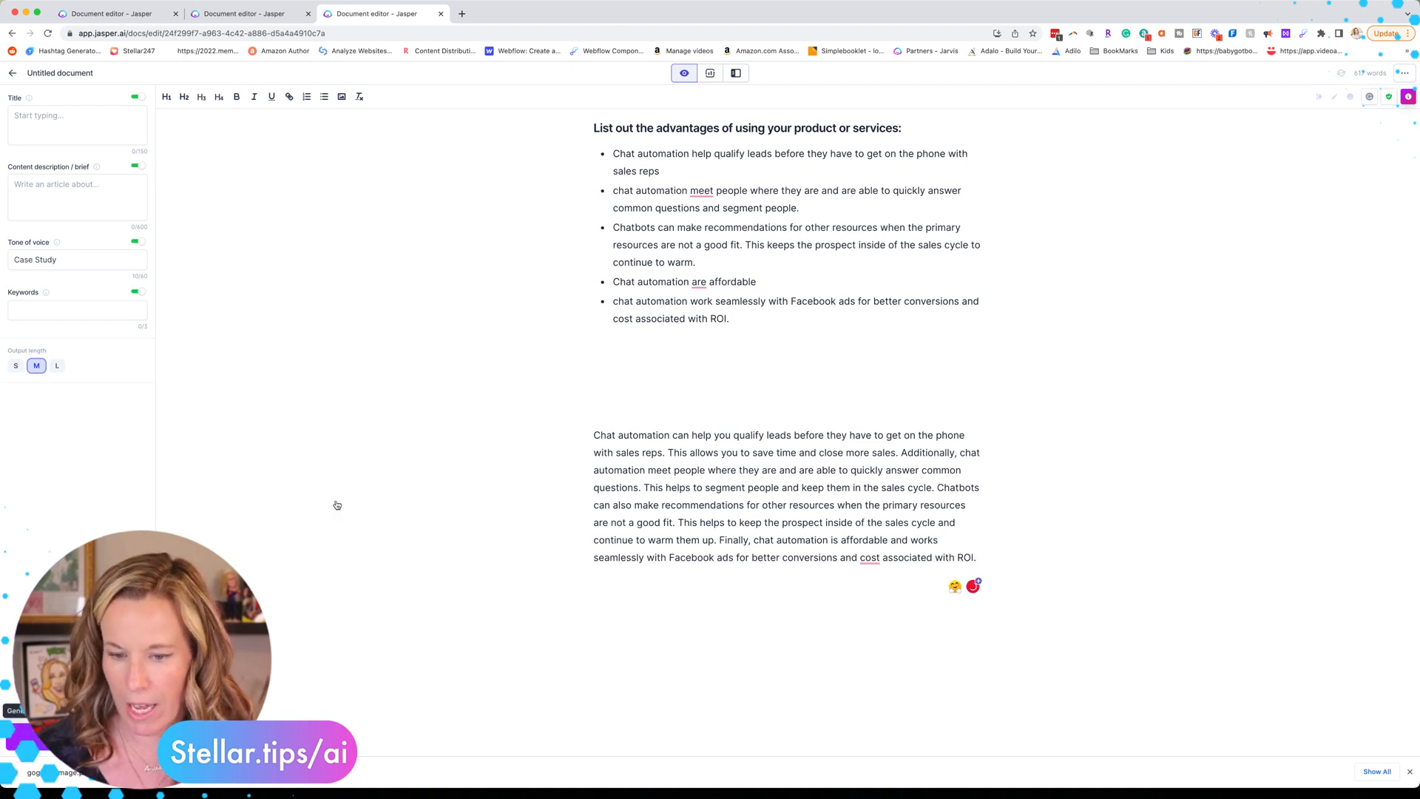
Step: Remove the blank lines above the generated benefits paragraph
click(592, 436)
key(BackSpace)
key(BackSpace)
key(BackSpace)
key(BackSpace)
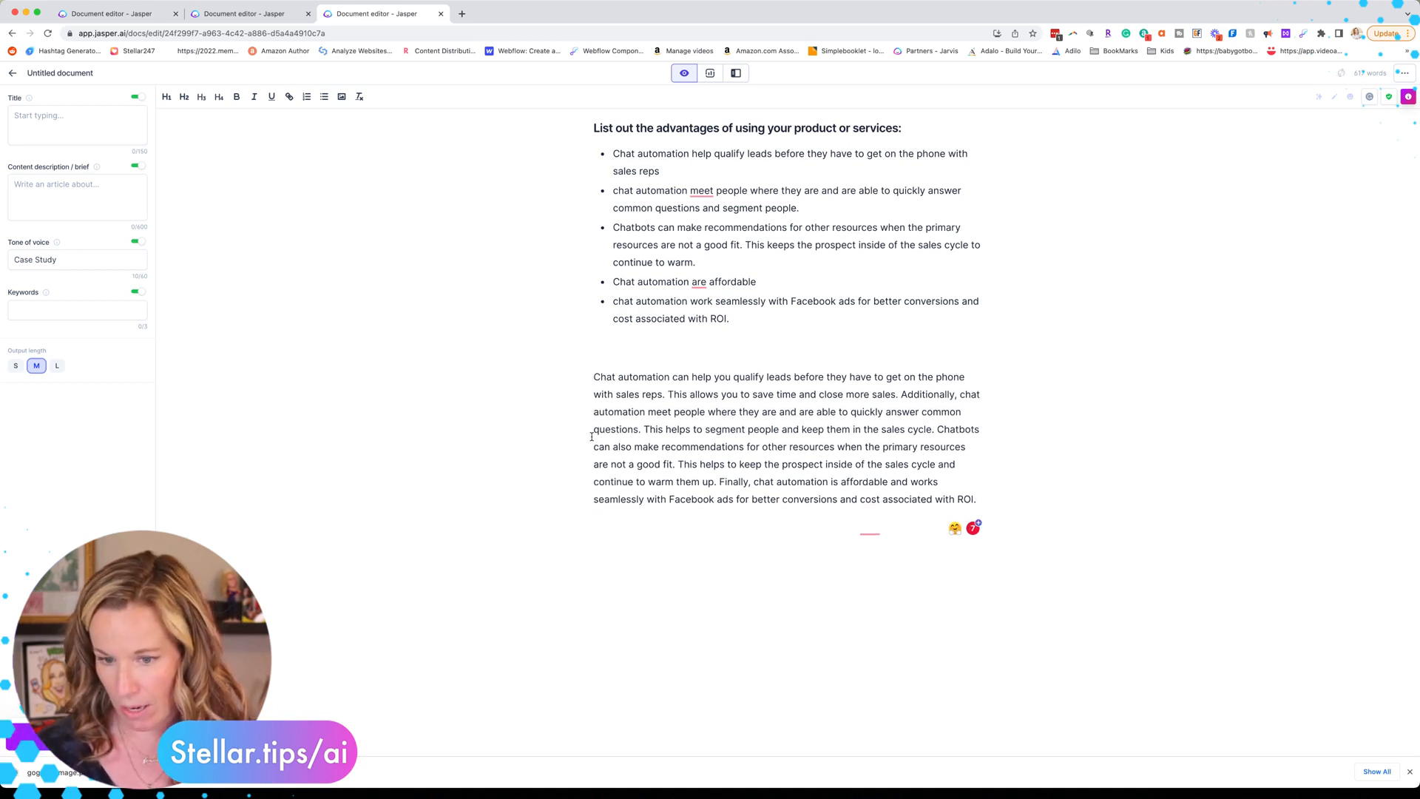
click(128, 15)
scroll(666, 506, down, 1)
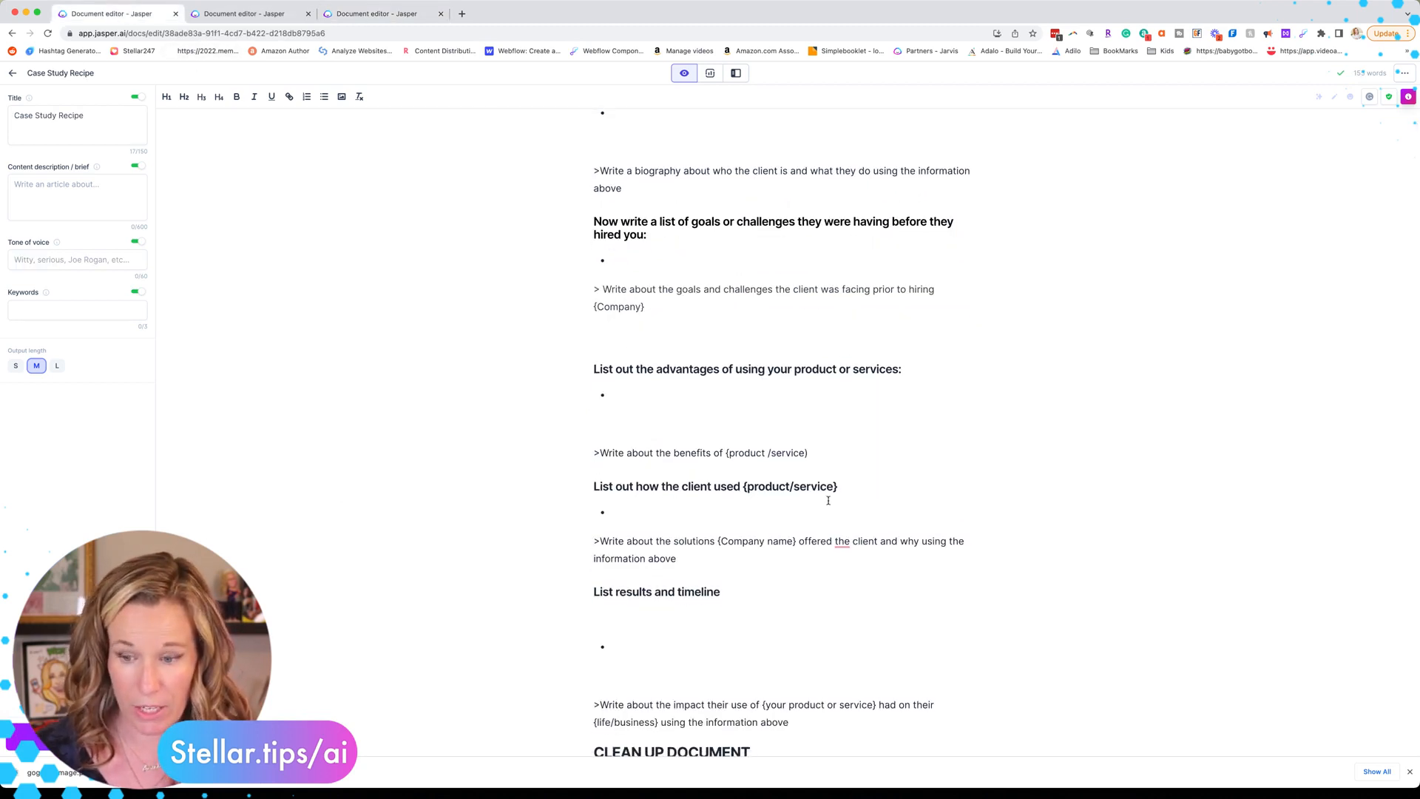
Step: Paste the client-usage section with seven chatbot bullets and the solutions prompt below the benefits paragraph
click(273, 14)
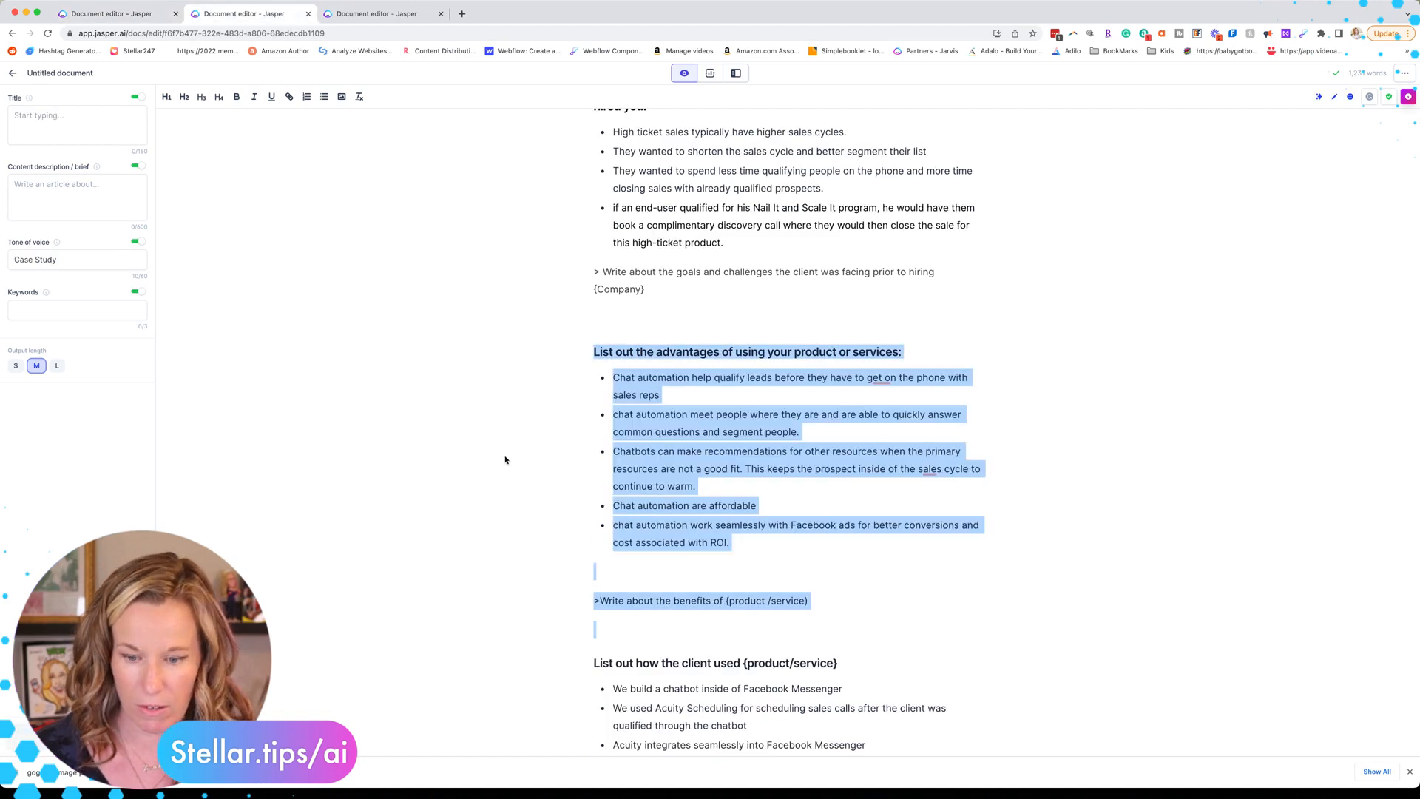
scroll(505, 459, down, 5)
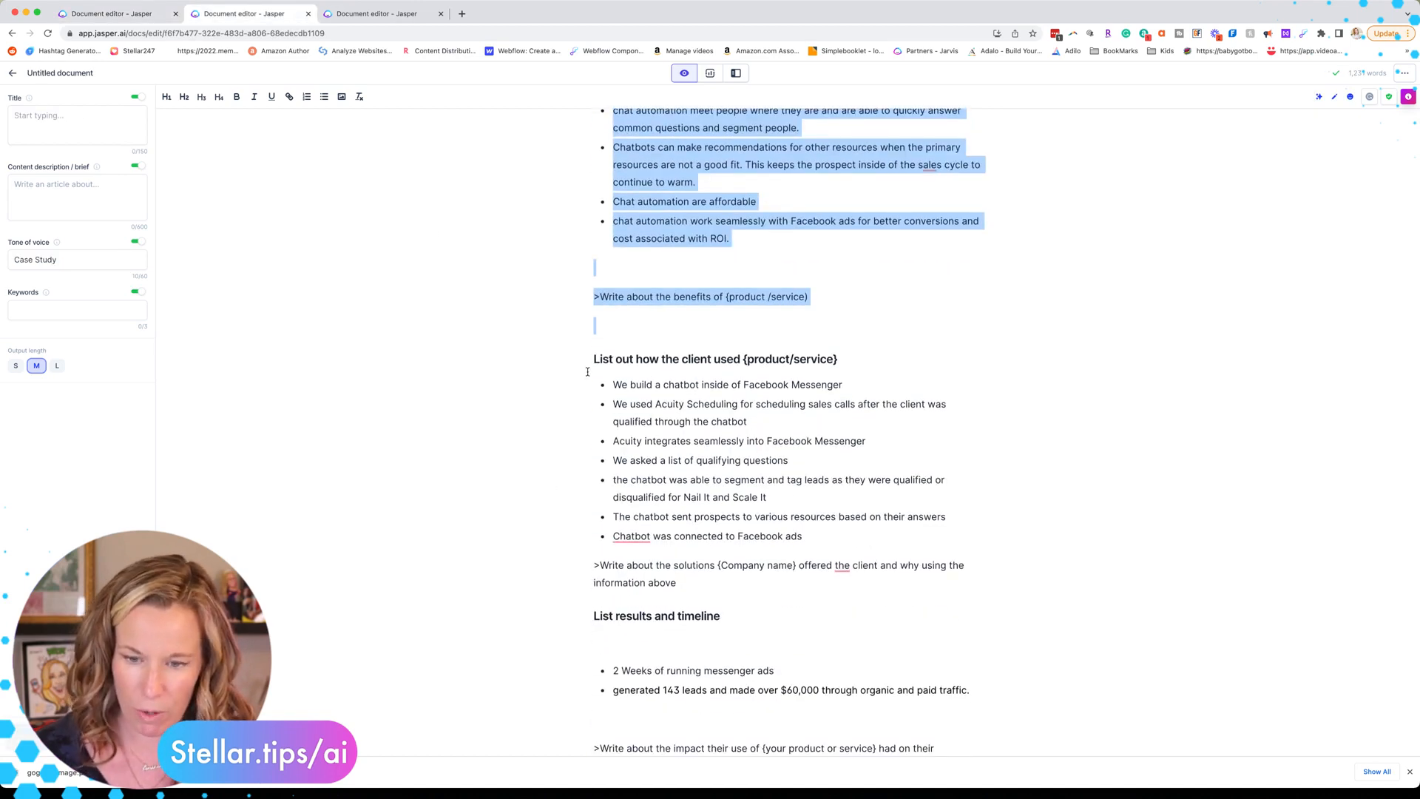
drag(592, 357, 736, 583)
key(cmd+c)
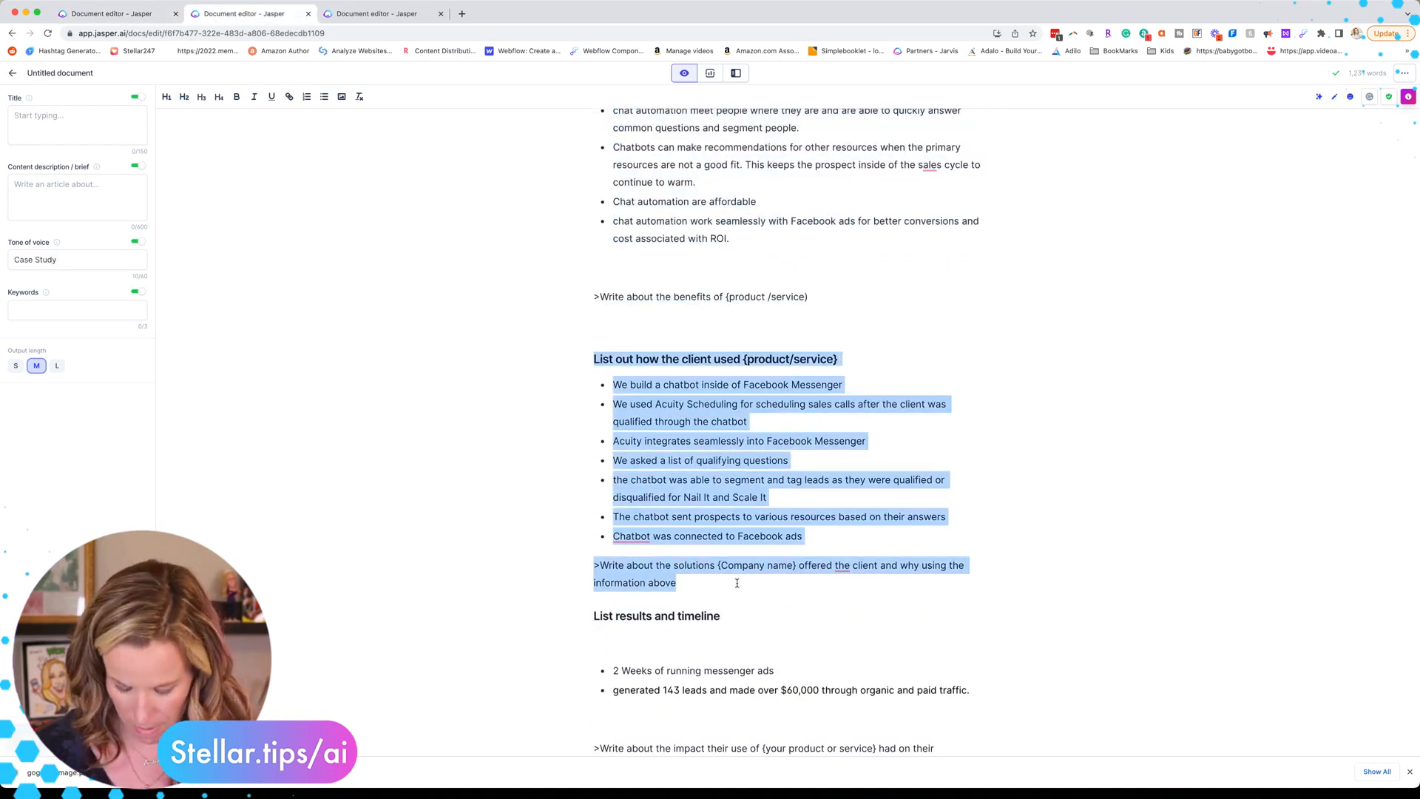
click(377, 13)
click(628, 530)
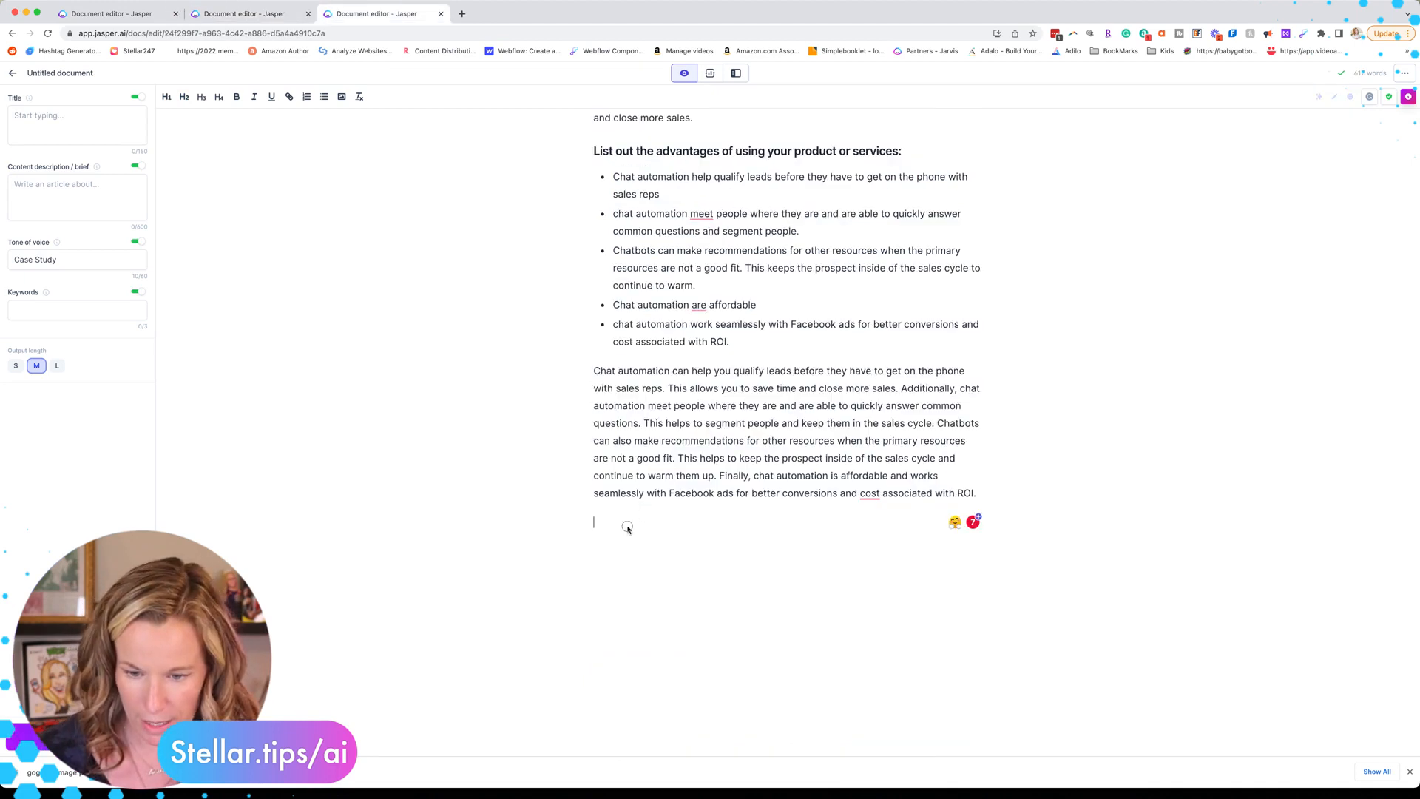
key(cmd+v)
scroll(626, 526, down, 3)
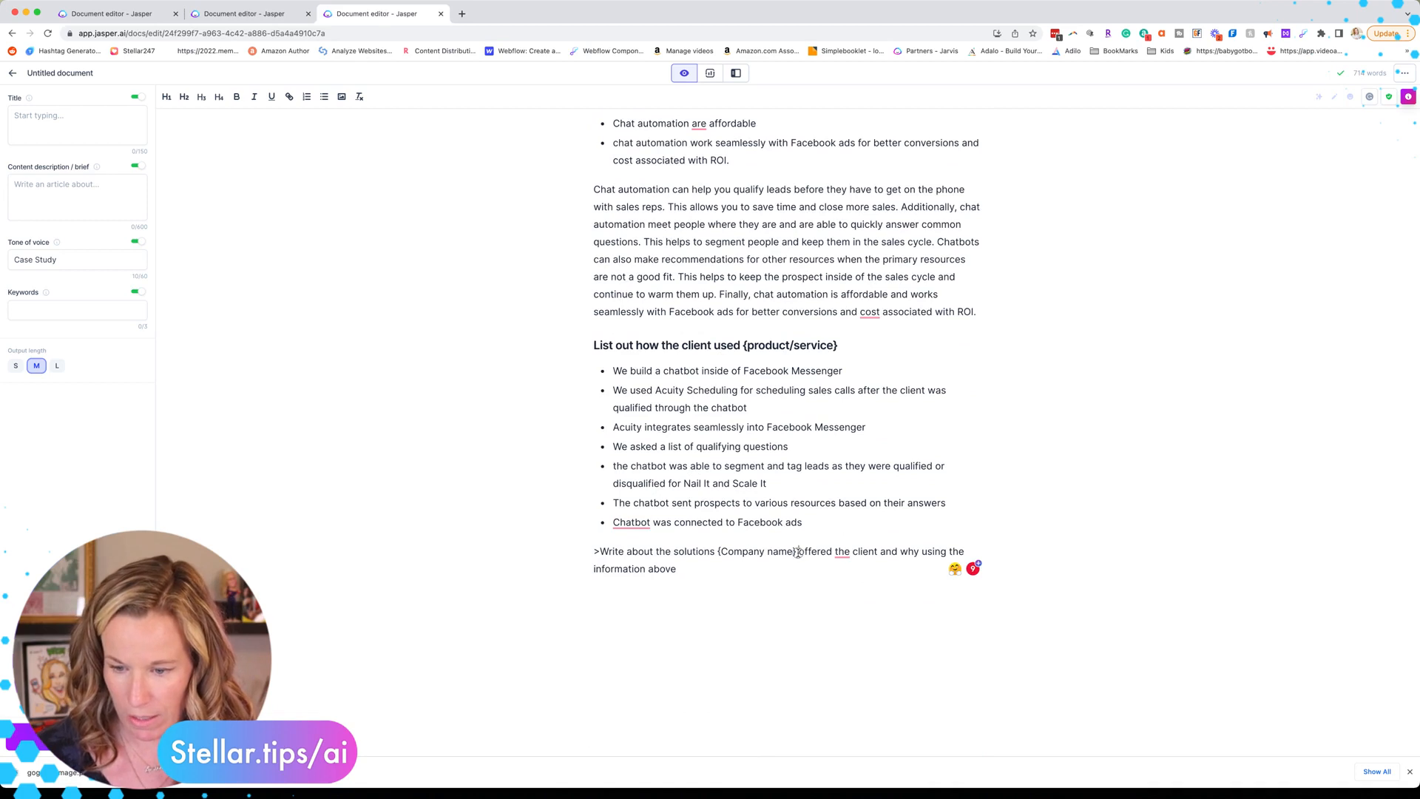
Step: Replace the prompt's placeholders with 'Stellar Media Marketing' and the client's name 'and his team'
drag(798, 553, 718, 555)
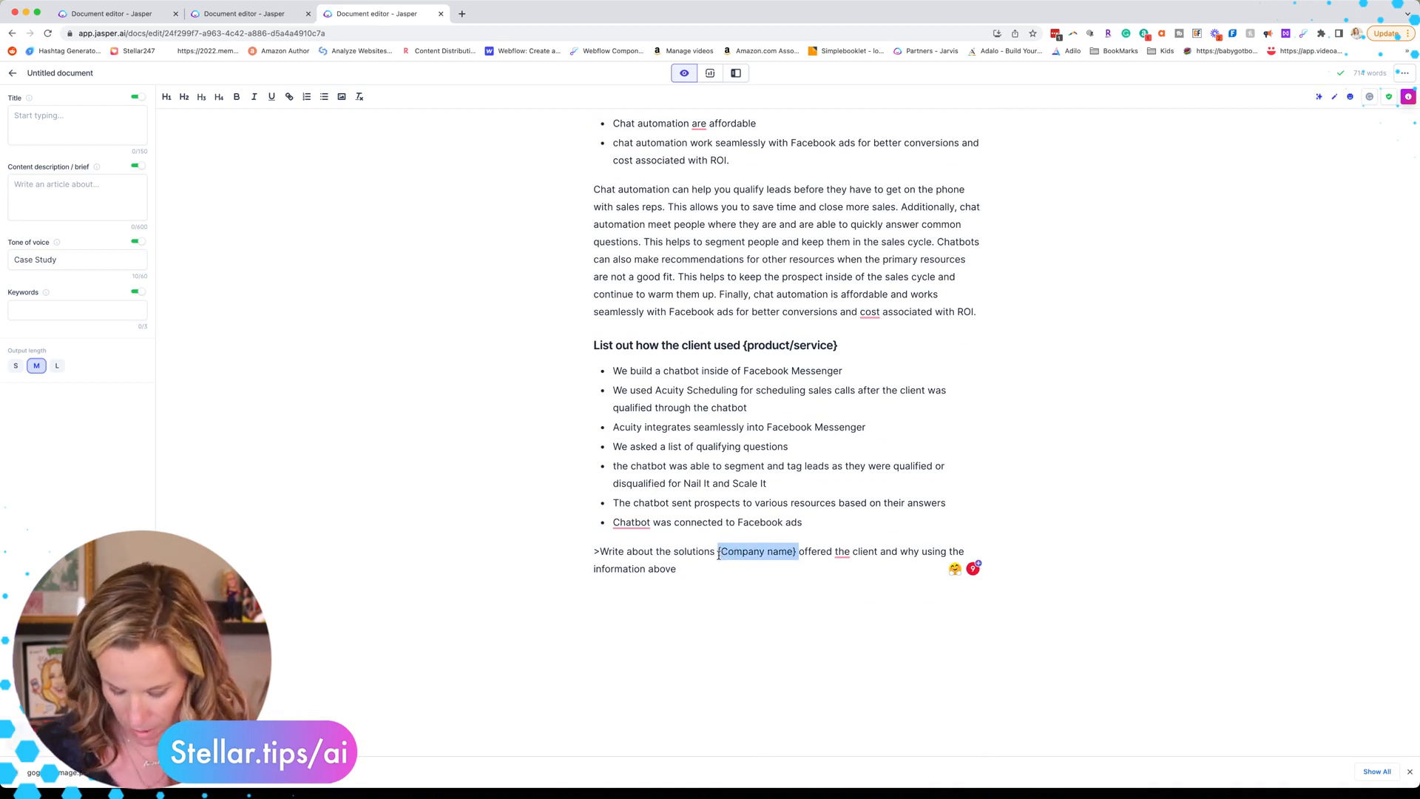
text(Stel)
text(lar Media Marketin)
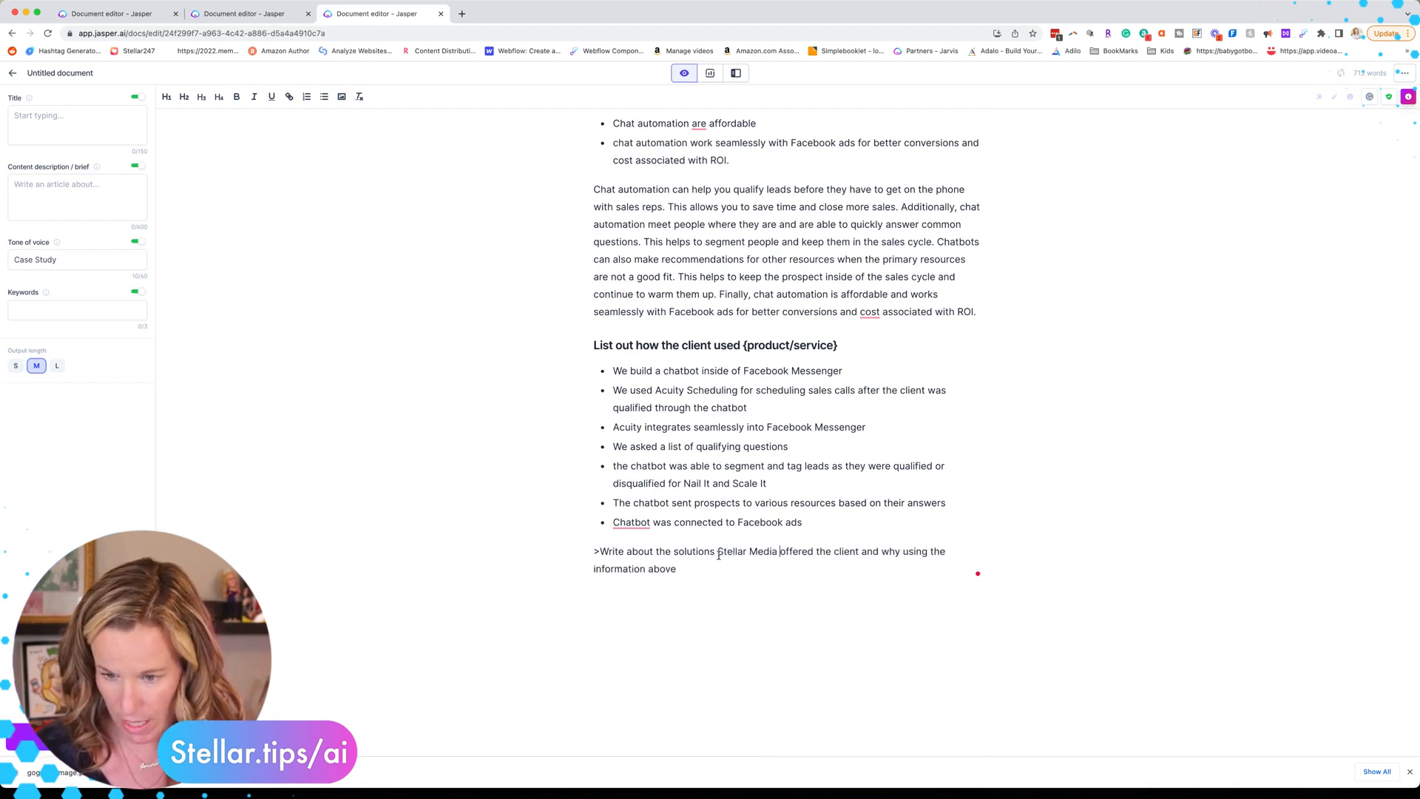
text(g)
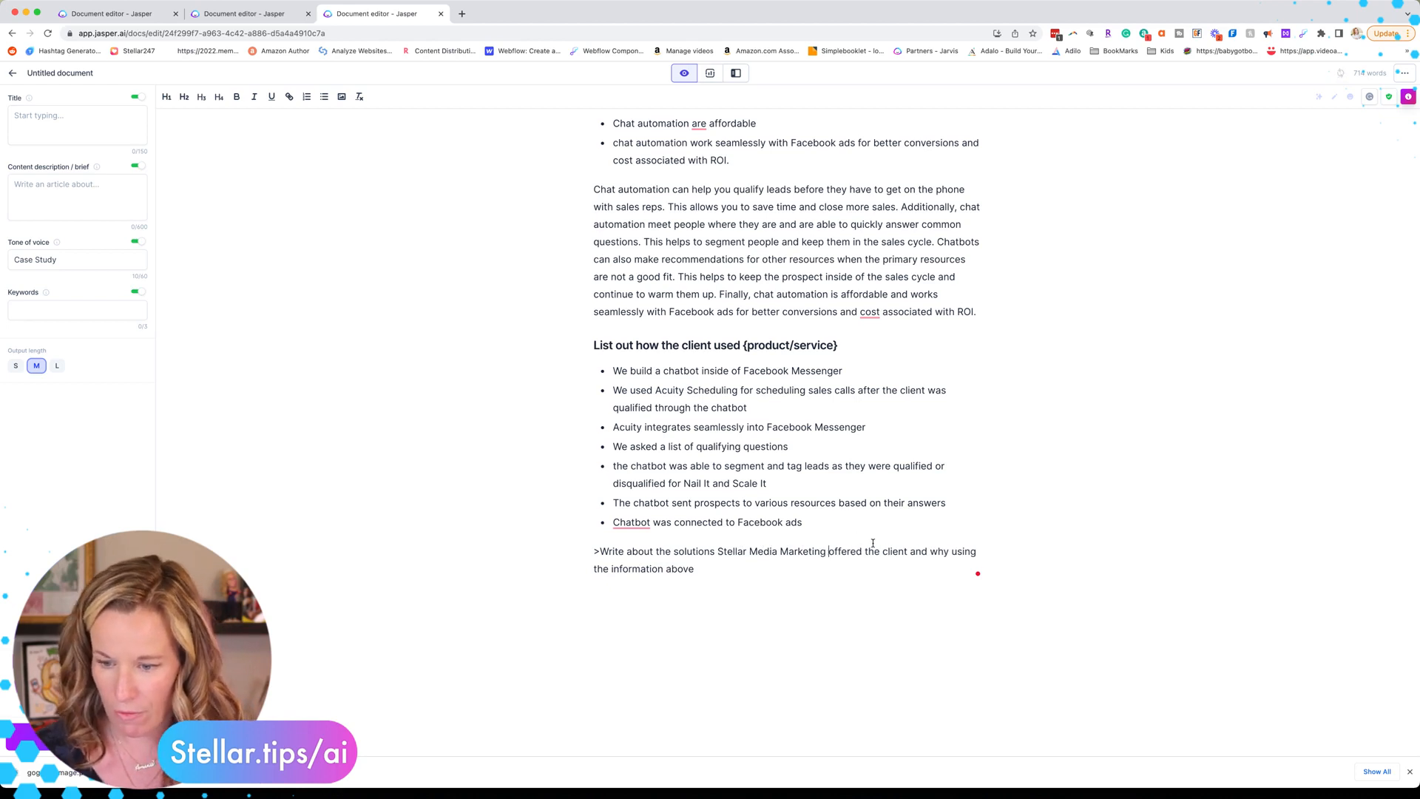
drag(908, 553, 865, 555)
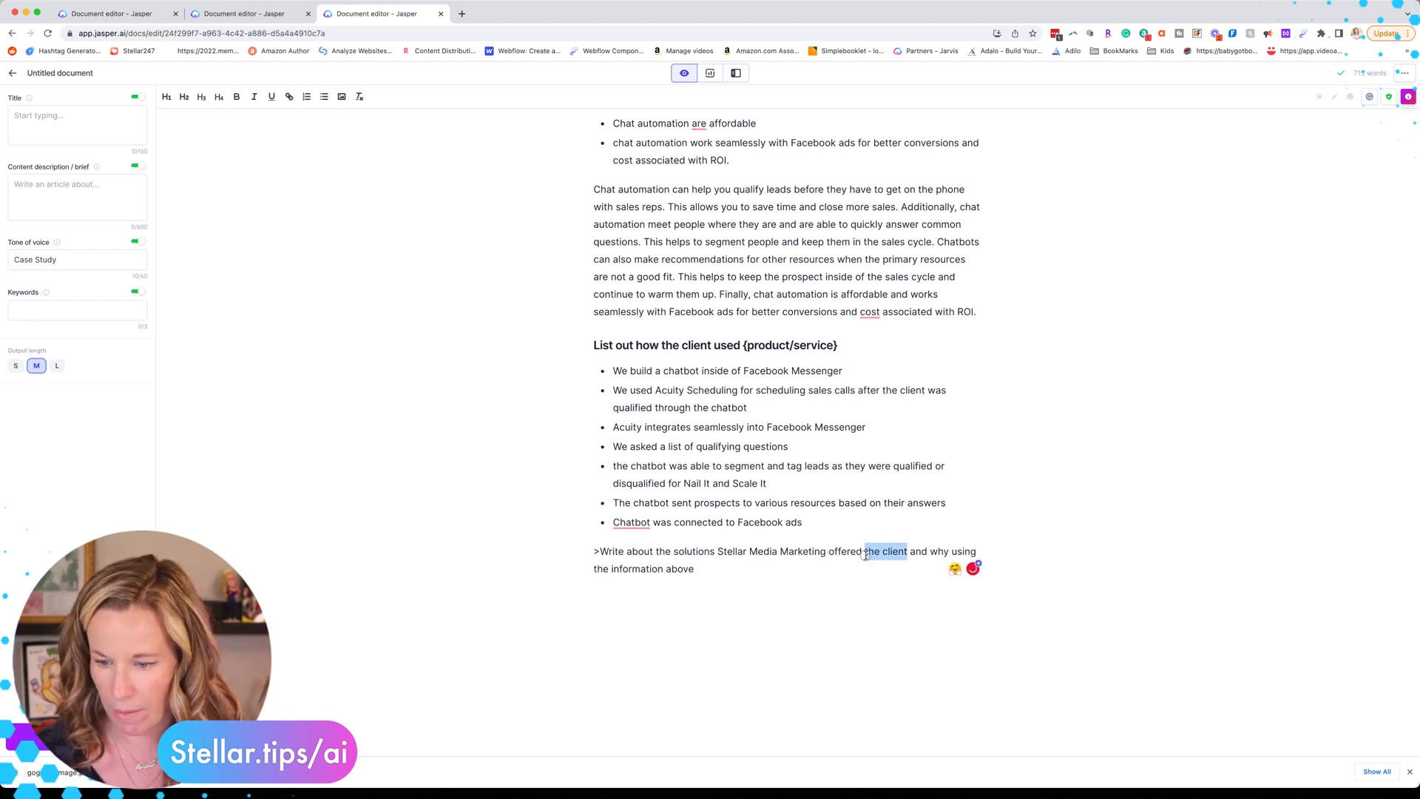
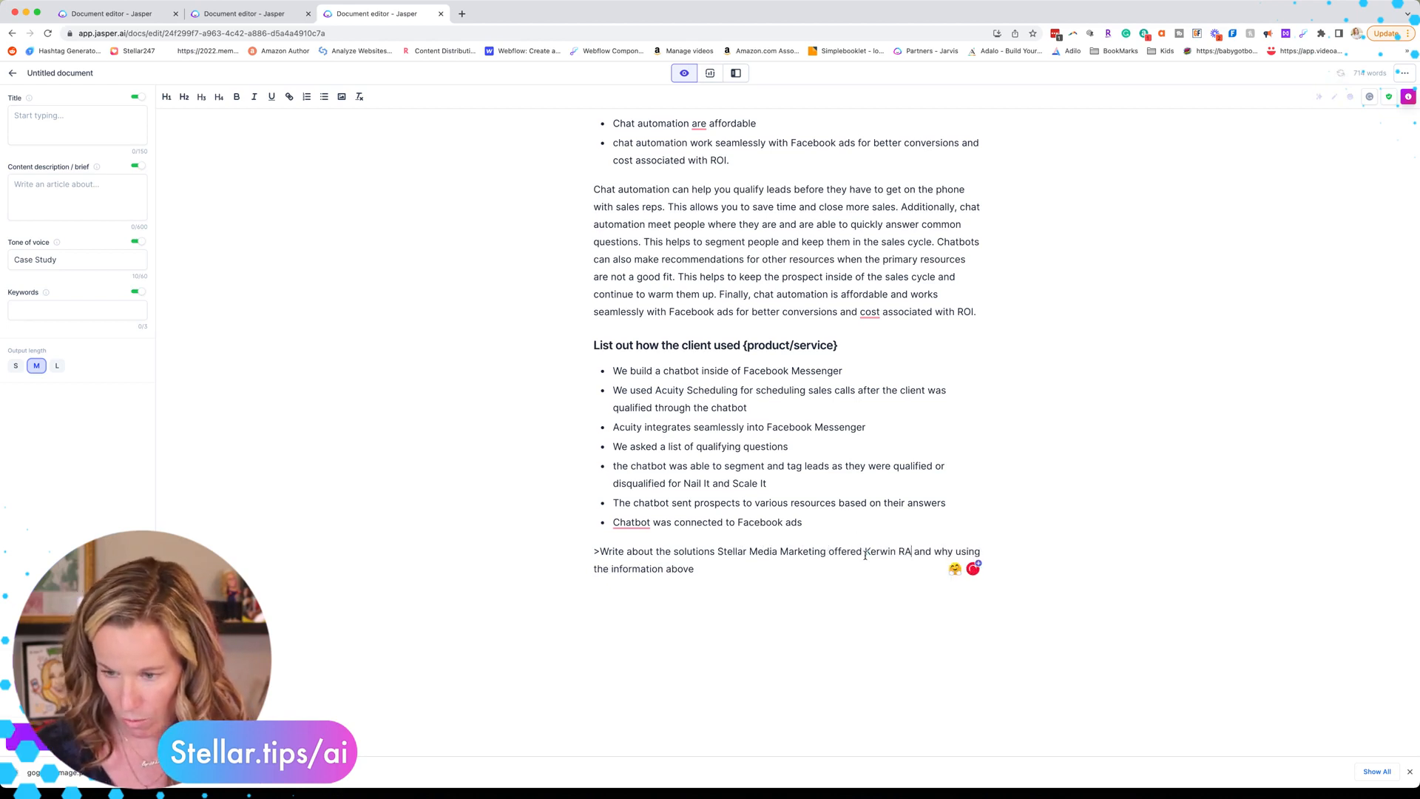
text( and his team)
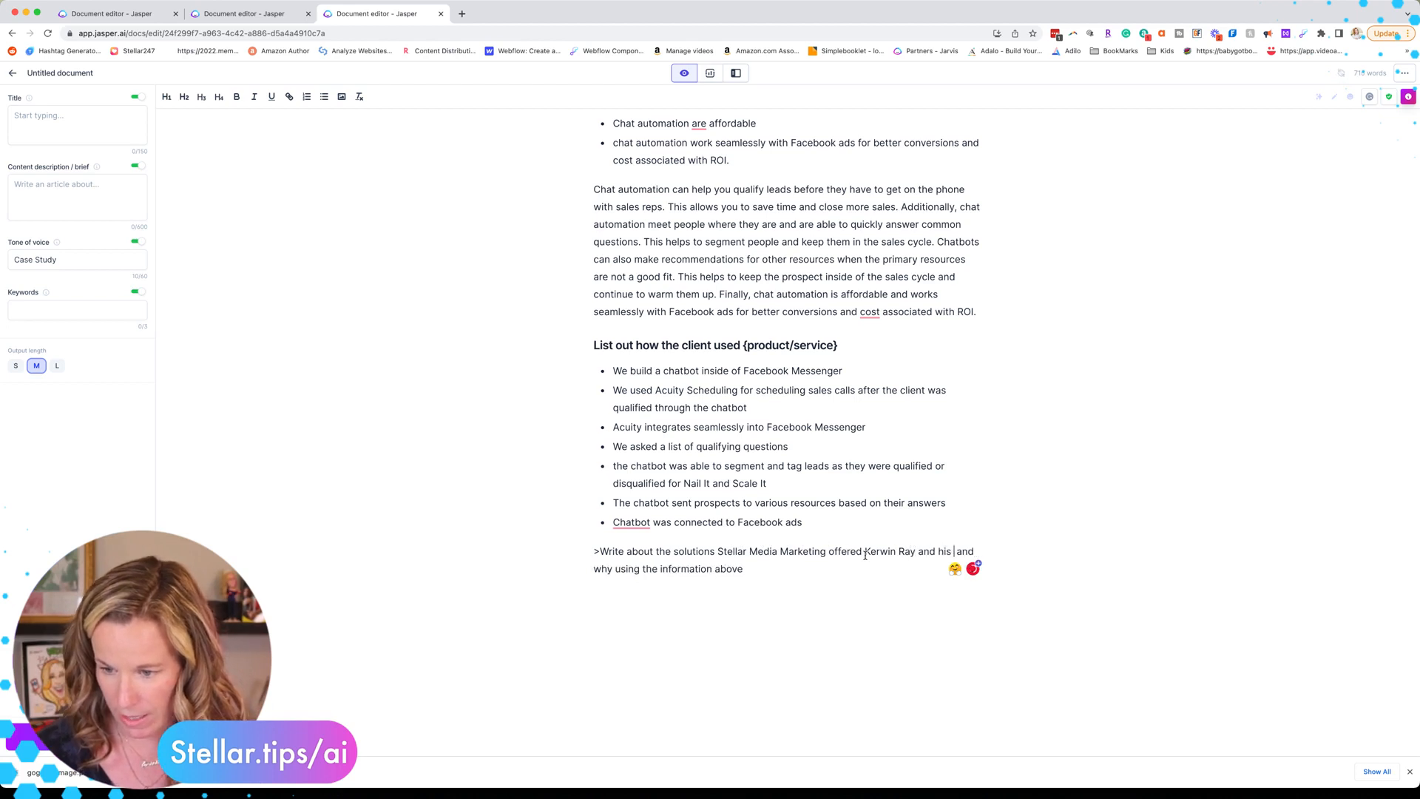
click(794, 569)
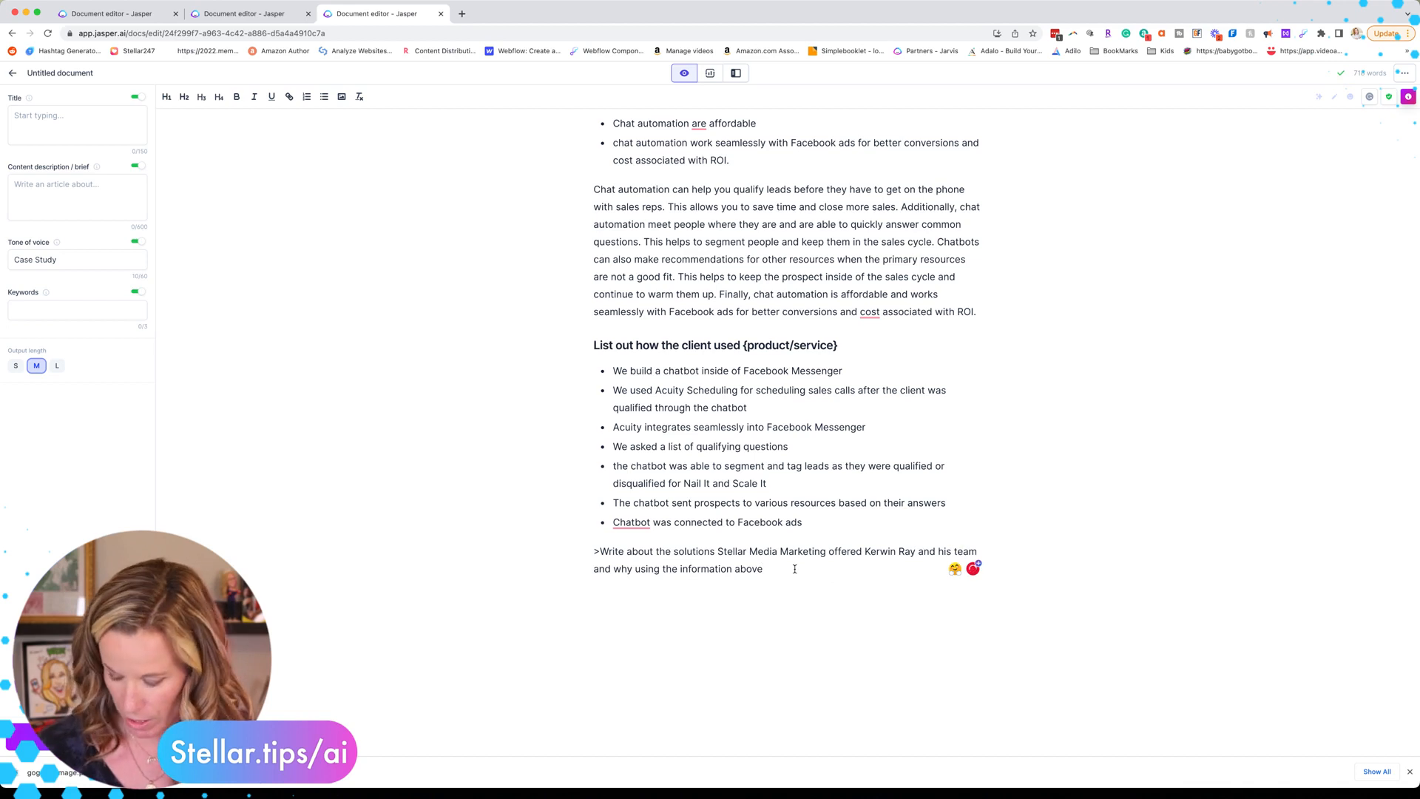
triple_click(794, 569)
Step: Generate the solutions paragraph, then review the Case Study Recipe template for the next section
key(super+Return)
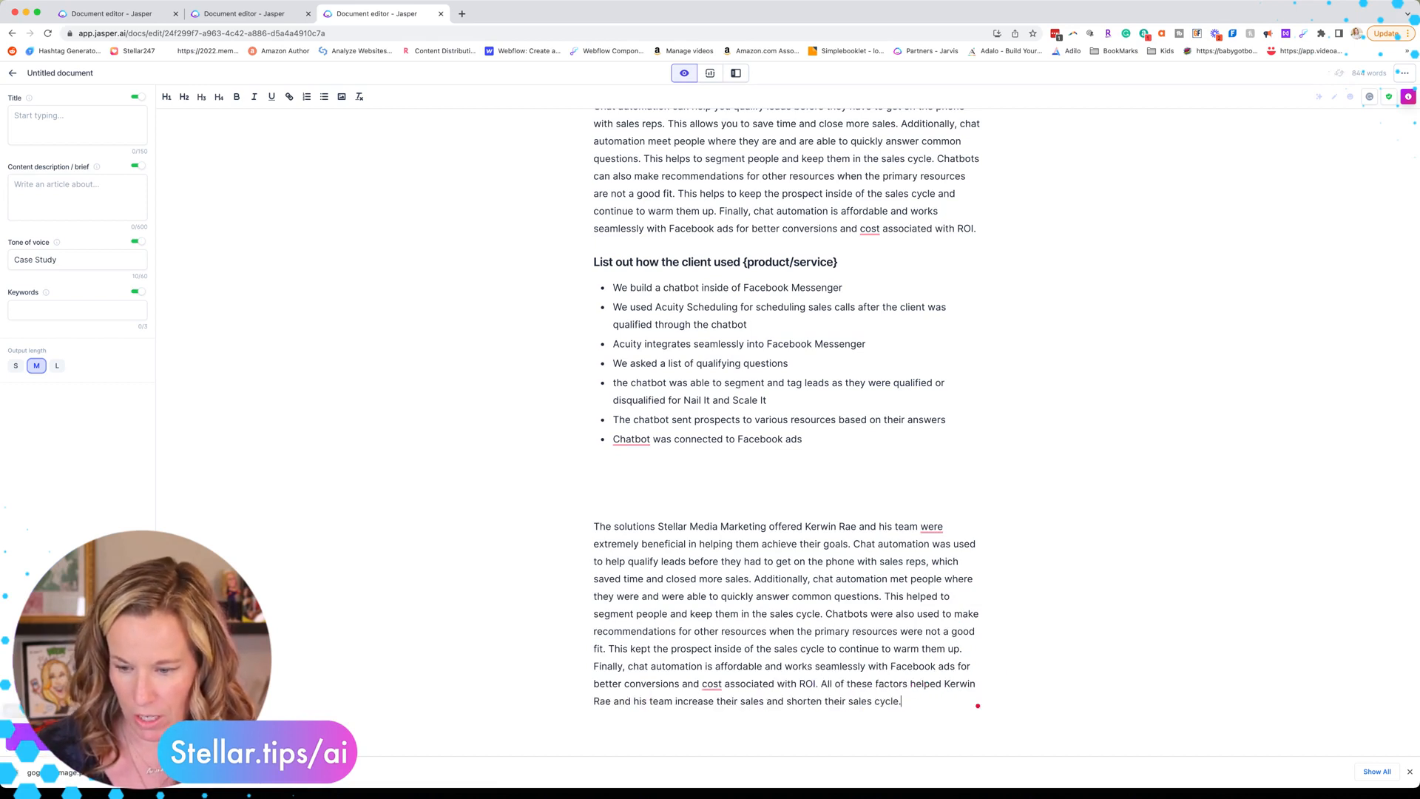
click(120, 21)
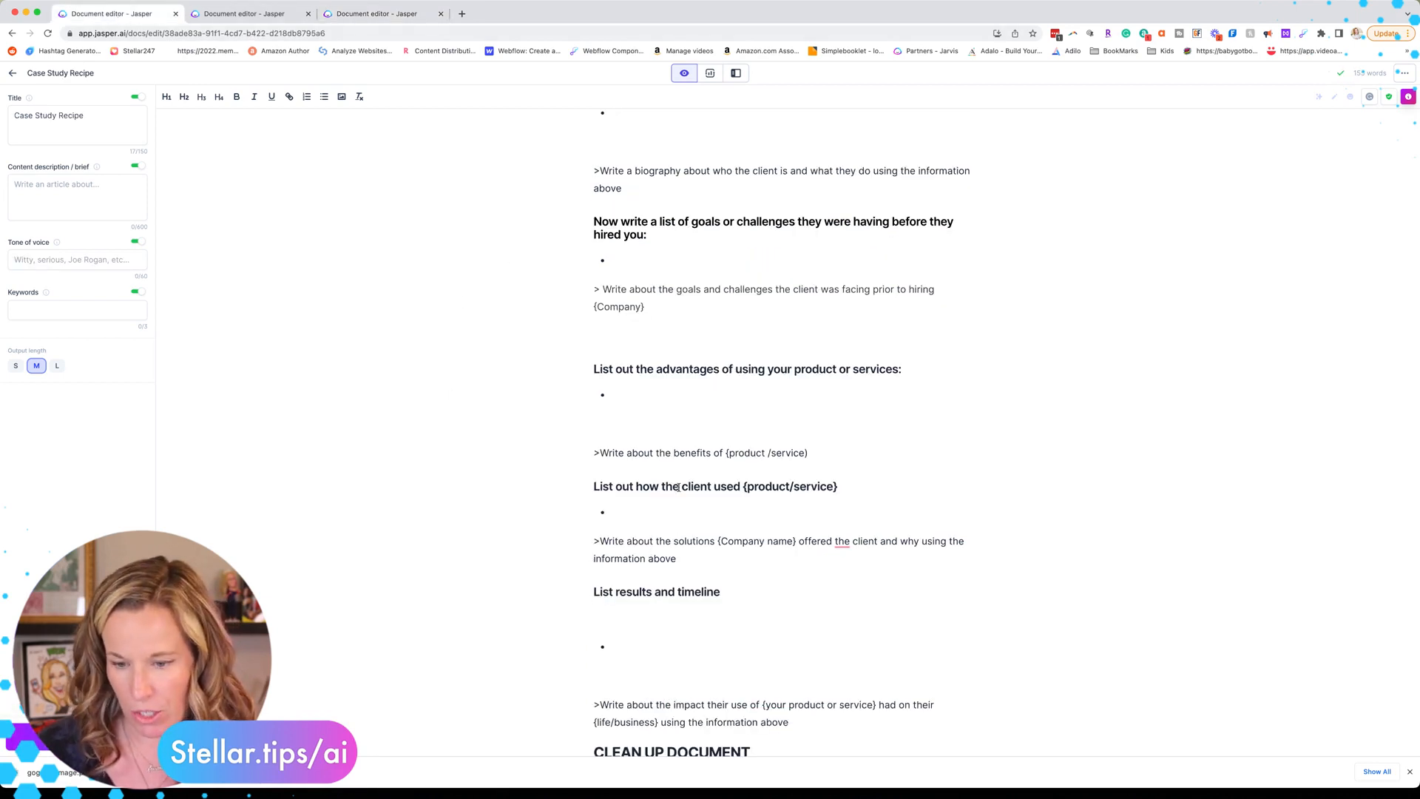
scroll(678, 488, down, 3)
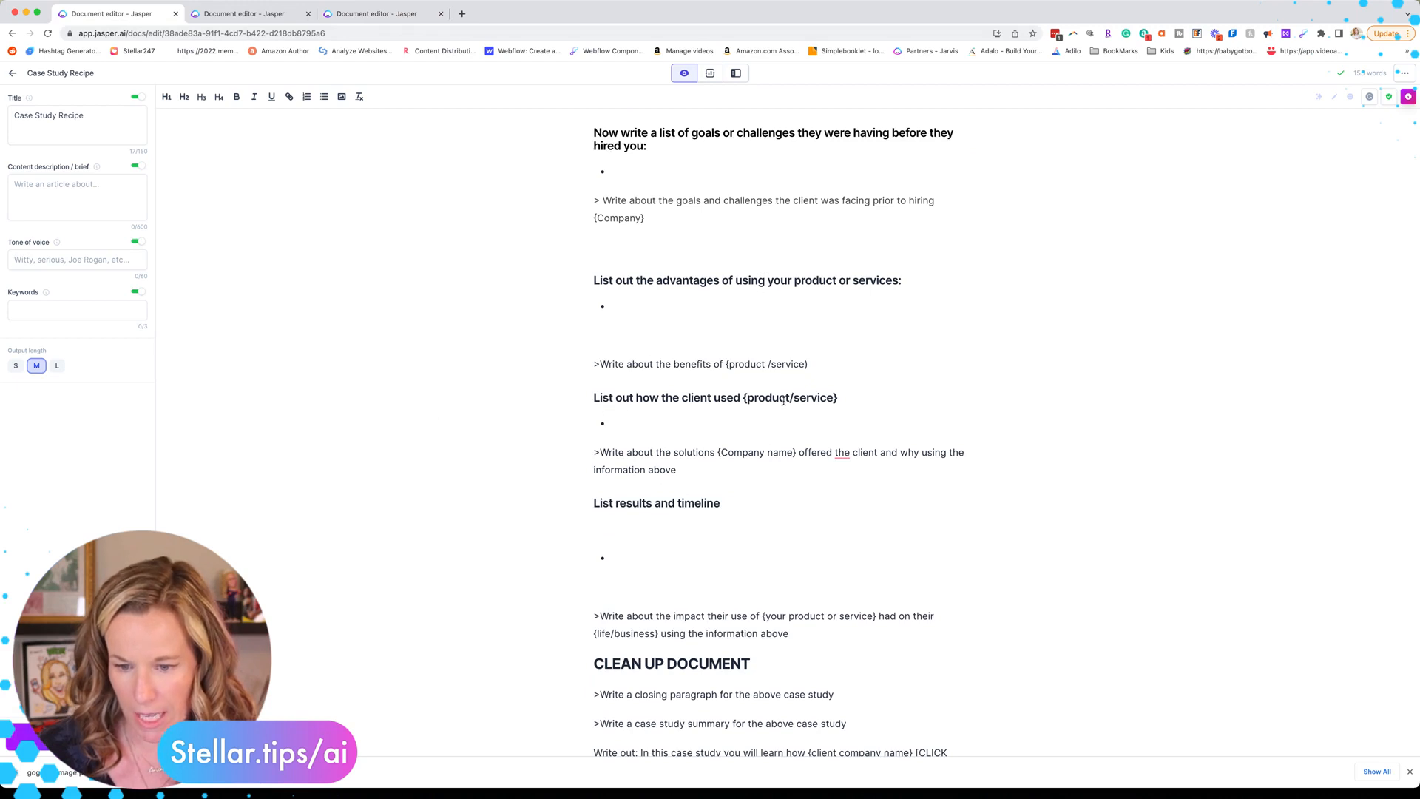
scroll(671, 510, down, 4)
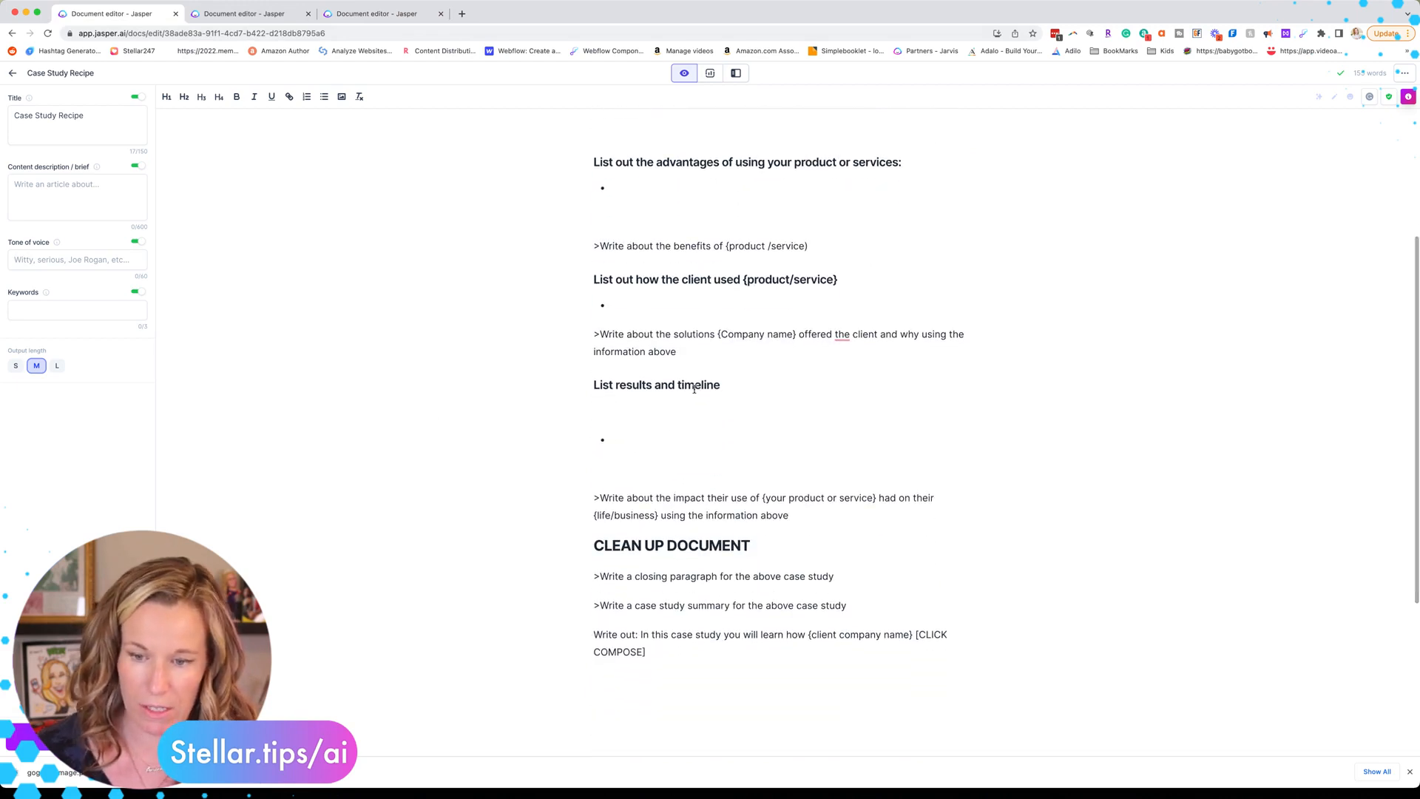
click(228, 15)
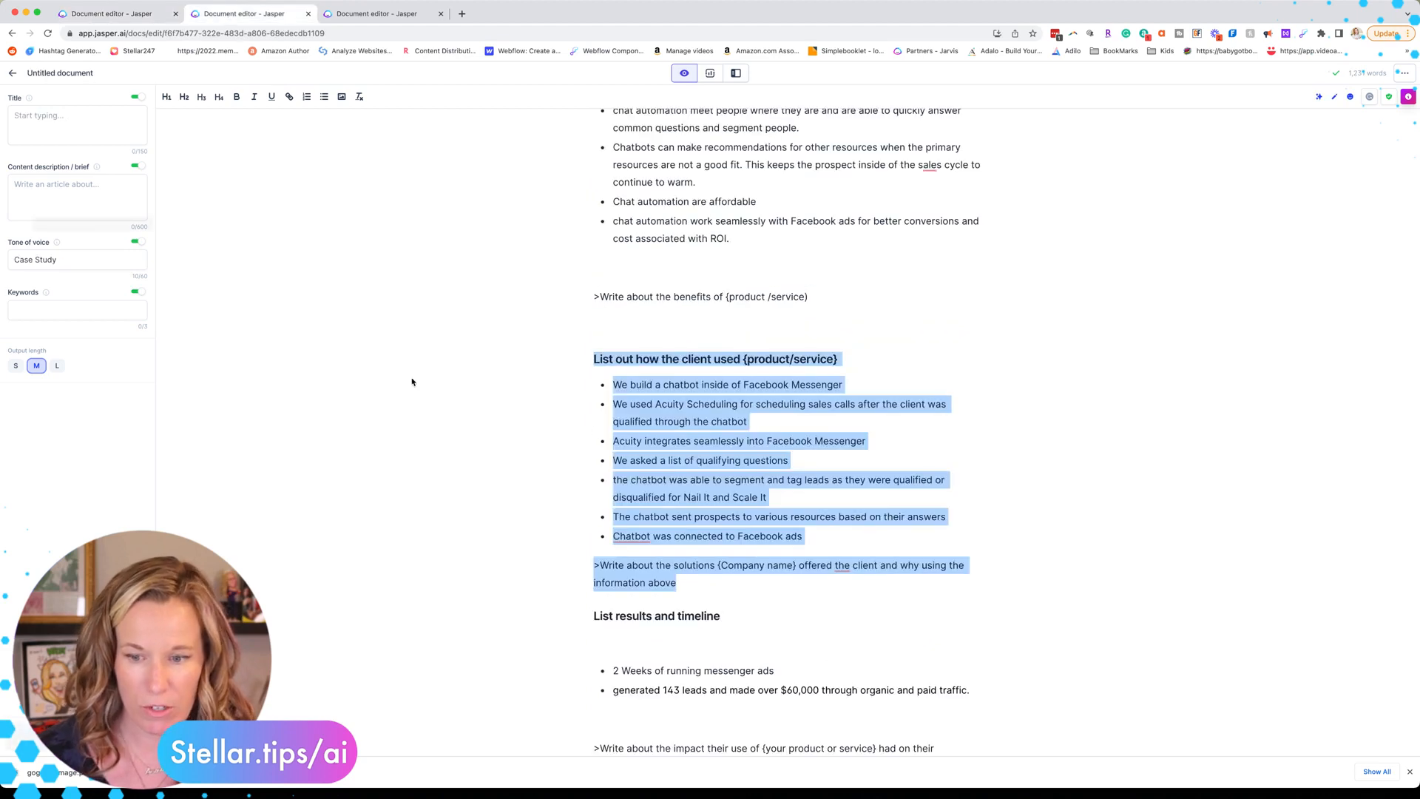
Step: Copy the results heading, timeline bullets and impact prompt into the main case study draft
scroll(590, 426, down, 2)
scroll(589, 426, down, 2)
drag(593, 465, 835, 633)
key(ctrl+c)
scroll(837, 635, down, 1)
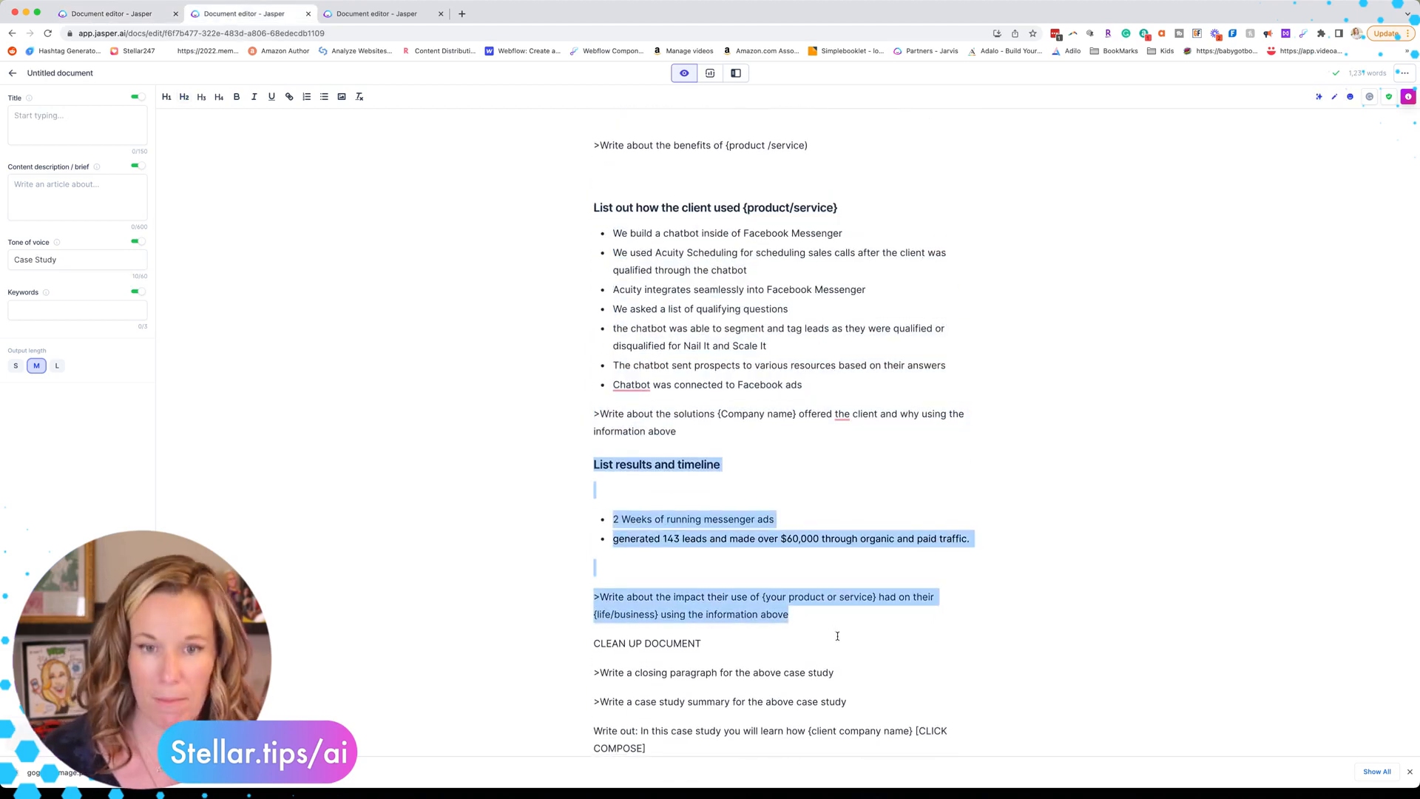
key(ctrl+Tab)
key(ctrl+v)
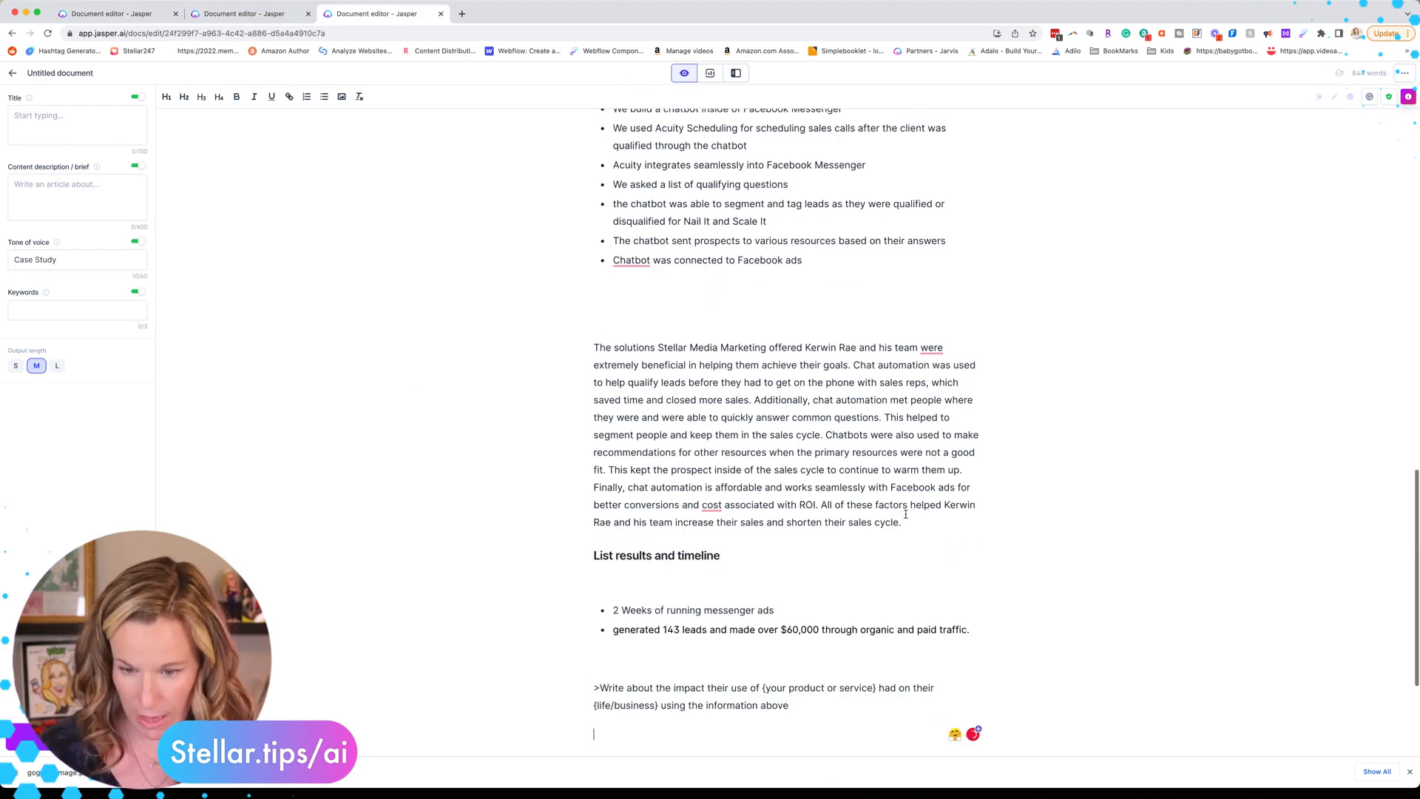
scroll(825, 592, down, 2)
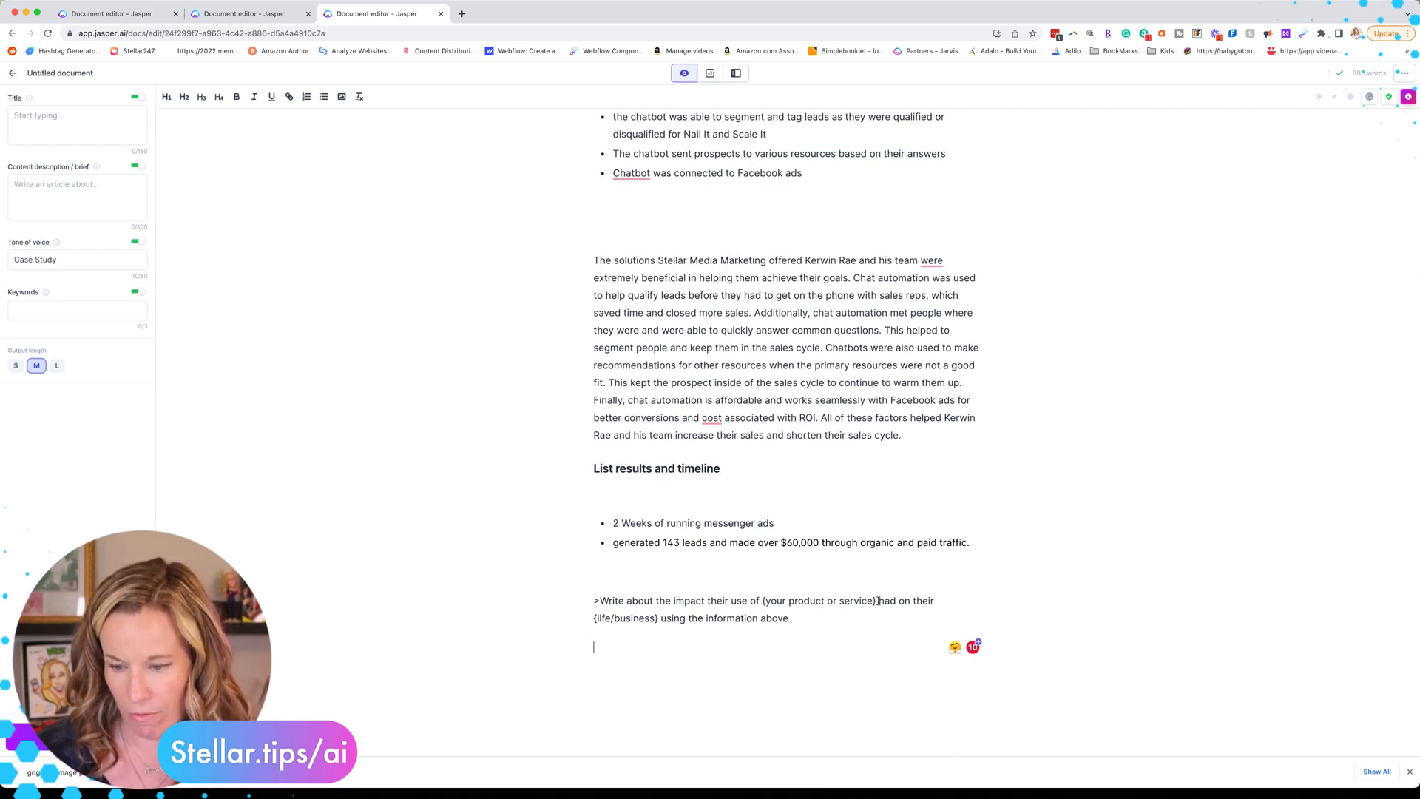
Step: Fill the impact prompt with 'chat automation' and 'business' and generate the impact paragraph
drag(878, 600, 761, 602)
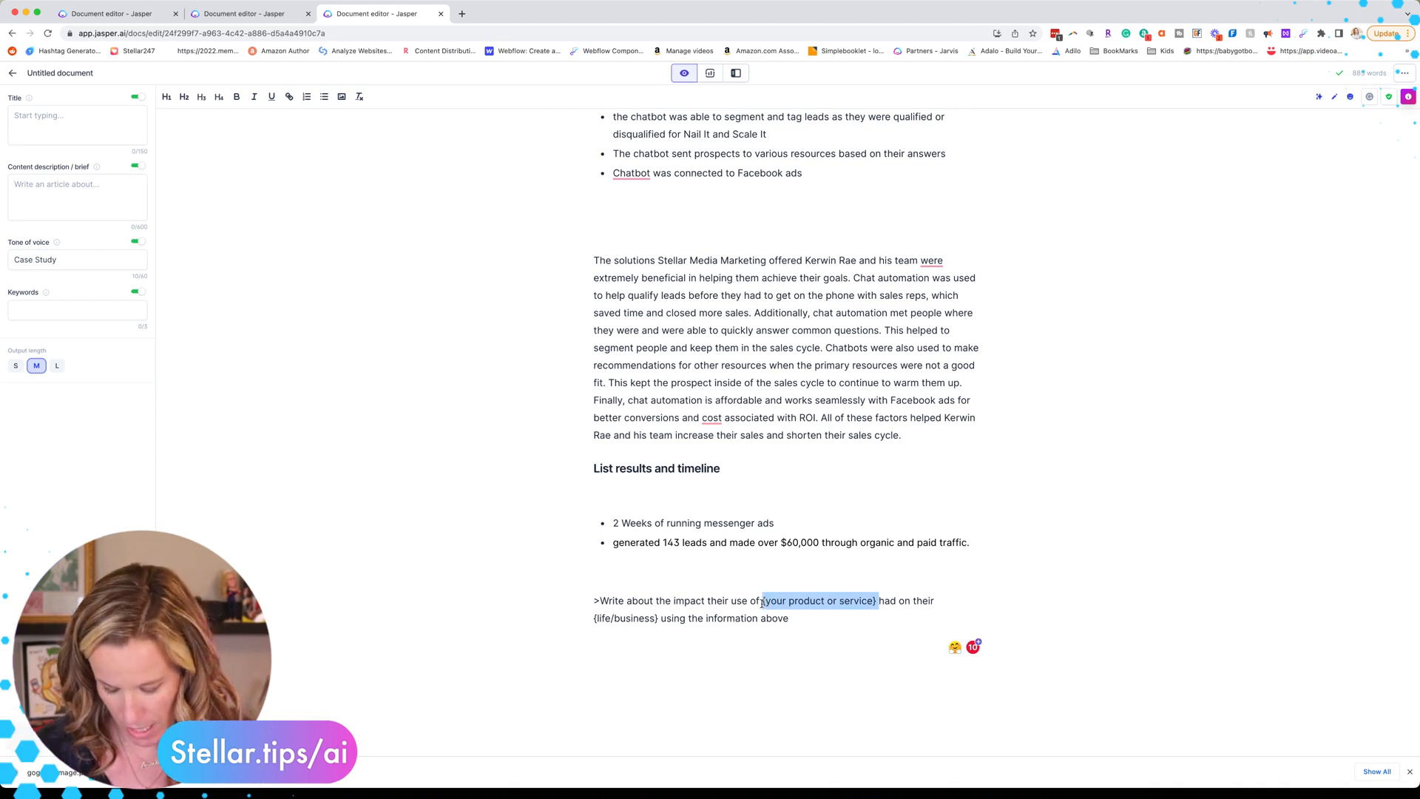
text(chat automation)
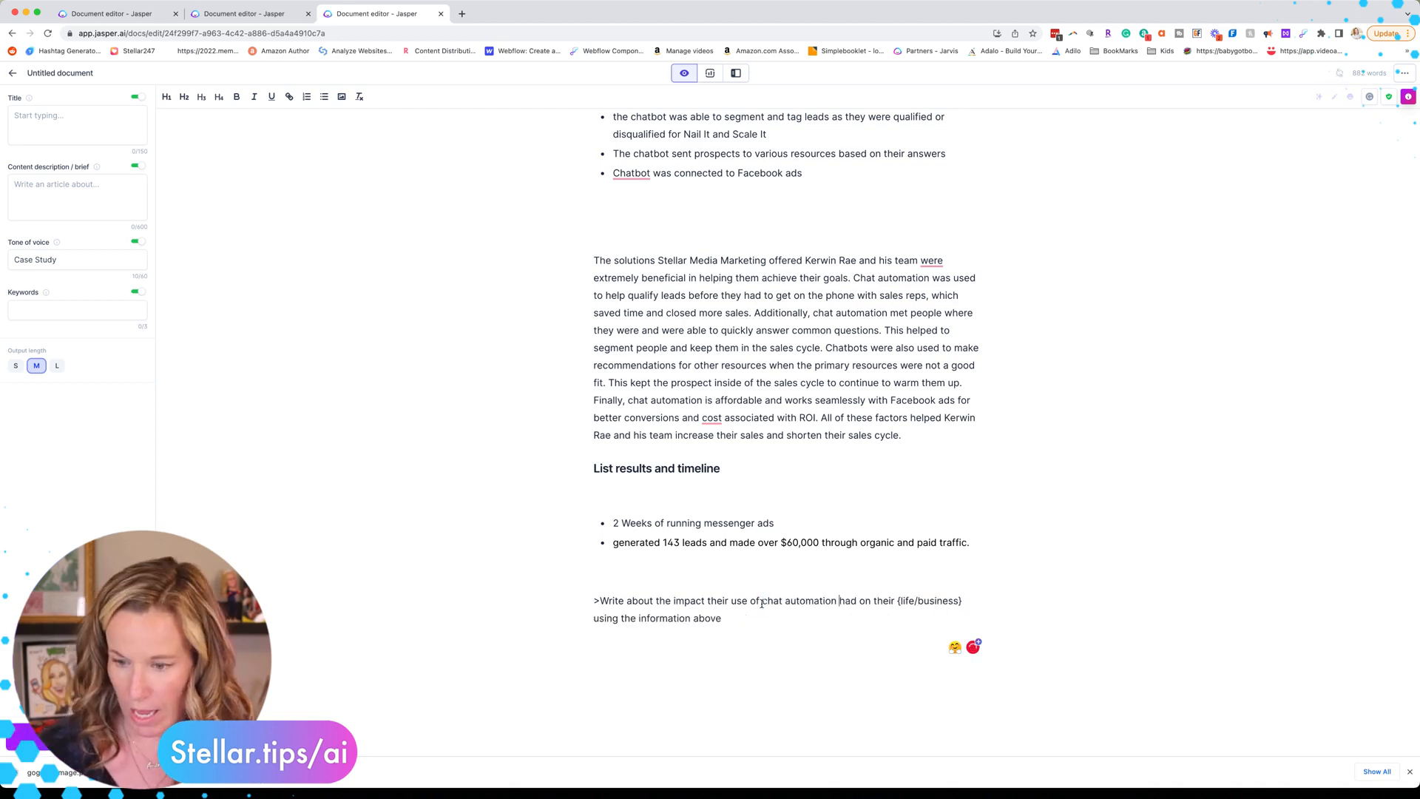
drag(960, 600, 897, 600)
text(business)
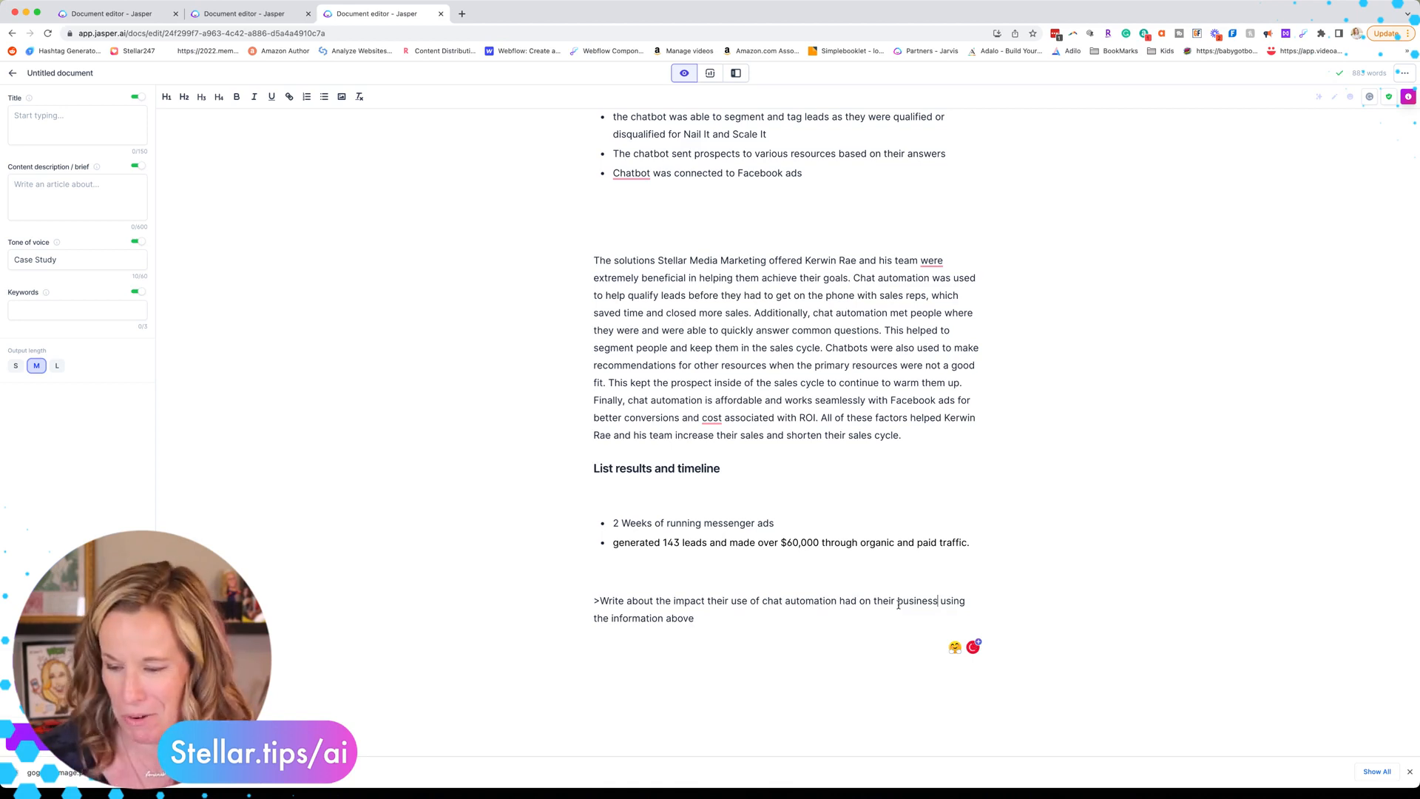
key(super+Return)
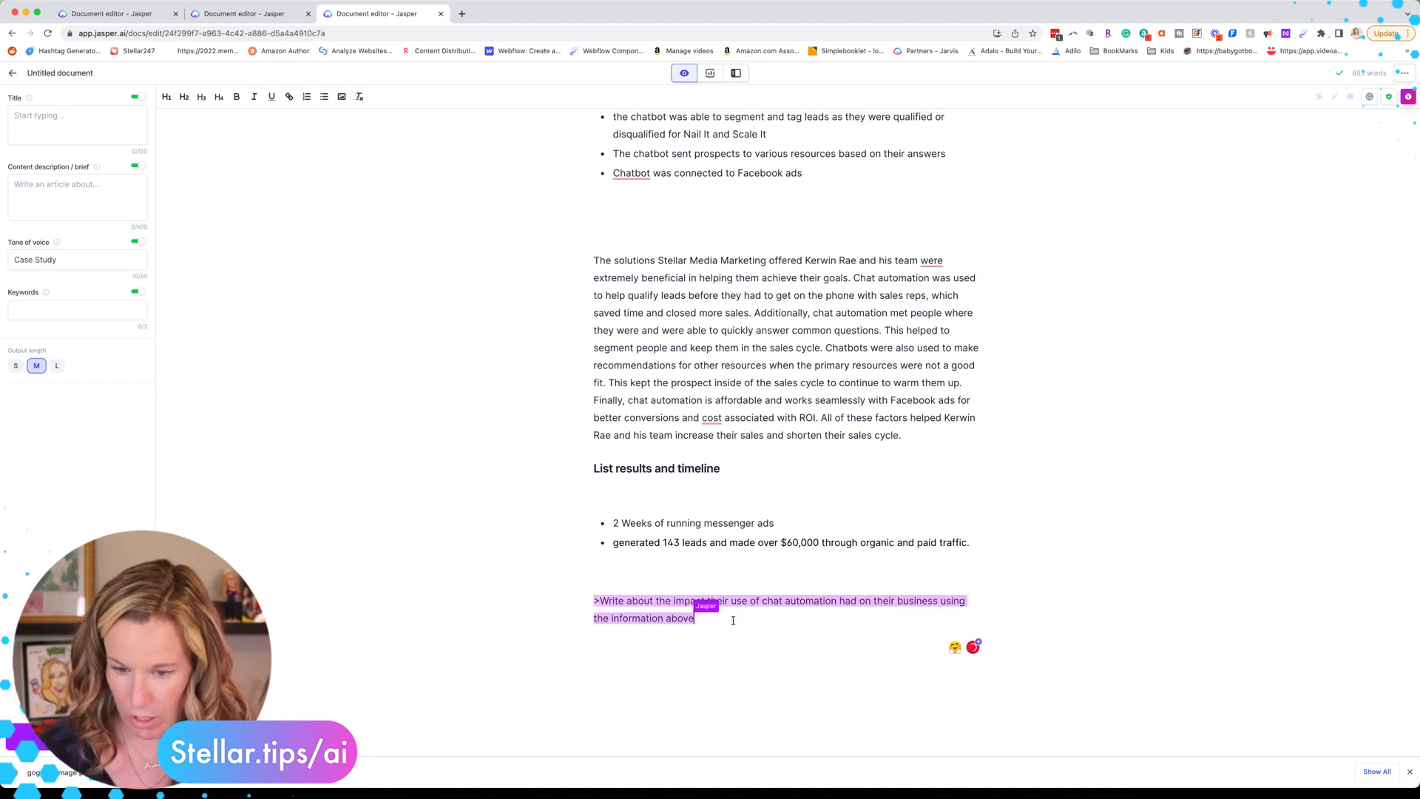
double_click(711, 582)
click(710, 587)
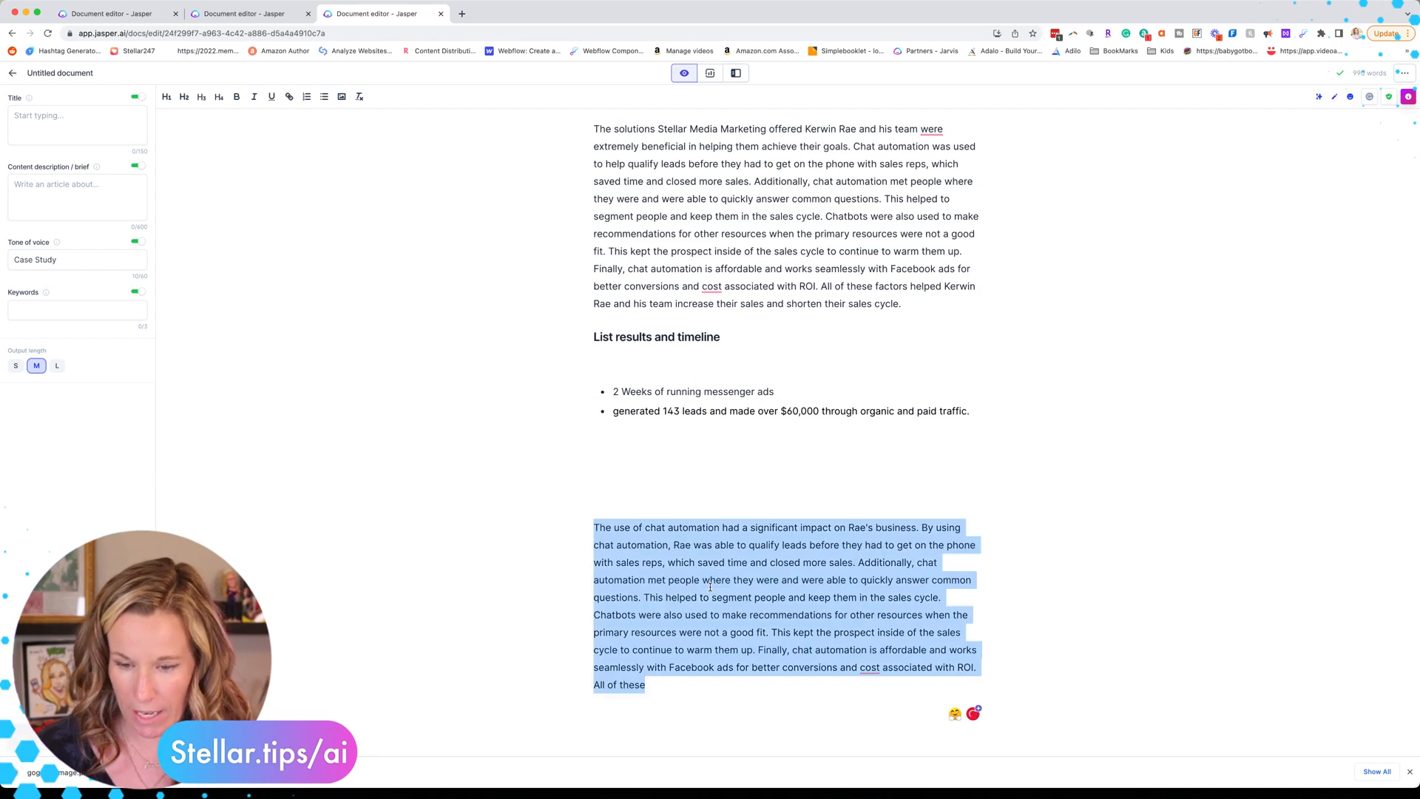
Step: Delete the generated impact paragraph and add a *** divider line above the results heading
key(BackSpace)
scroll(710, 589, up, 2)
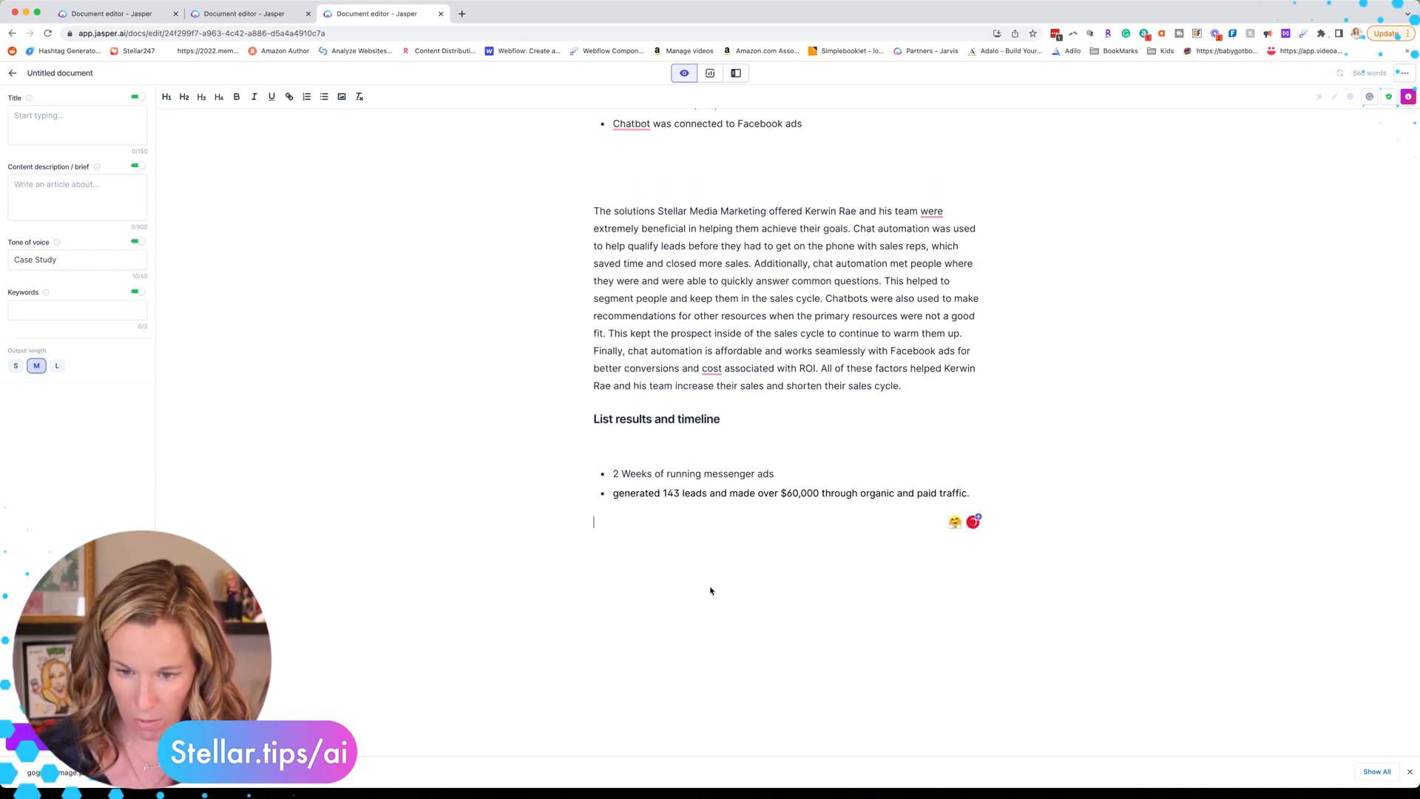
click(649, 442)
key(BackSpace)
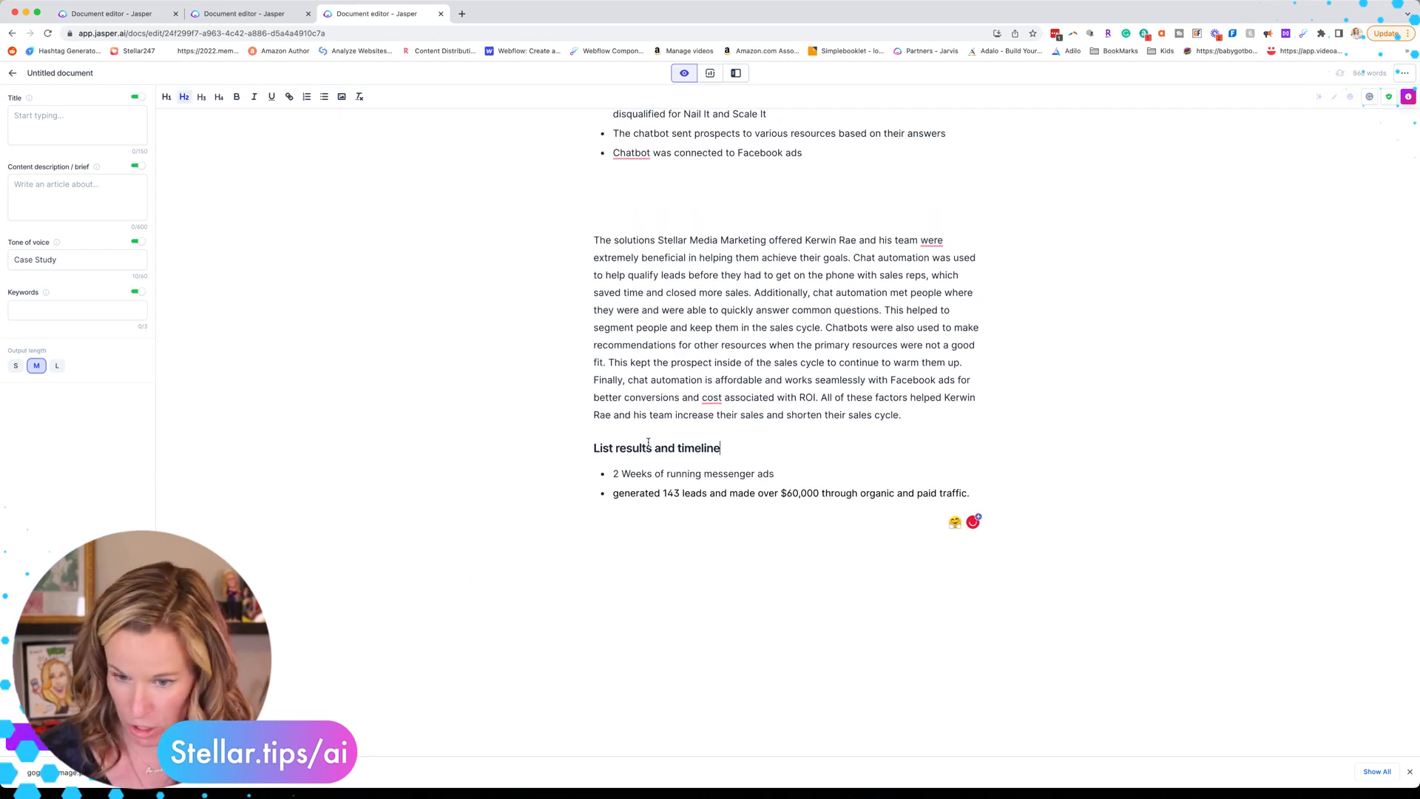
click(593, 449)
key(Return)
click(625, 416)
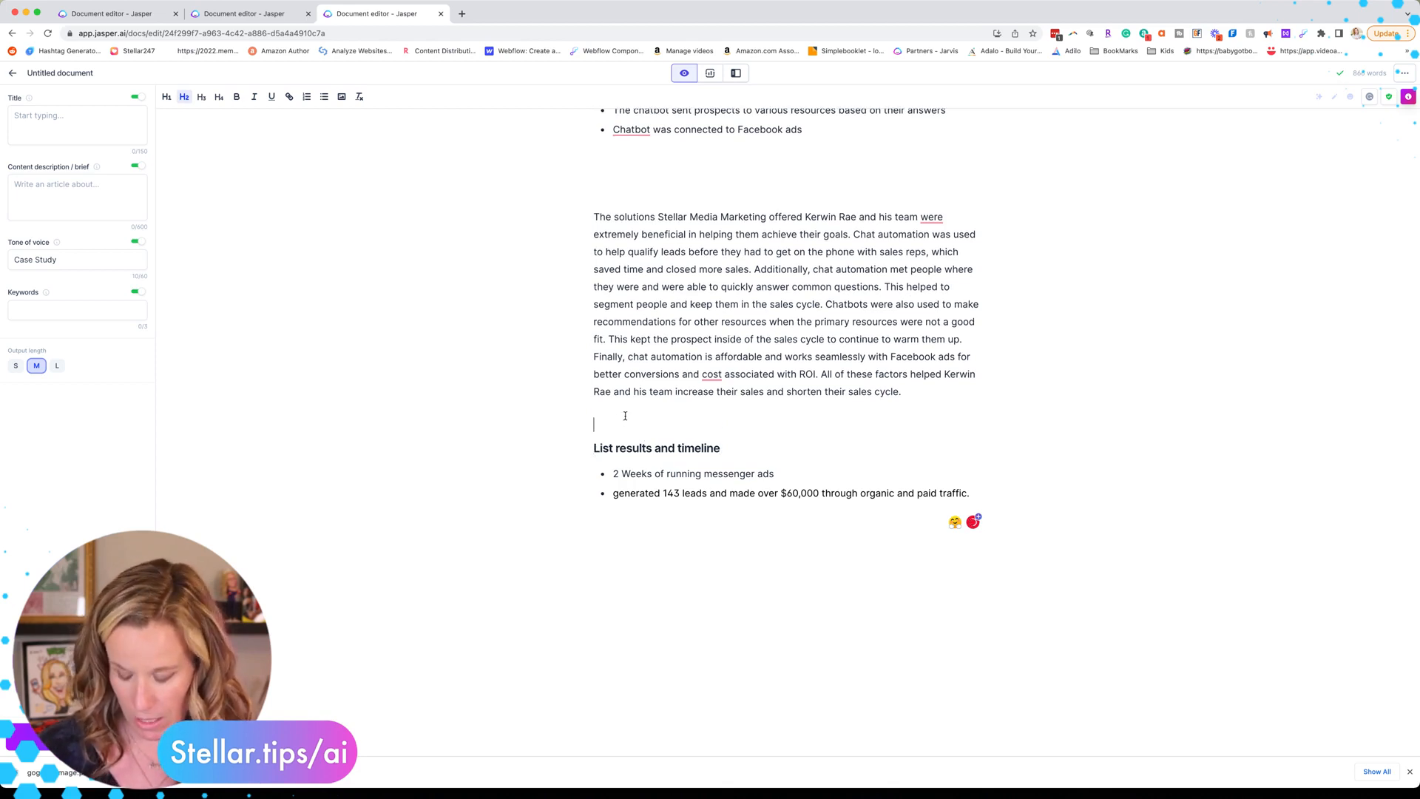
text(***)
Step: Re-paste the results section and reword the impact prompt to name the client, Stellar Media Marketing and chat marketing
drag(625, 416, 646, 515)
key(BackSpace)
key(ctrl+v)
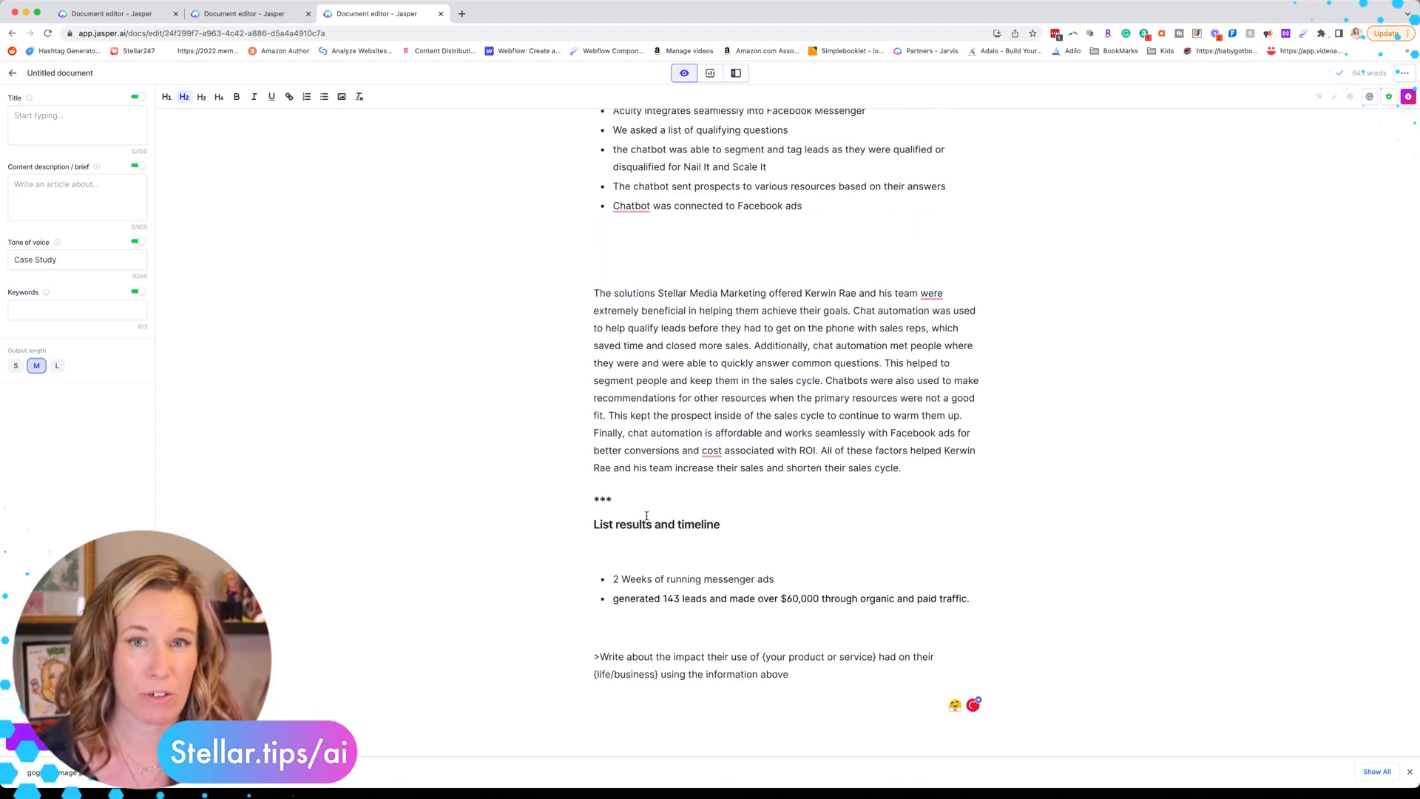
click(614, 547)
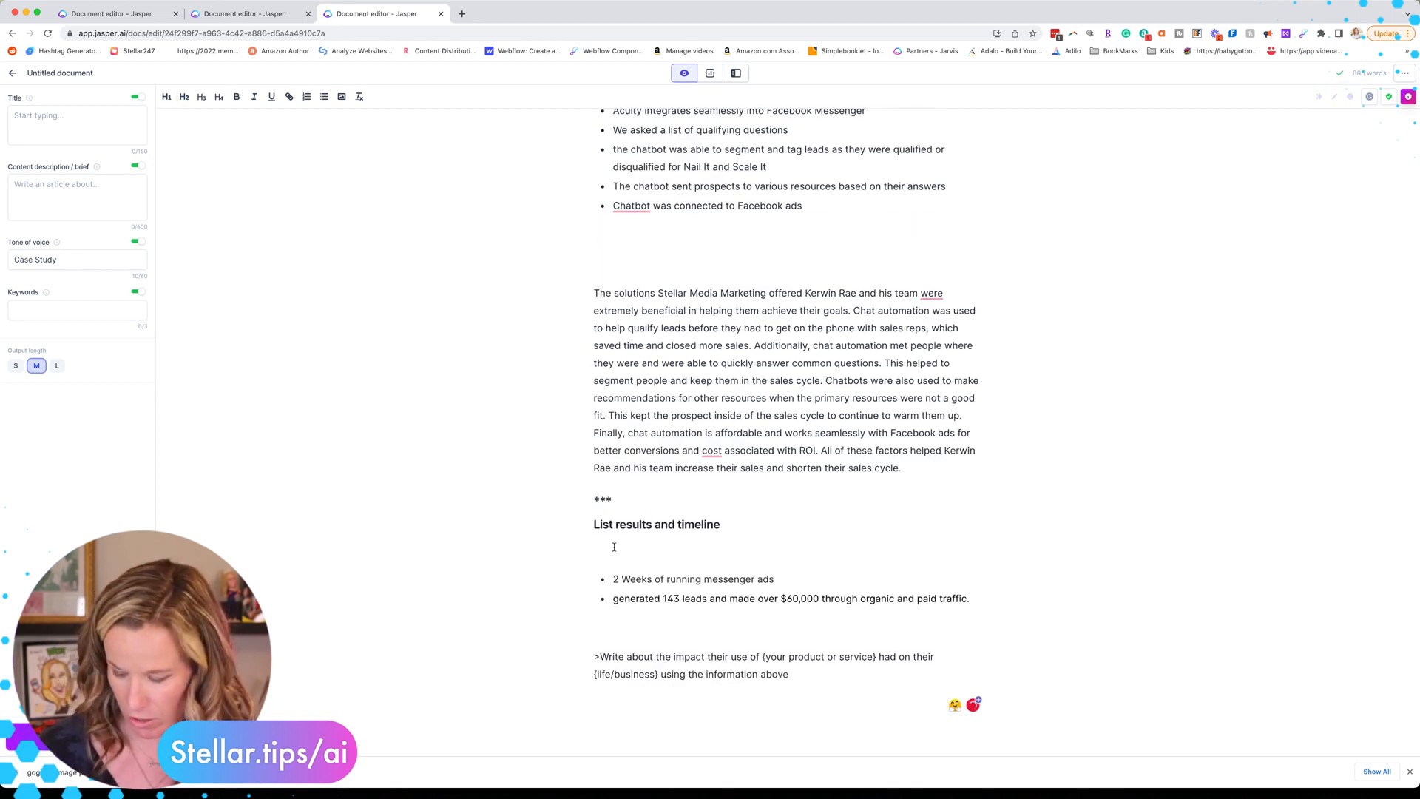
key(BackSpace)
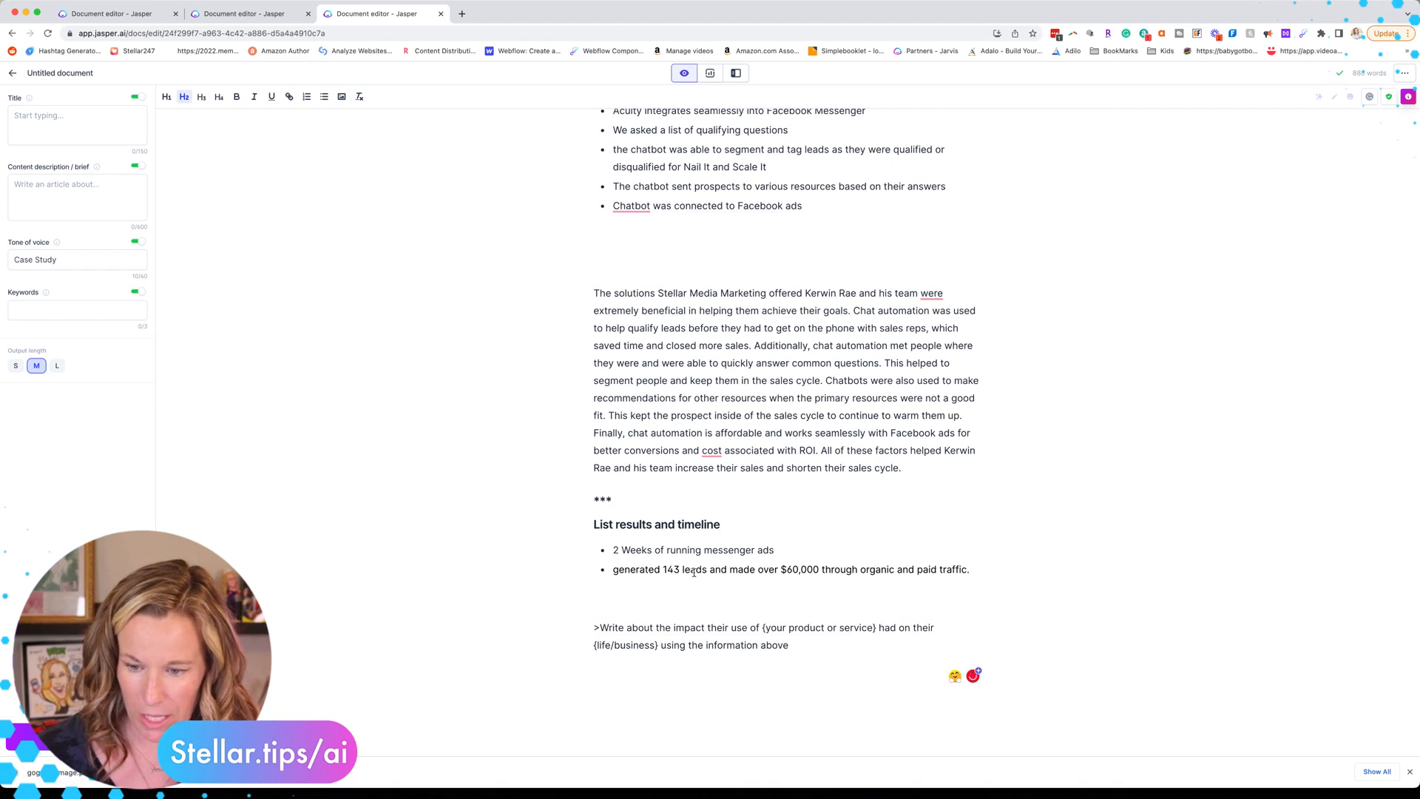
text(chat marketing had on their )
text(business)
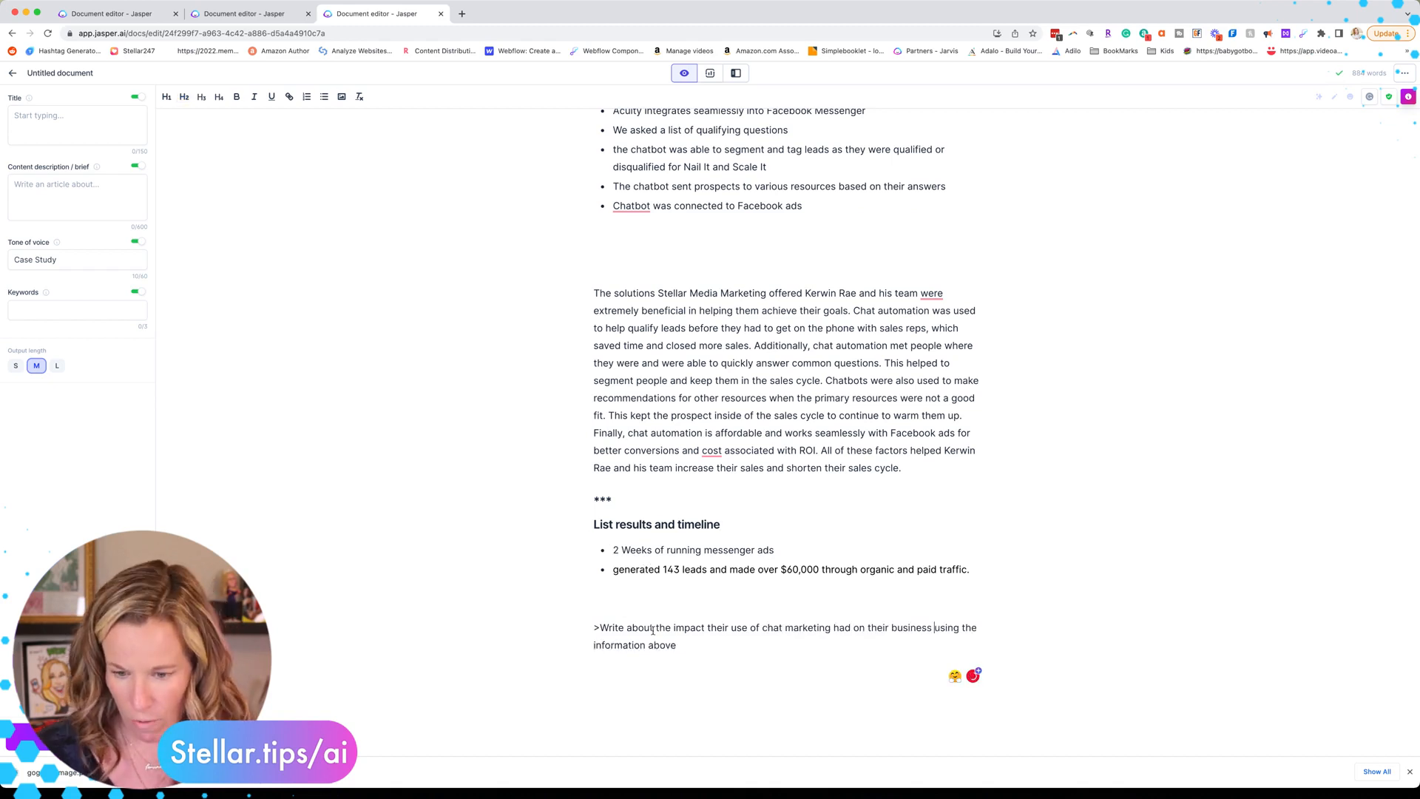
double_click(712, 627)
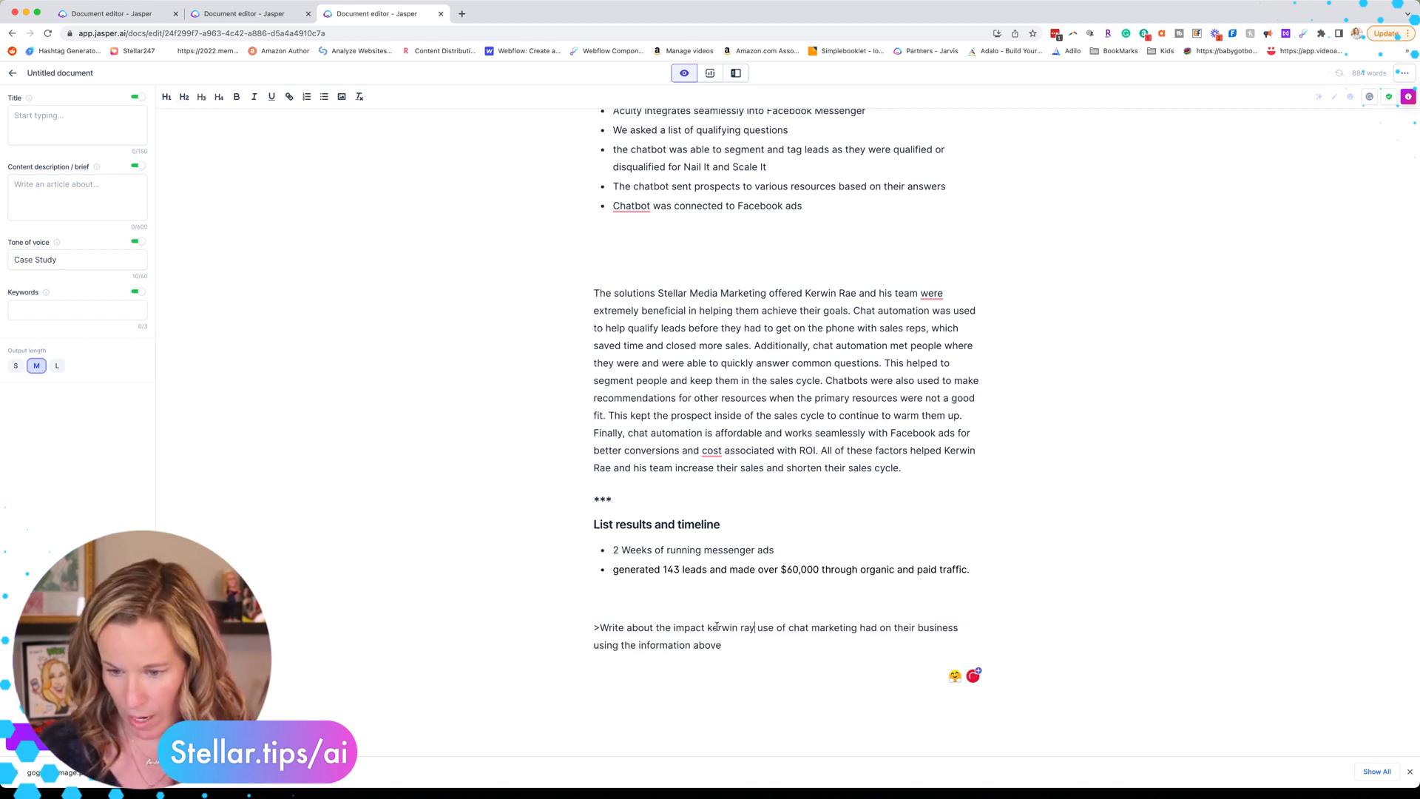
text( say becau)
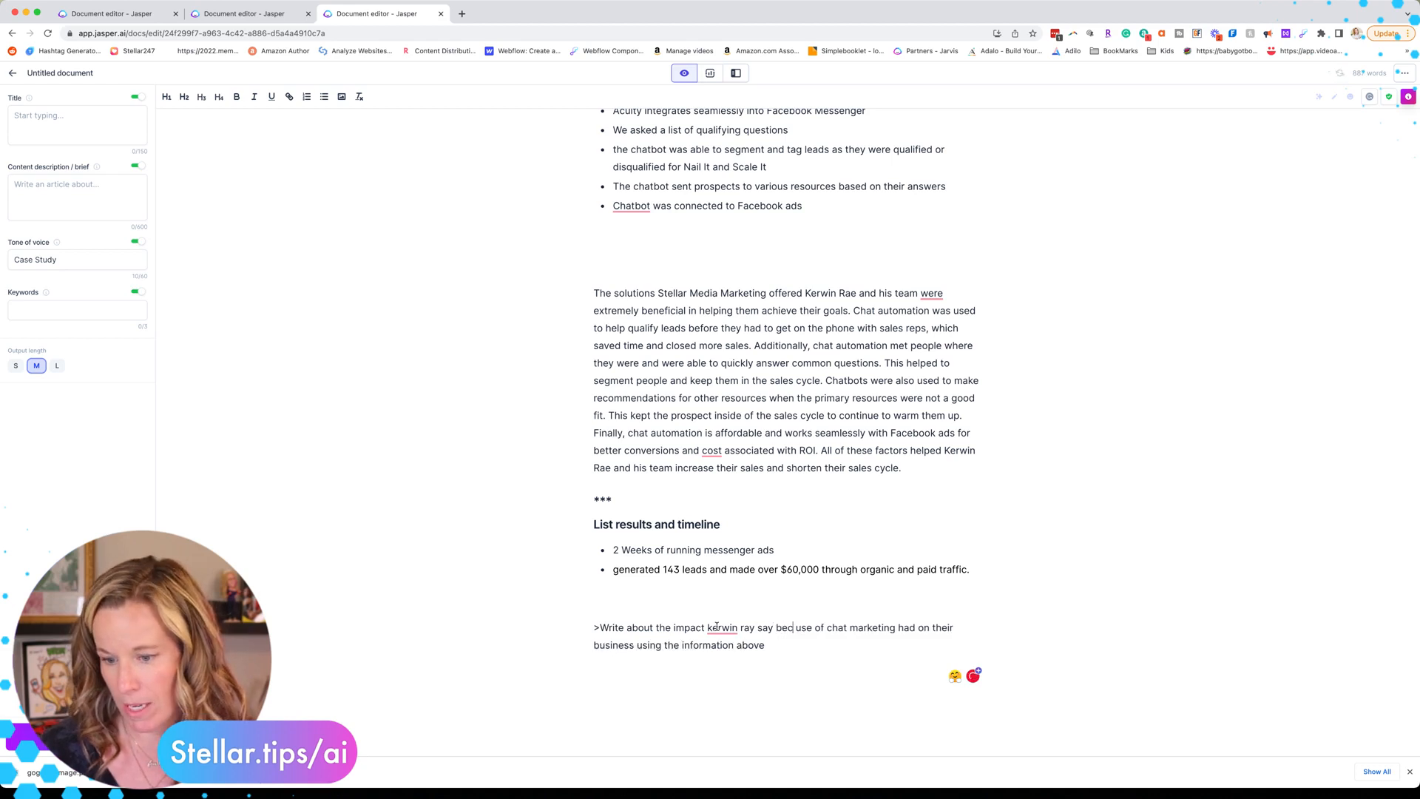
text(se of Stellar)
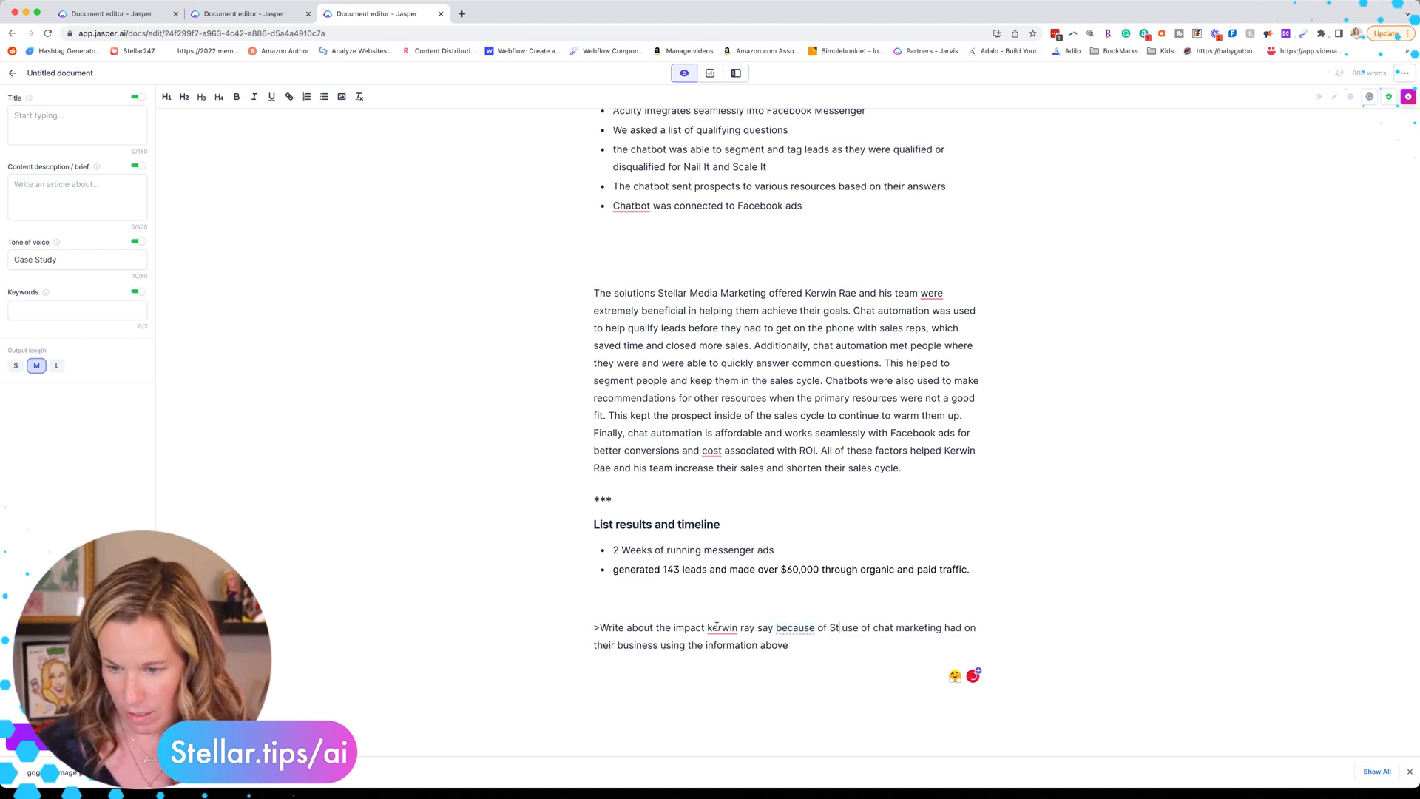
text( Media Marketing an)
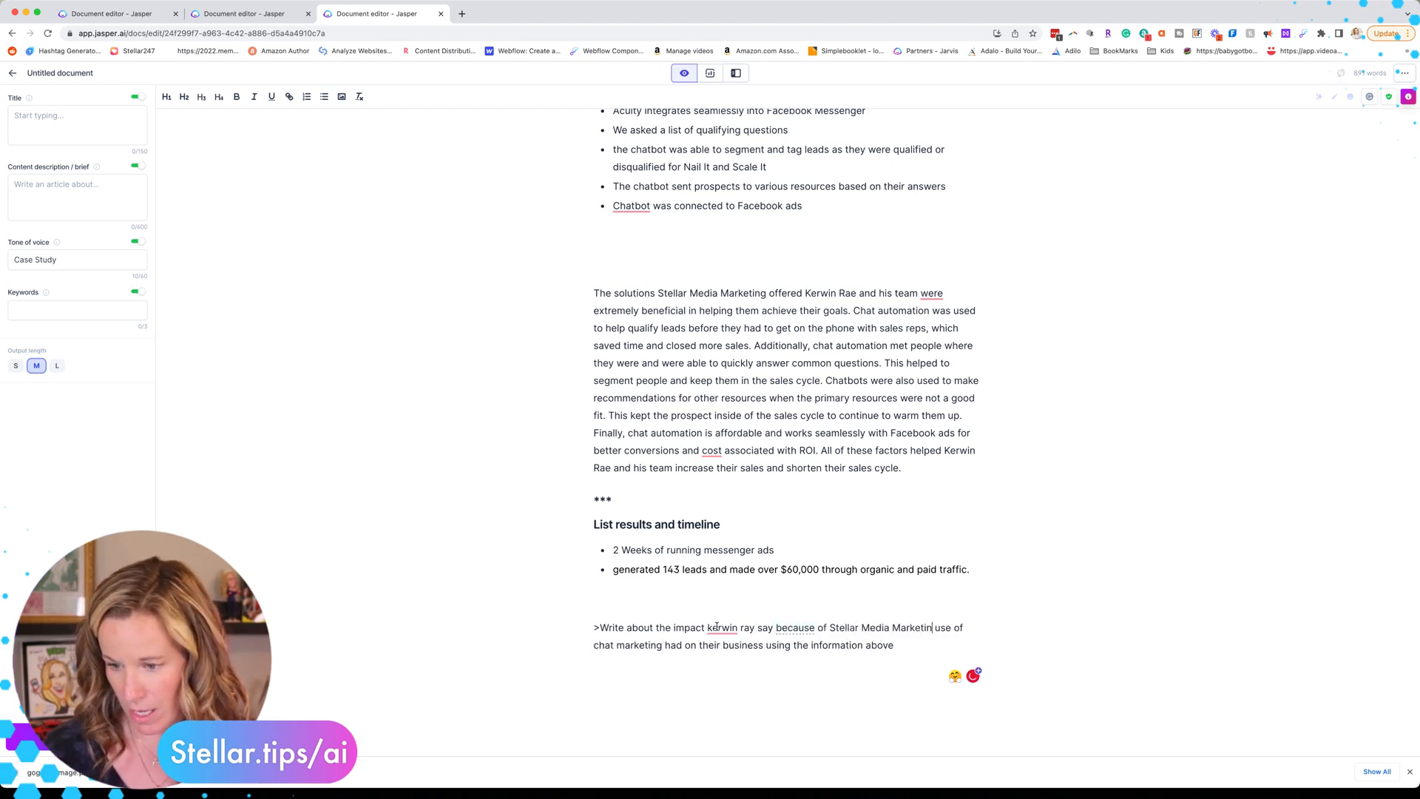
text(d the)
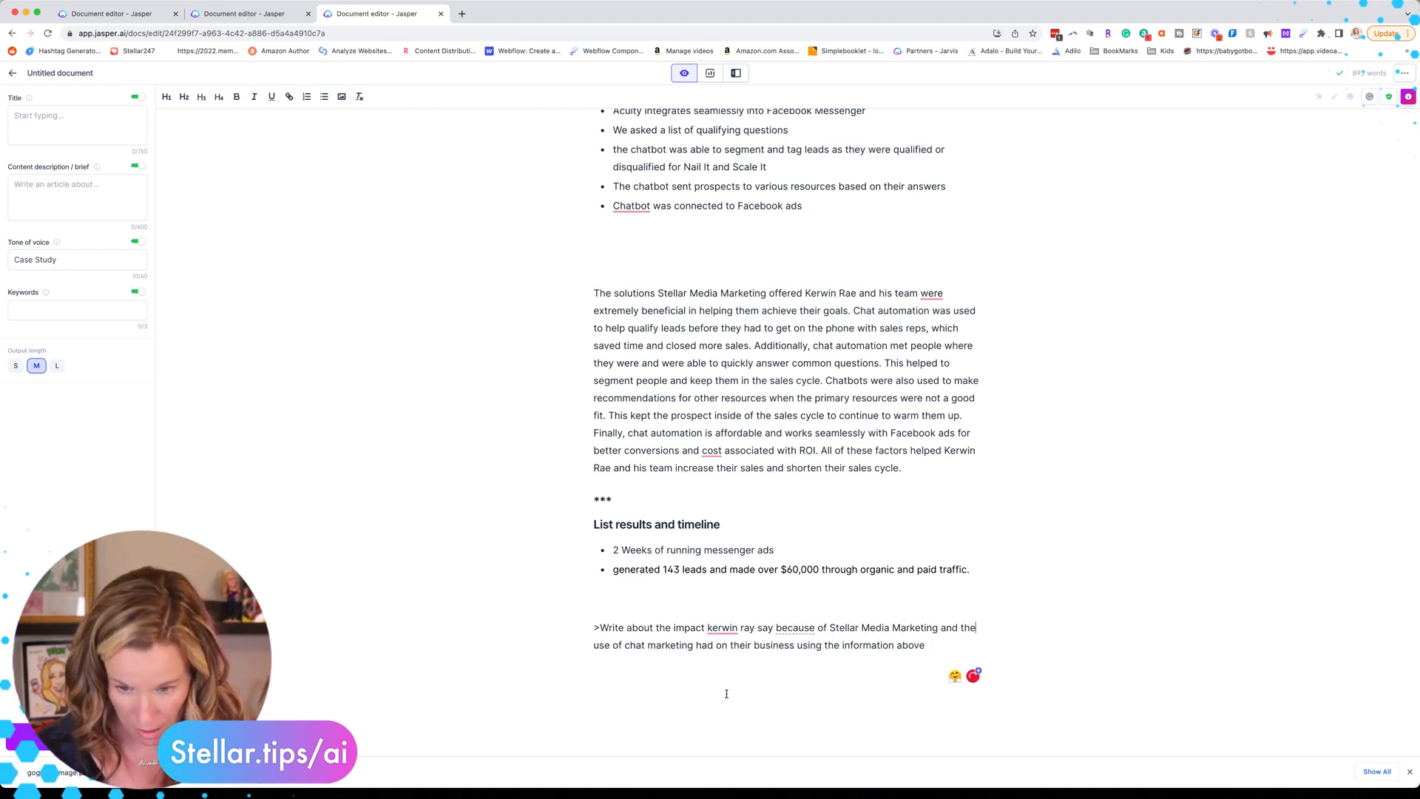
click(950, 644)
triple_click(951, 644)
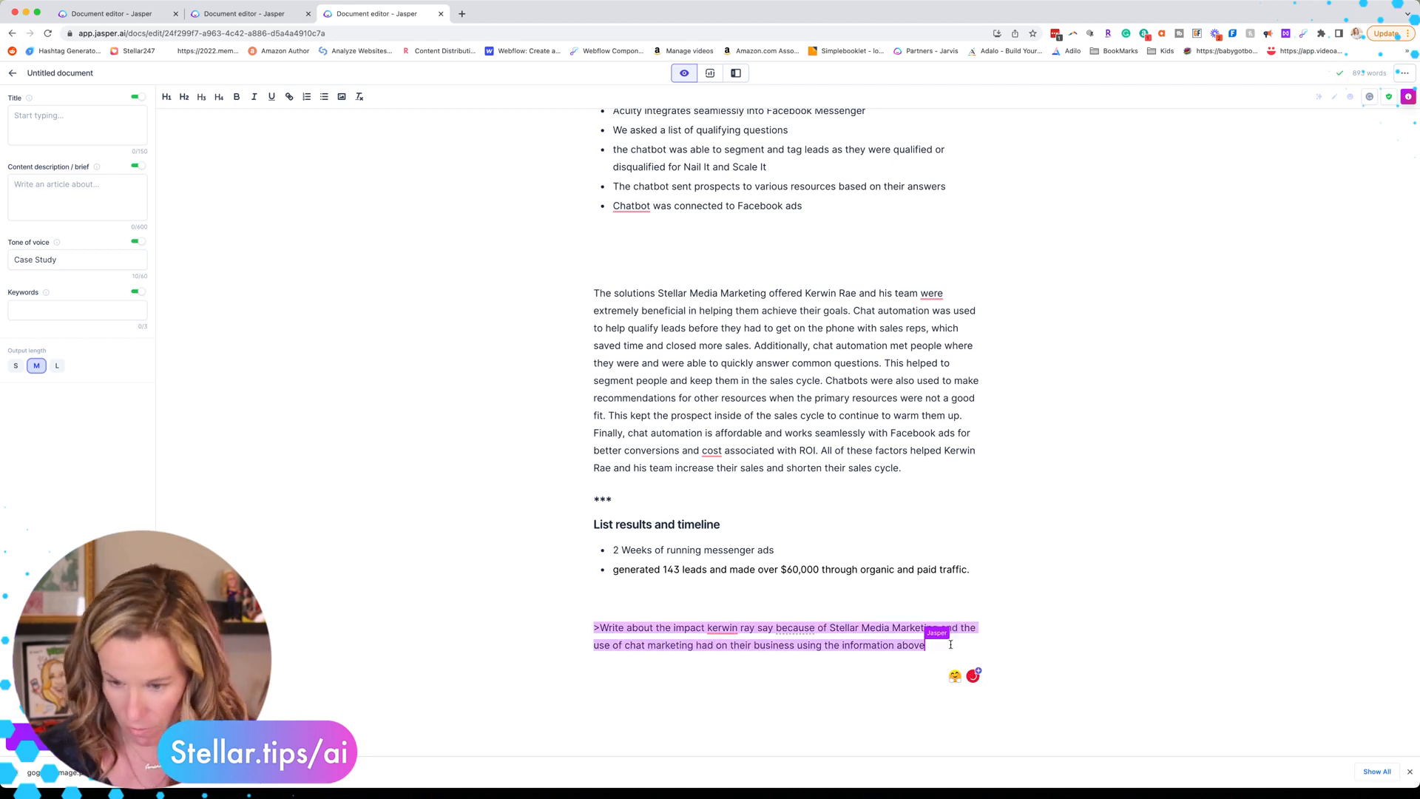
Step: Generate the impact paragraph, then cut its two opening sentences and the trailing messenger ads paragraph
key(super+Return)
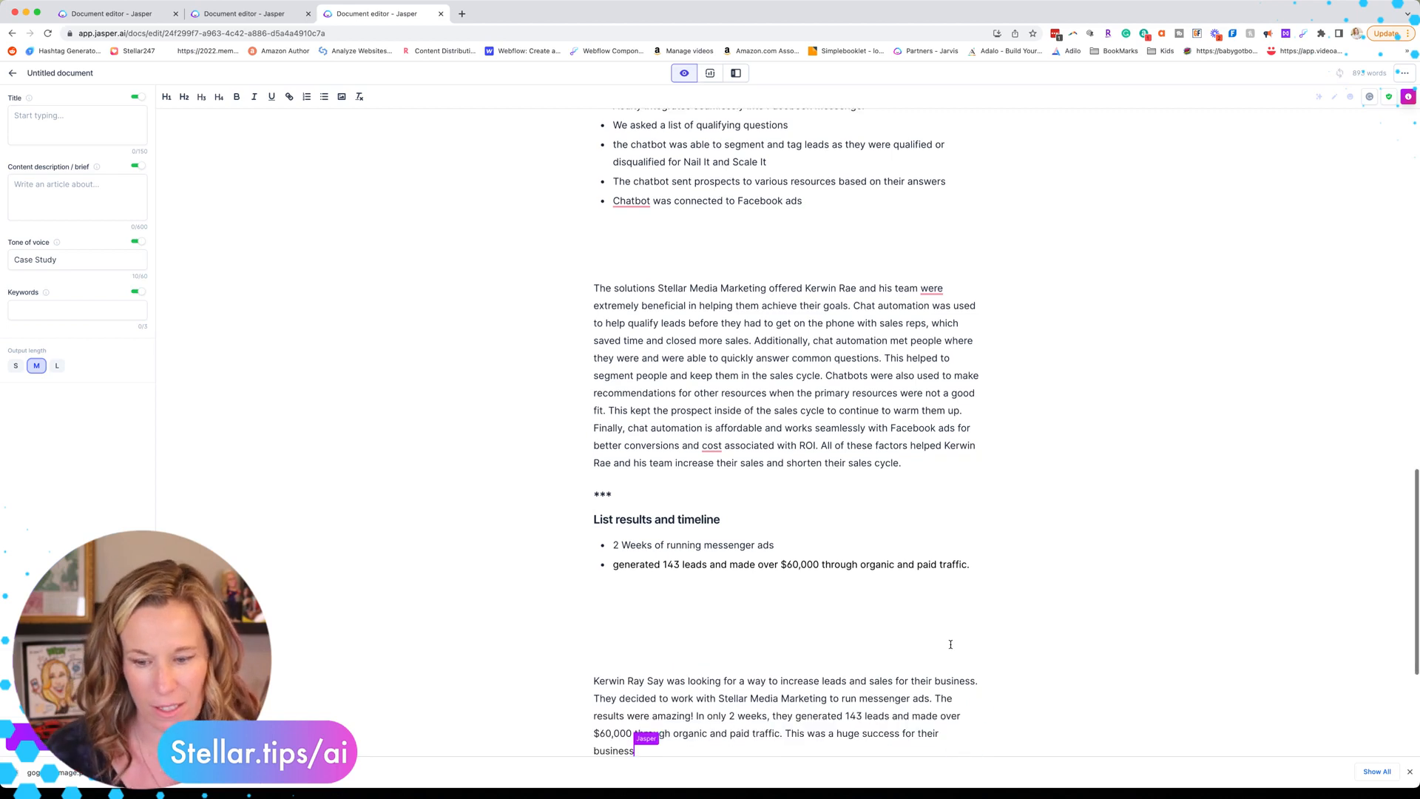
scroll(945, 644, down, 3)
drag(932, 598, 596, 580)
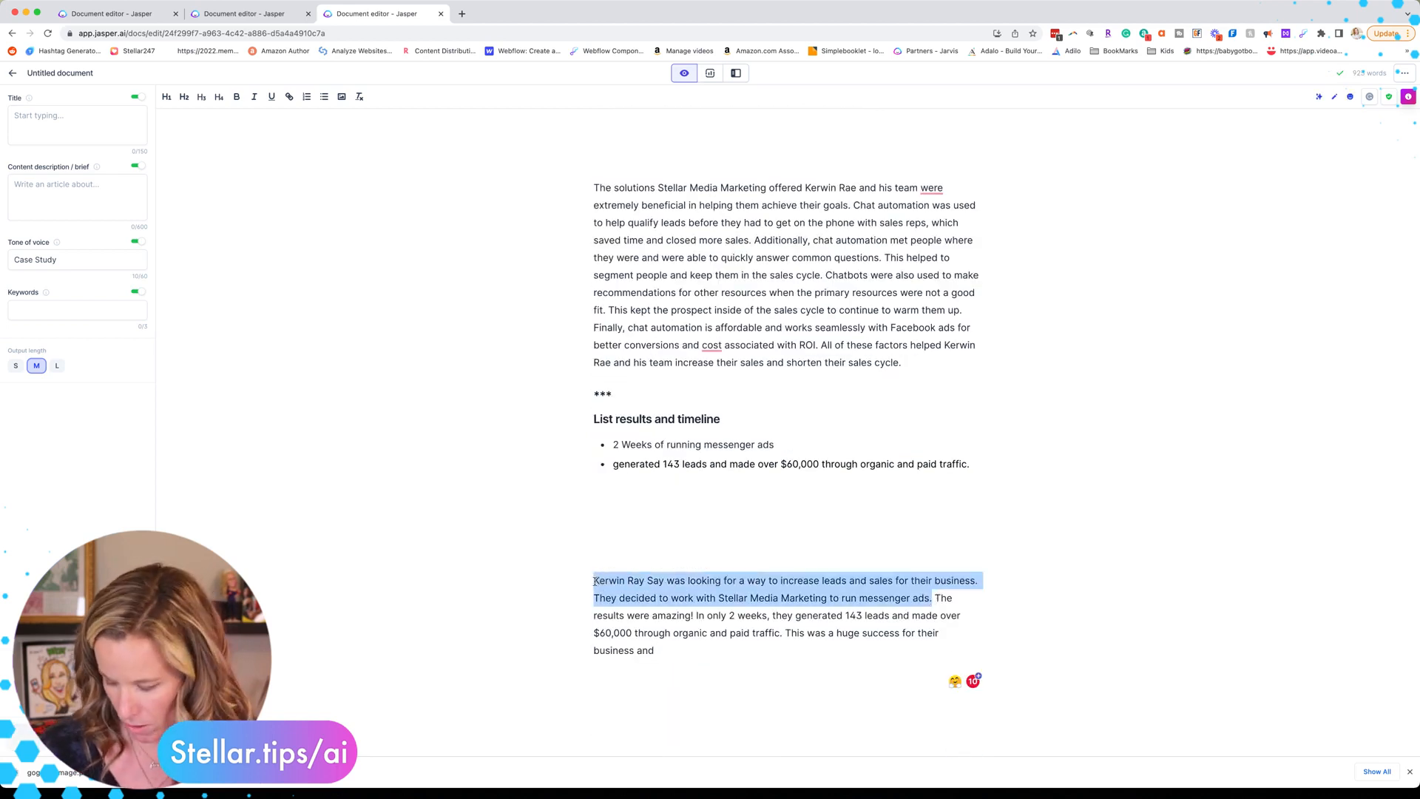
key(BackSpace)
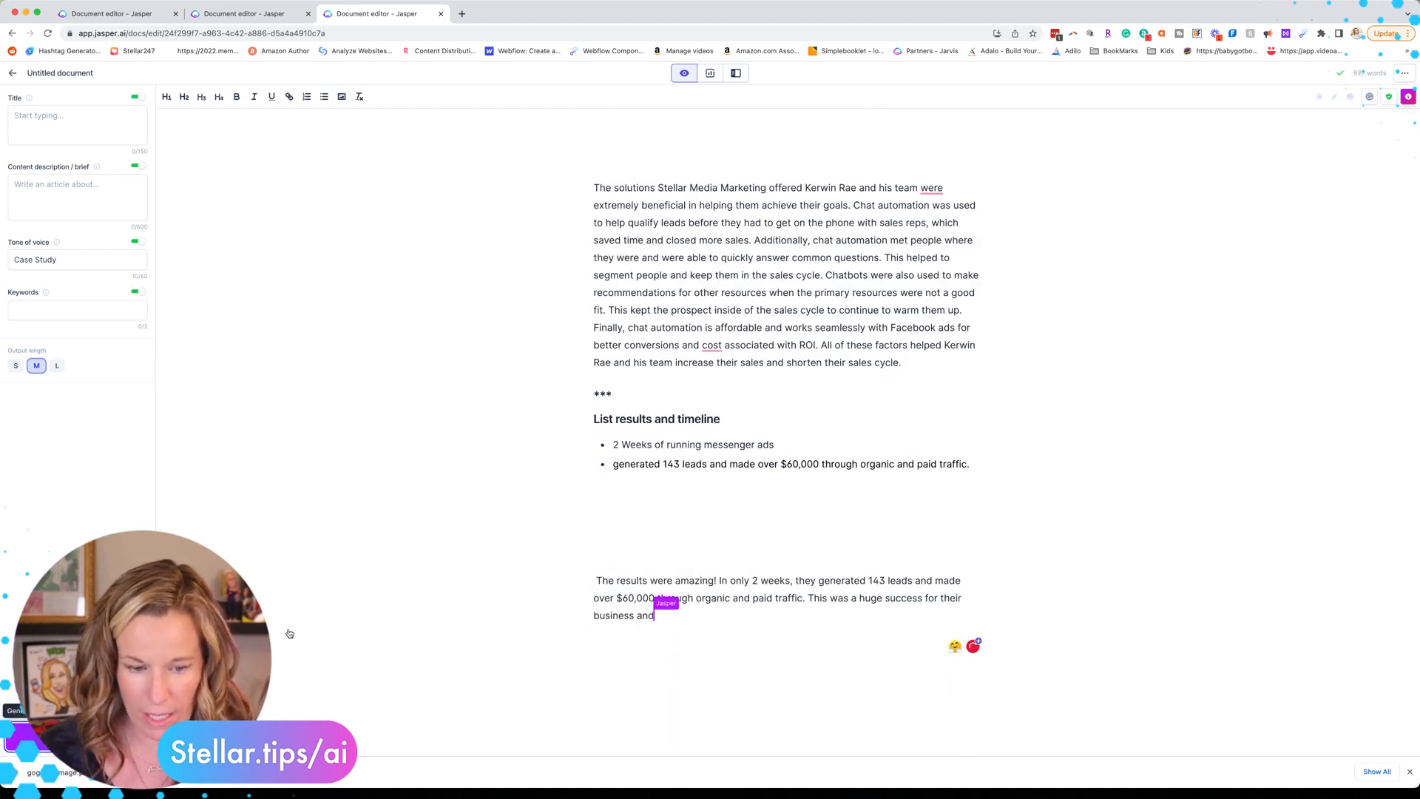
drag(775, 692, 595, 674)
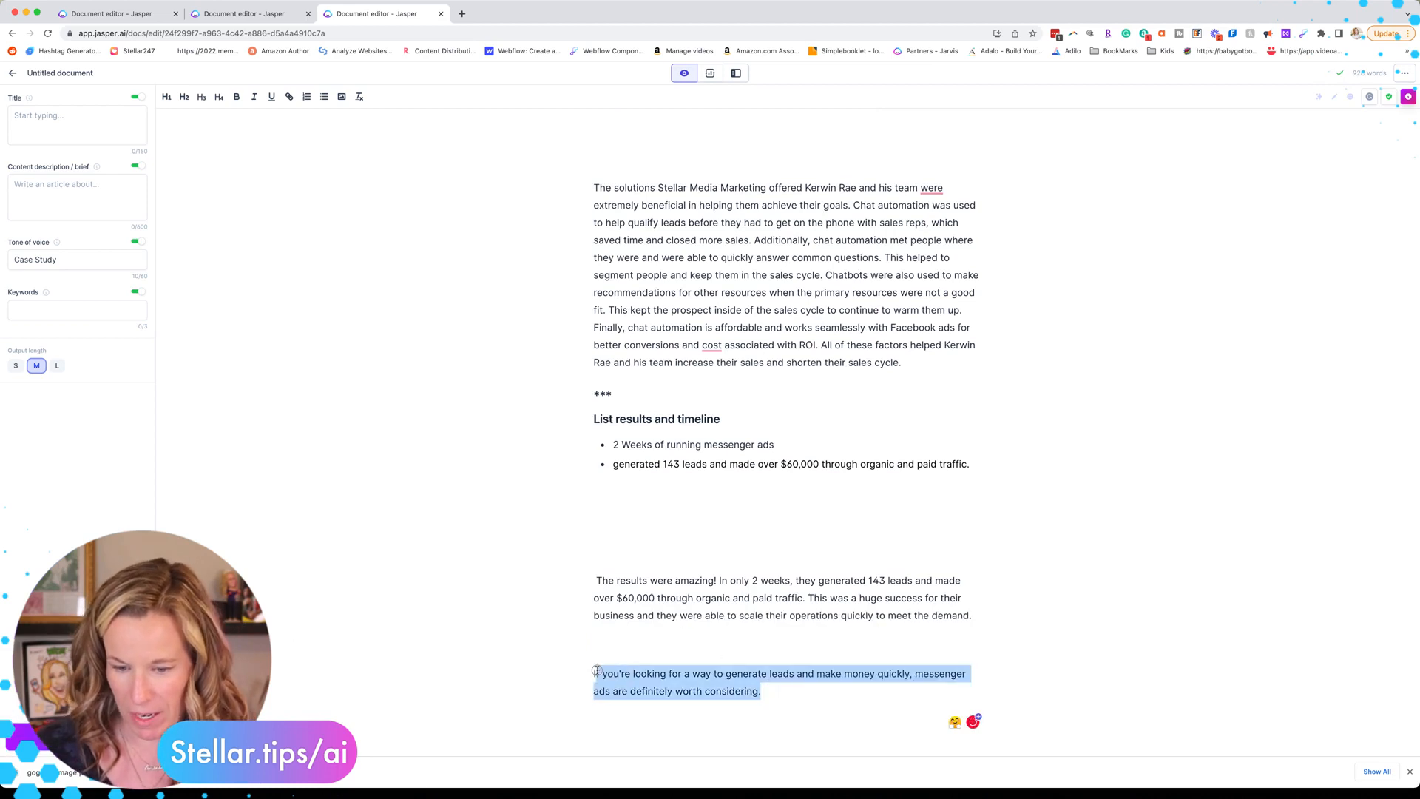
key(BackSpace)
click(630, 515)
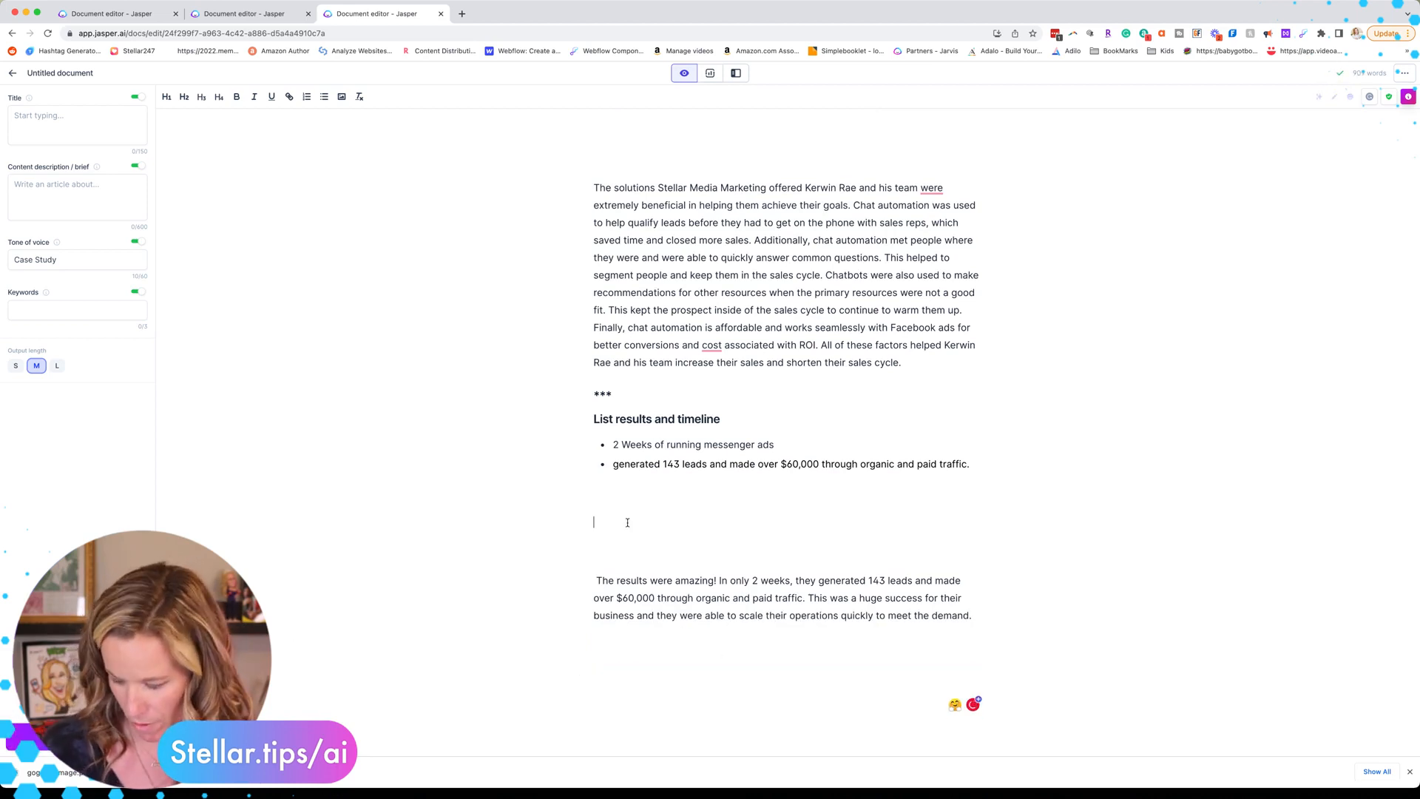
key(BackSpace)
key(BackSpace)
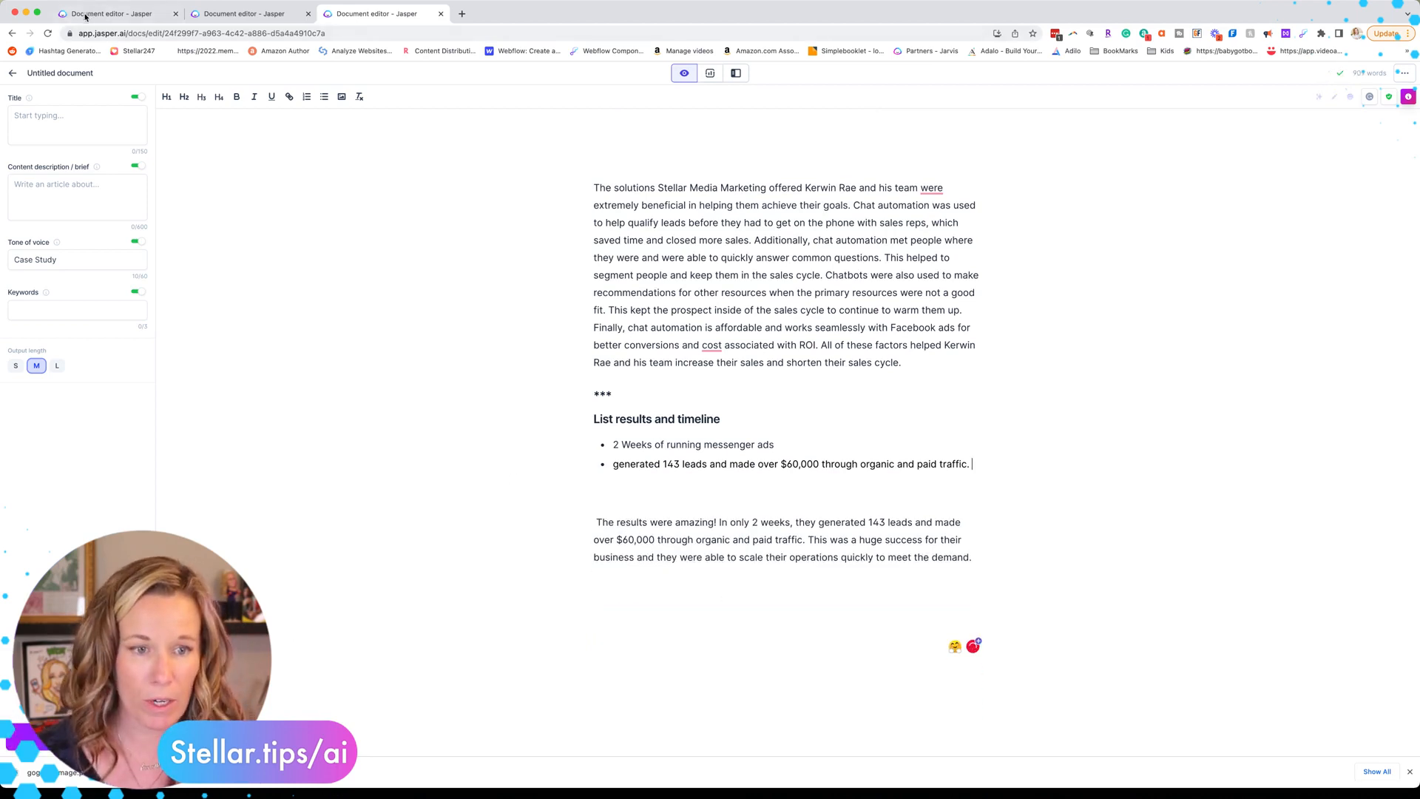
Step: Replace the results-and-timeline heading, bullets and separator with a 'Conclusion' line
click(87, 14)
scroll(546, 562, down, 2)
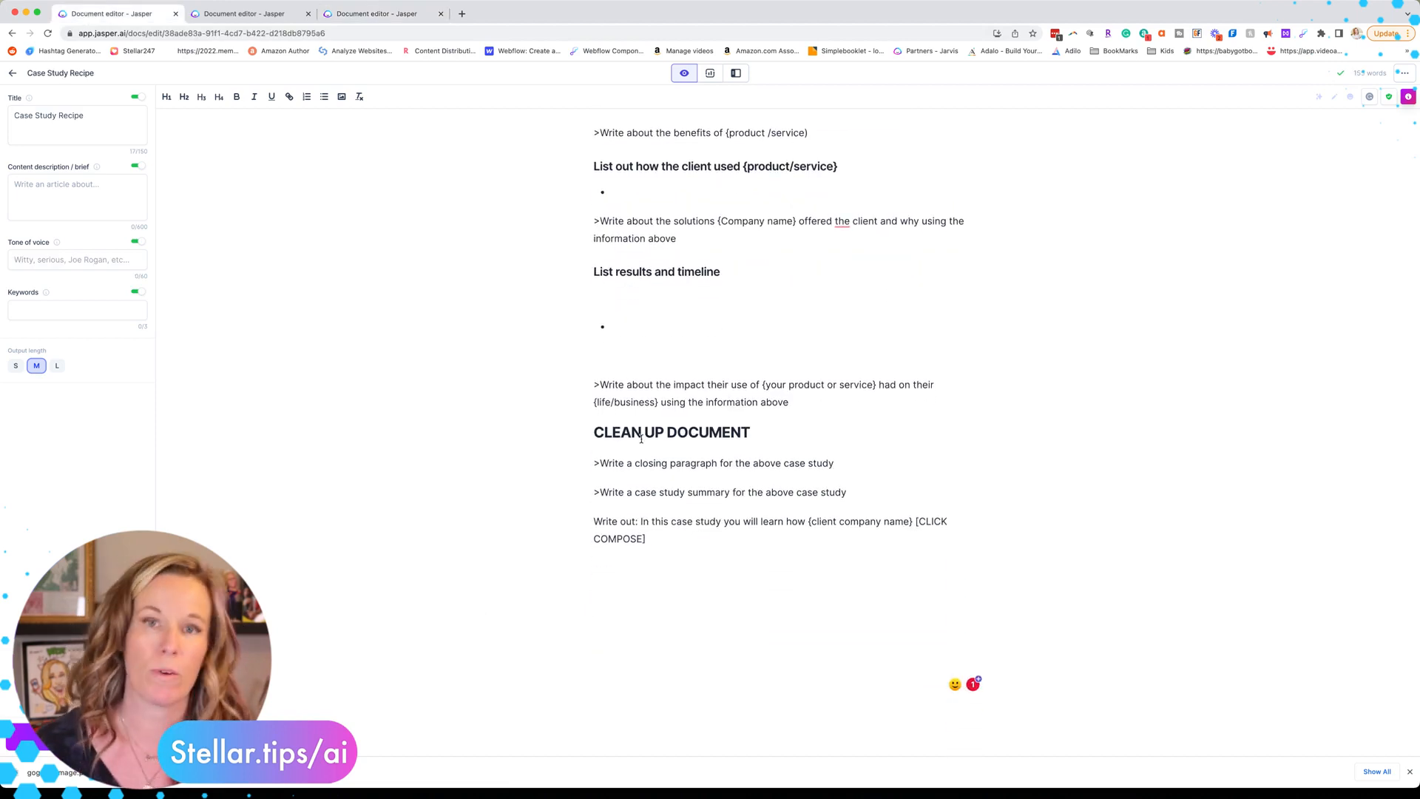
click(376, 14)
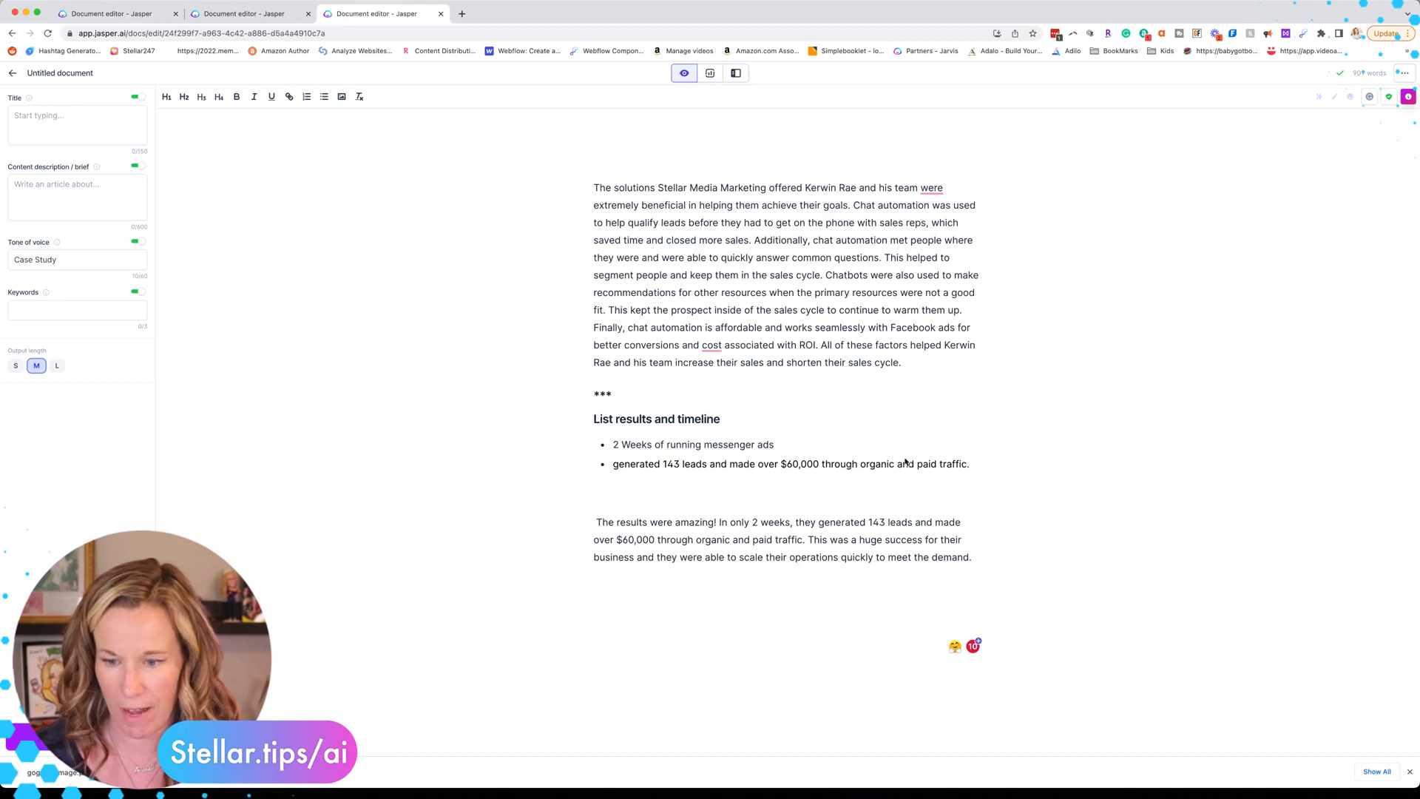
drag(999, 466, 564, 386)
key(BackSpace)
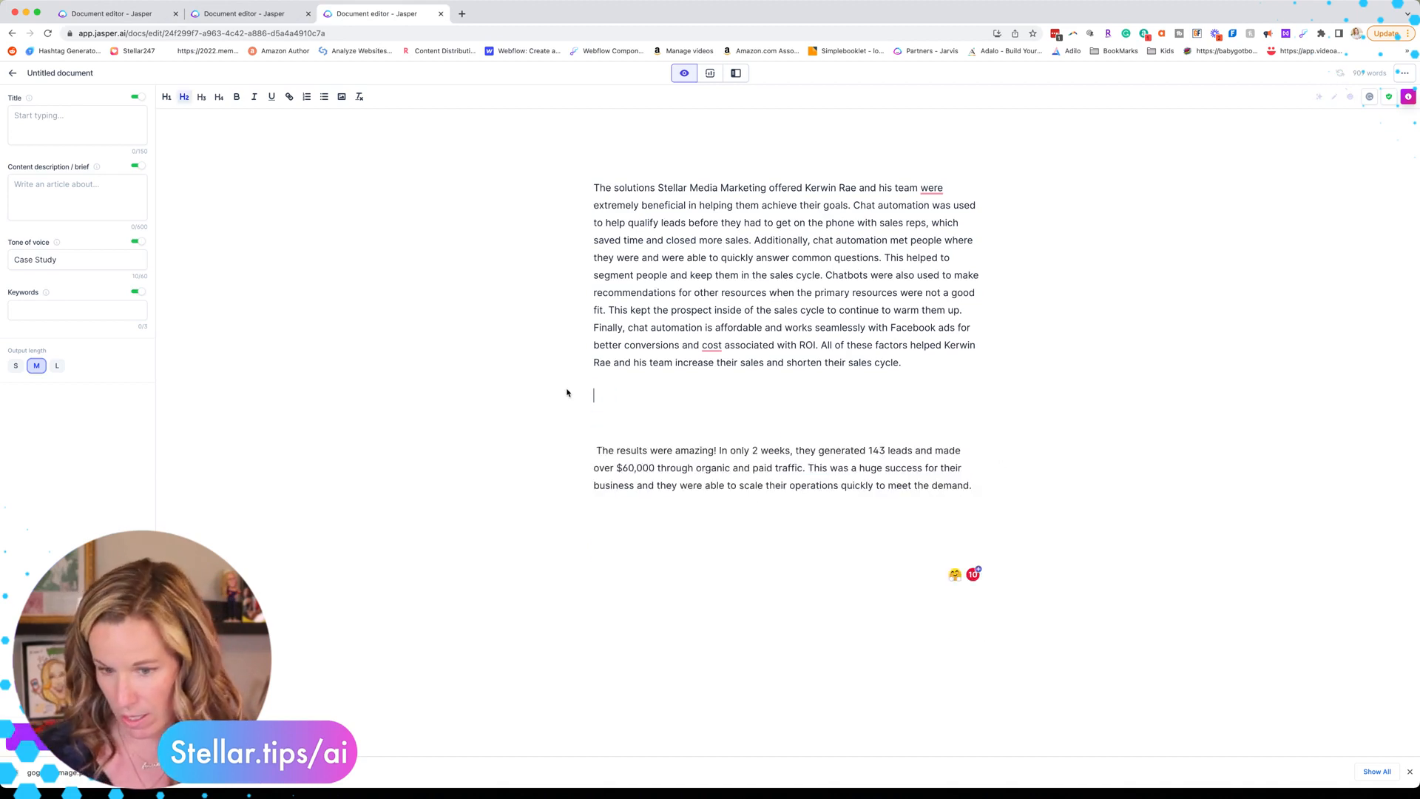
click(594, 420)
text(Con)
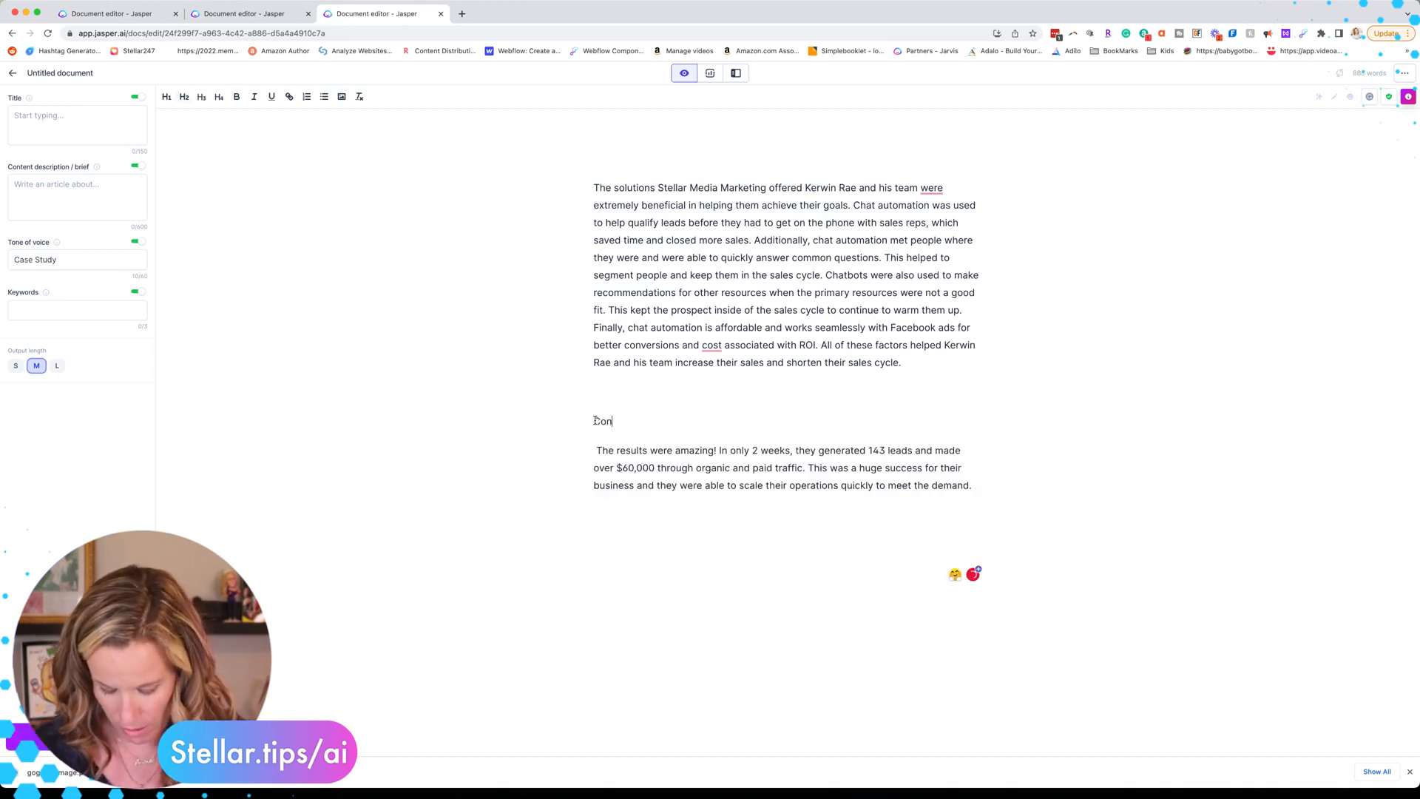
text(clusion)
double_click(595, 421)
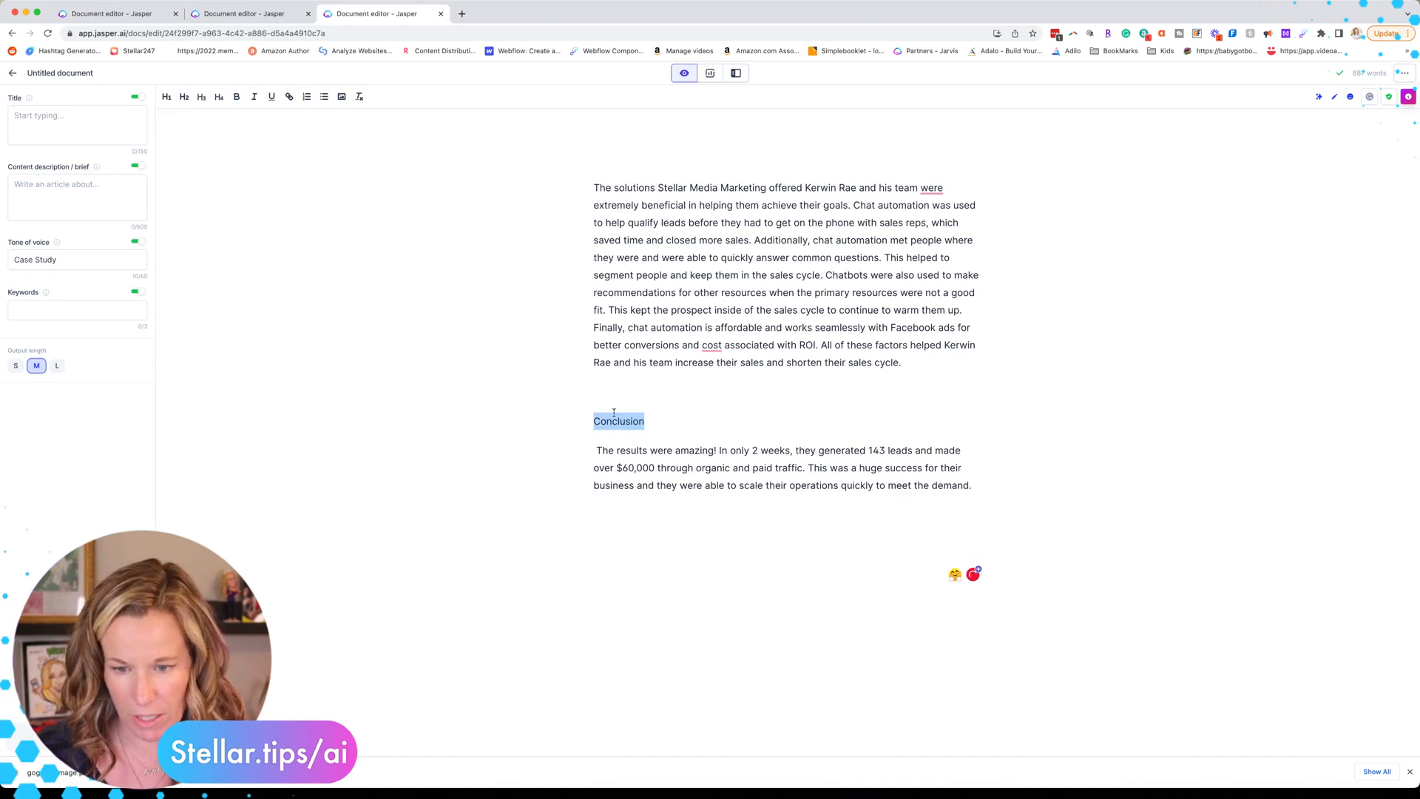
Step: Make Results an H2 heading and add a 'Solutions' H2 heading above the solutions paragraph
click(184, 97)
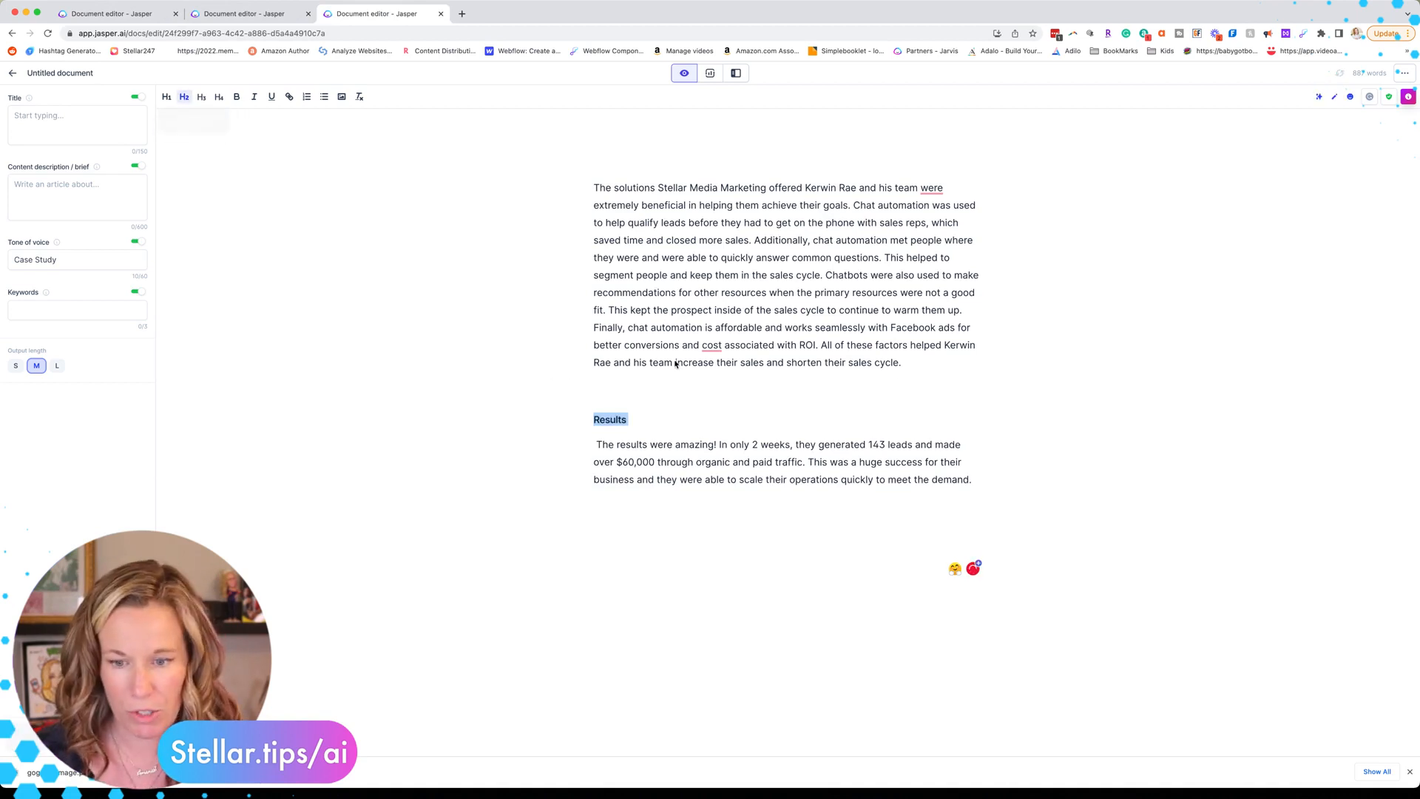
scroll(619, 385, up, 4)
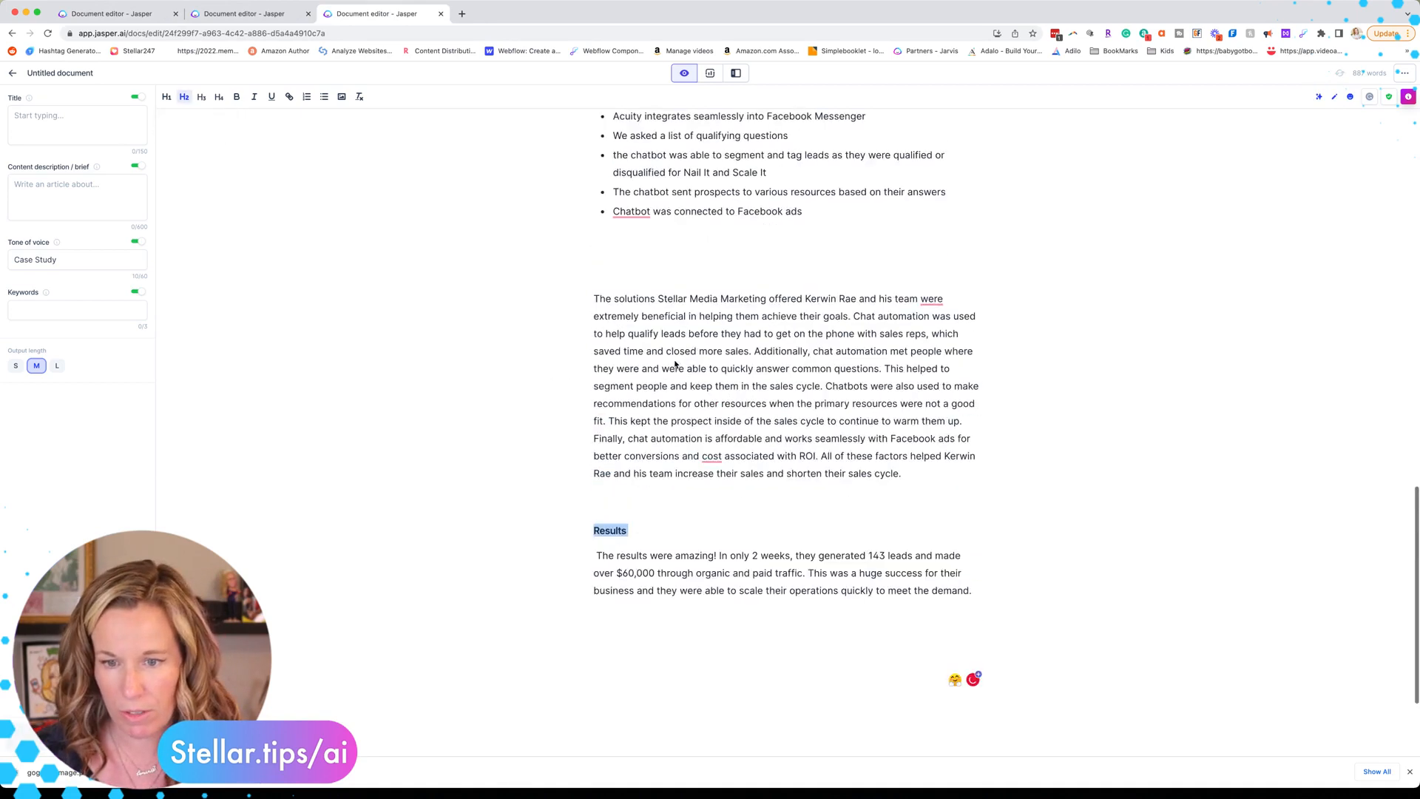
click(616, 403)
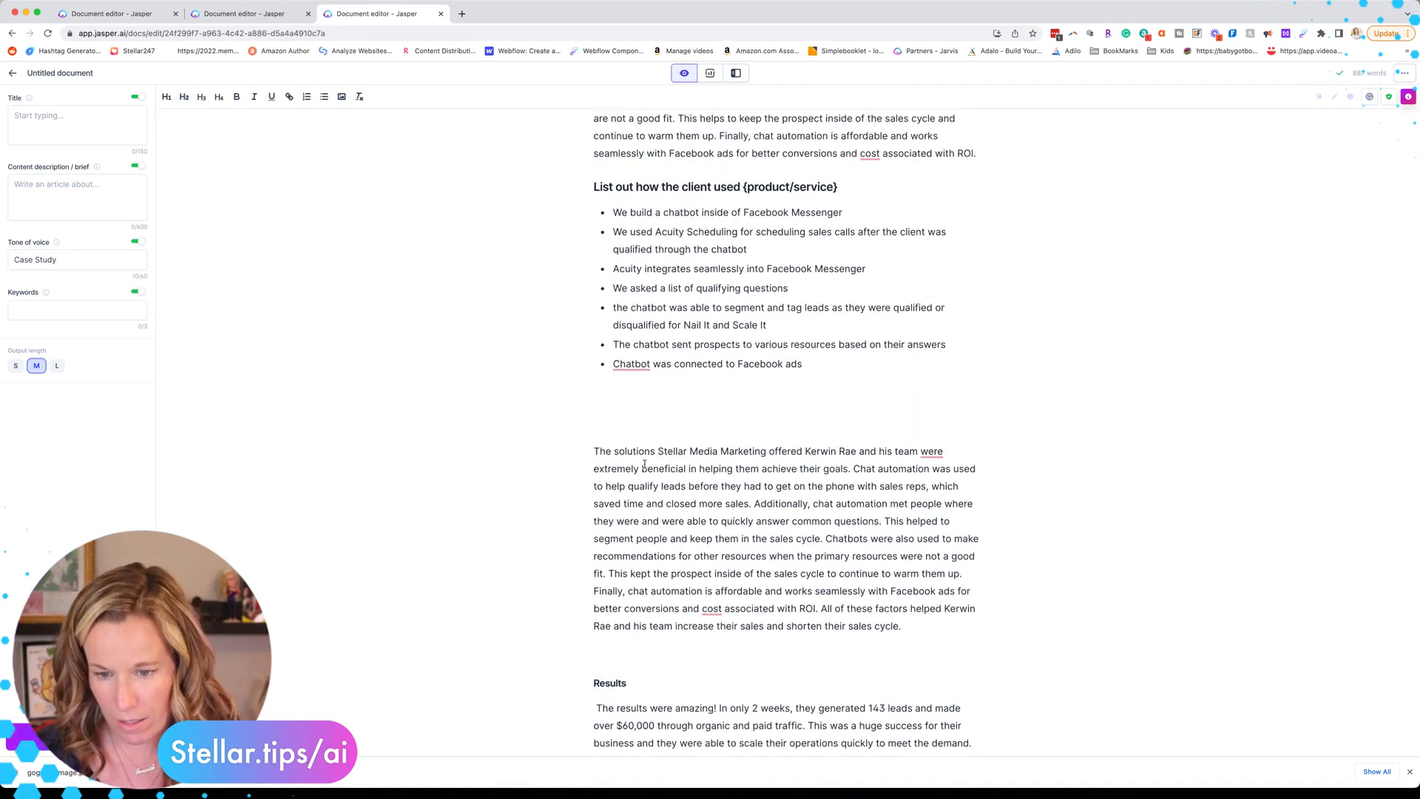
text(Solutions)
double_click(625, 423)
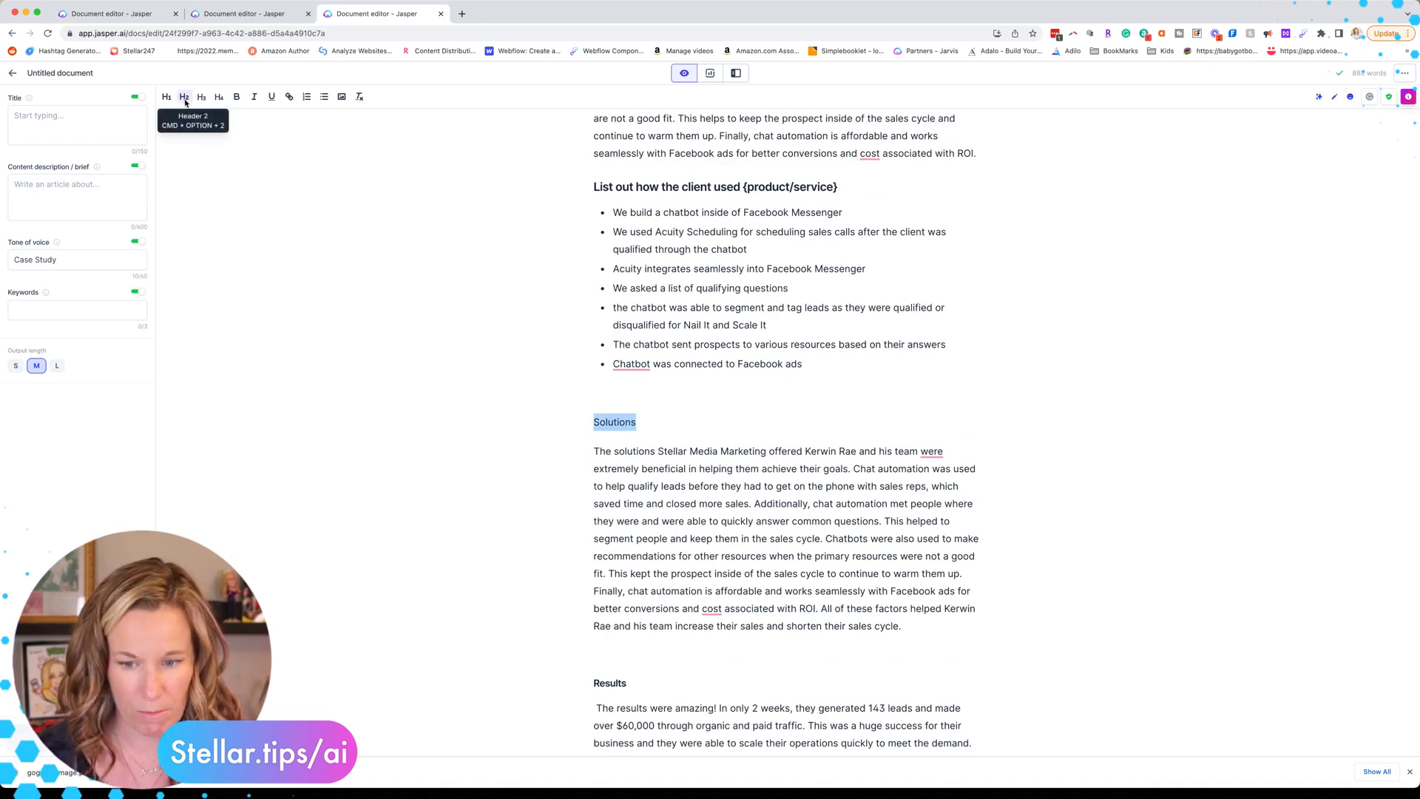
click(185, 97)
Step: Remove the client-used and advantages prompt headings with their bullet lists, keeping the chat automation paragraph
scroll(594, 296, up, 1)
drag(590, 240, 813, 420)
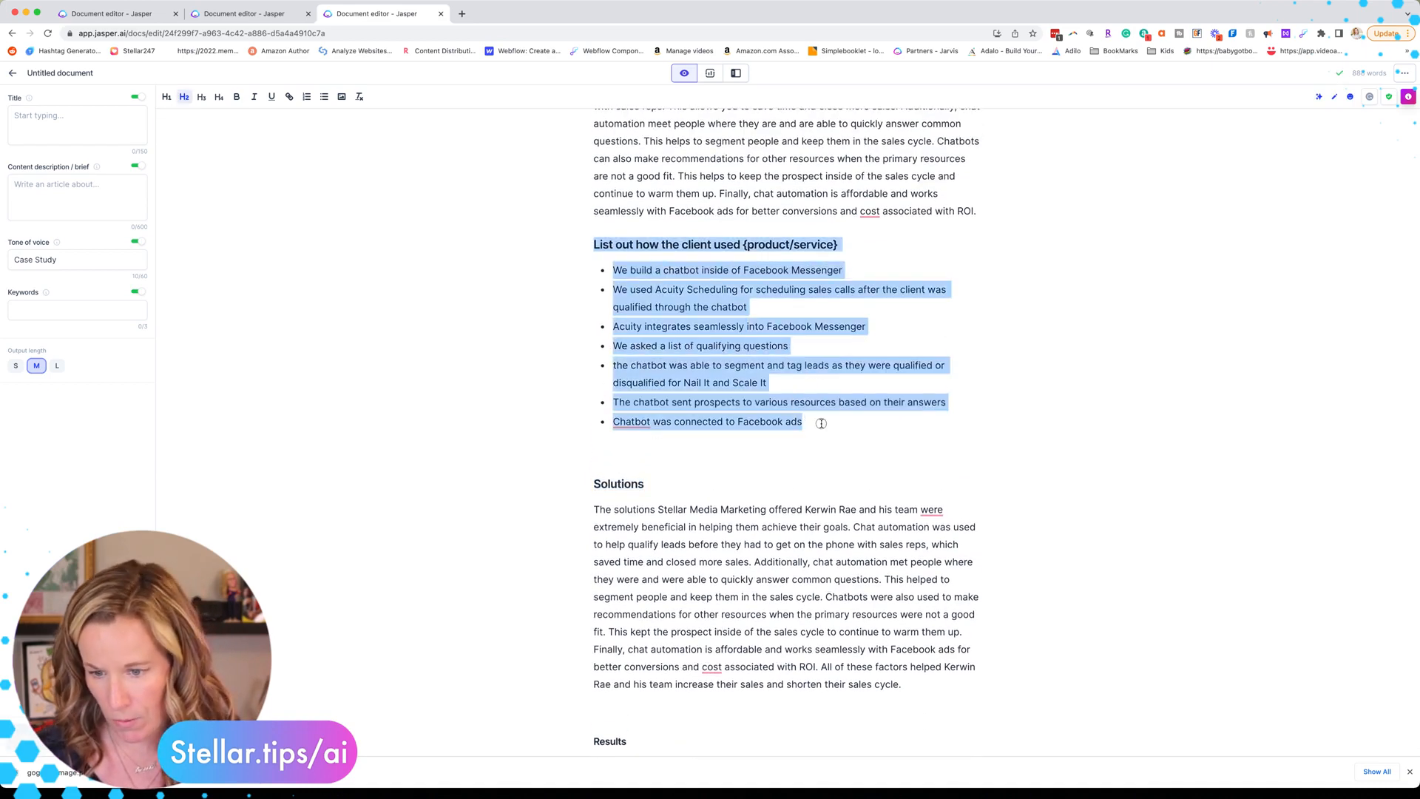
key(BackSpace)
scroll(576, 168, up, 4)
drag(576, 168, 969, 354)
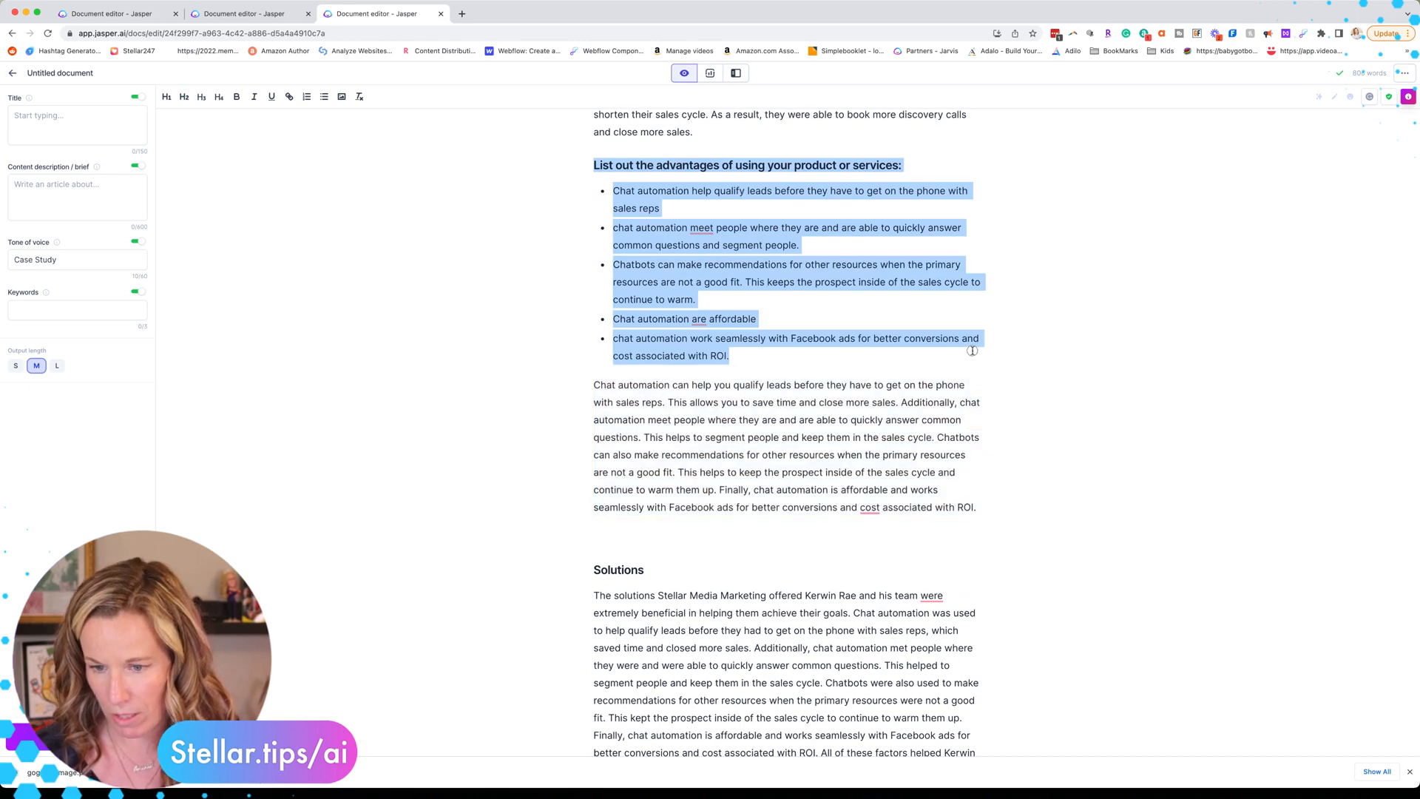
key(BackSpace)
triple_click(742, 269)
key(BackSpace)
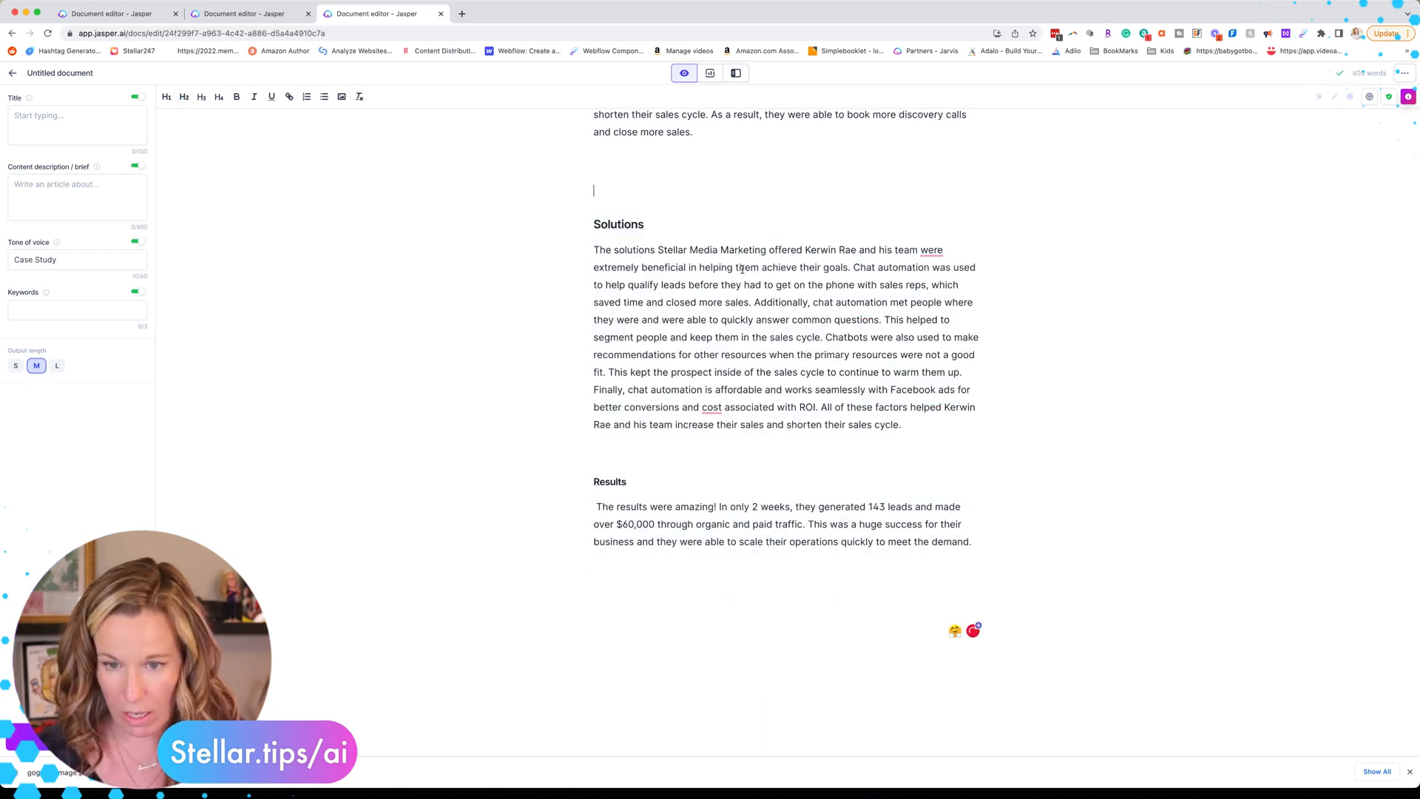
click(673, 225)
key(super+z)
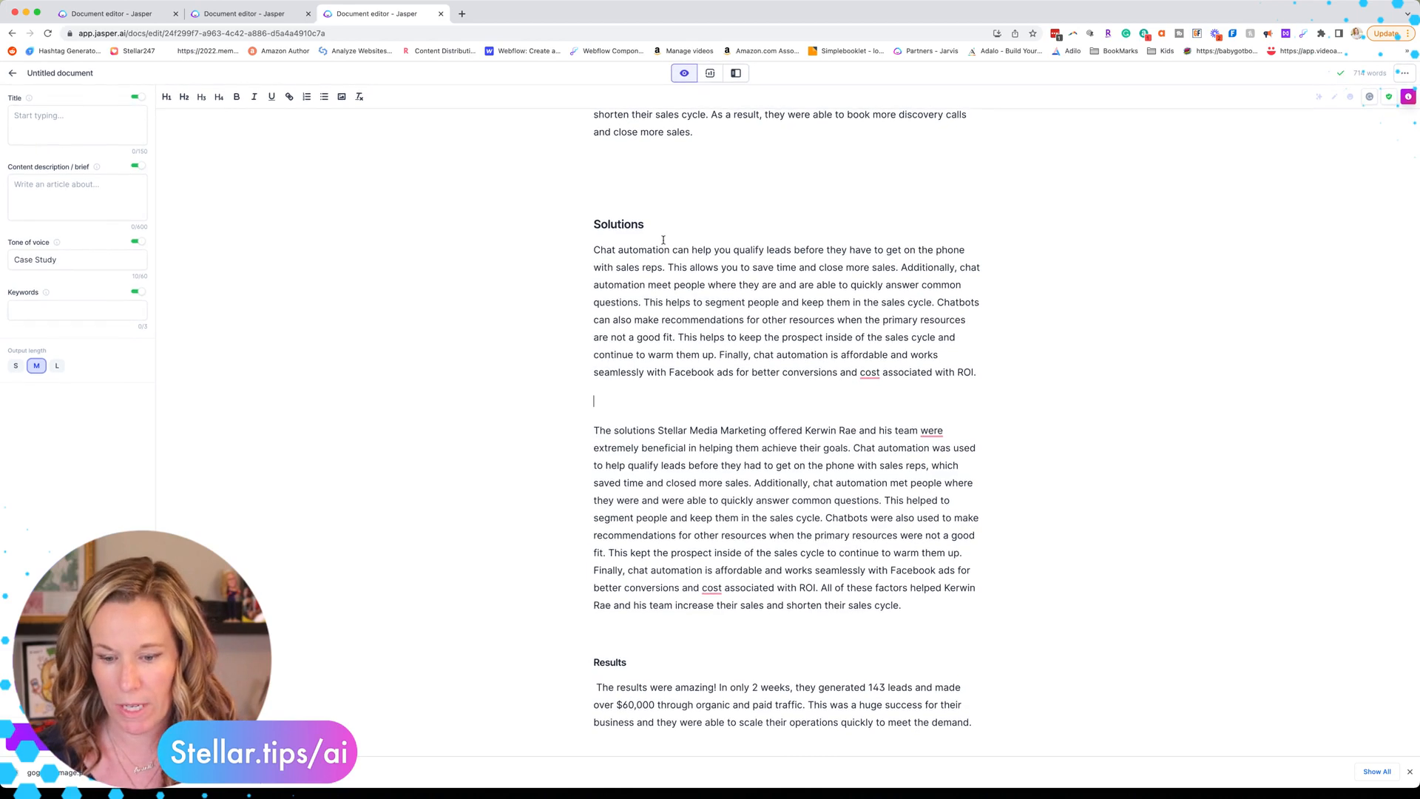
Step: Replace the goals-or-challenges prompt heading with 'Challenges and Goals' and delete its bullet list
double_click(620, 660)
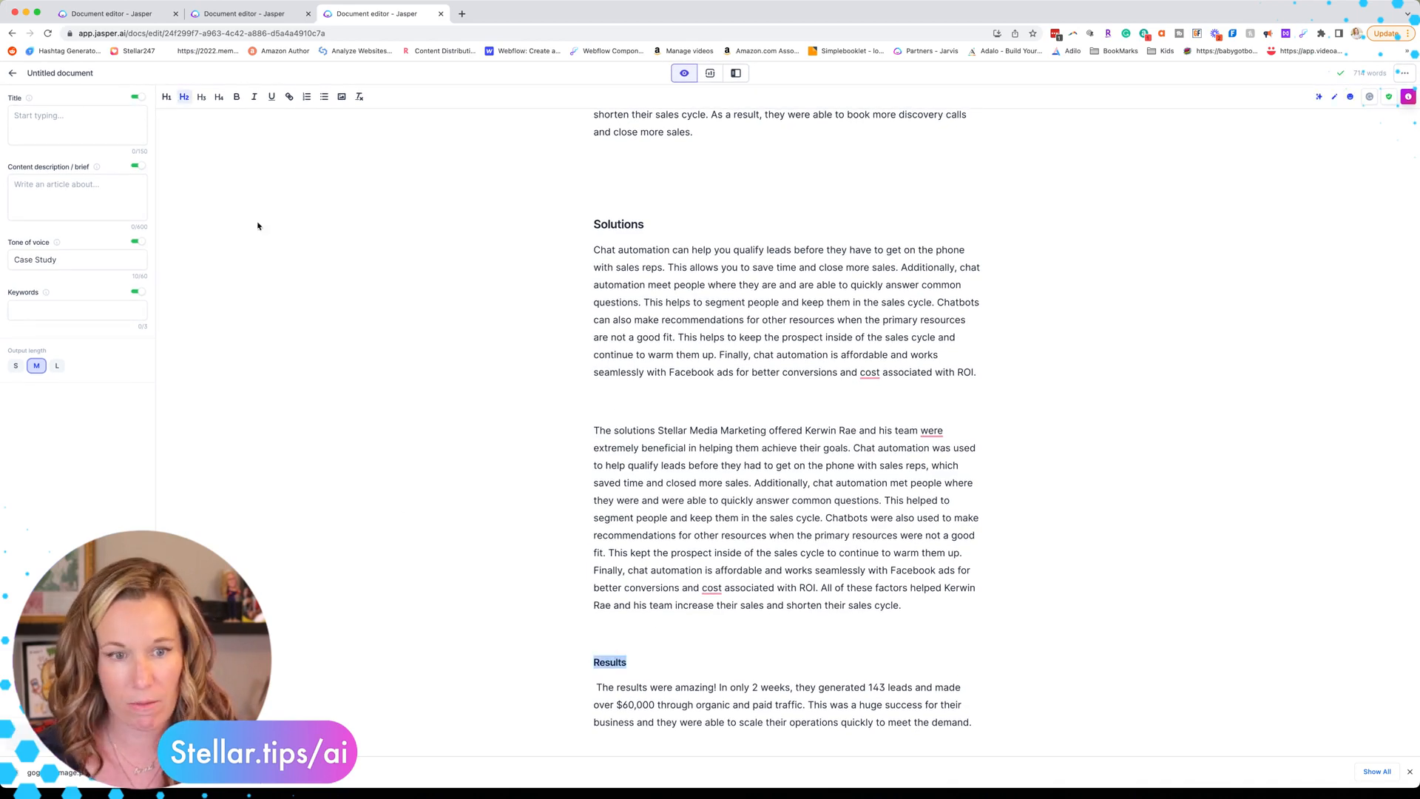
double_click(619, 225)
scroll(675, 198, up, 1)
click(675, 203)
key(BackSpace)
scroll(730, 257, up, 5)
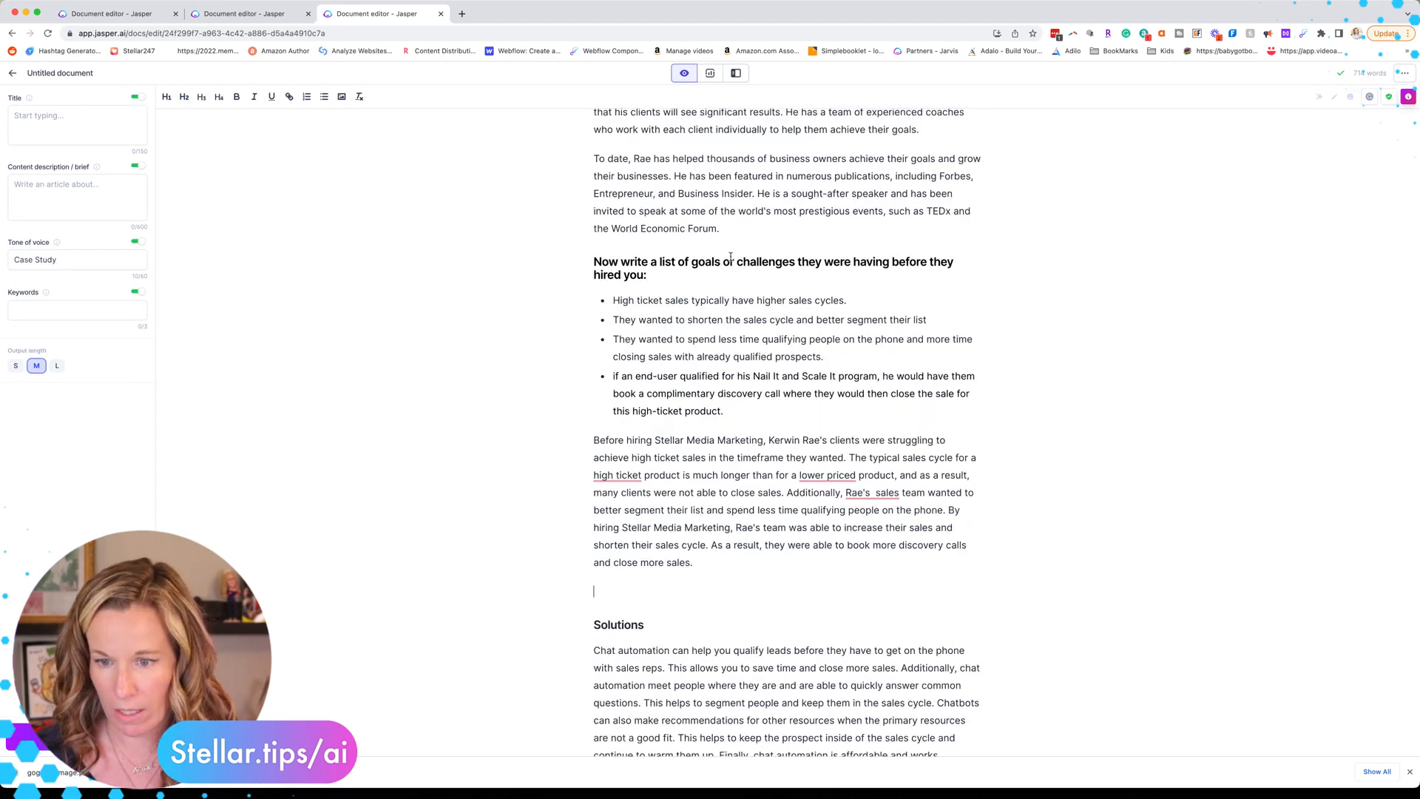
drag(590, 262, 687, 278)
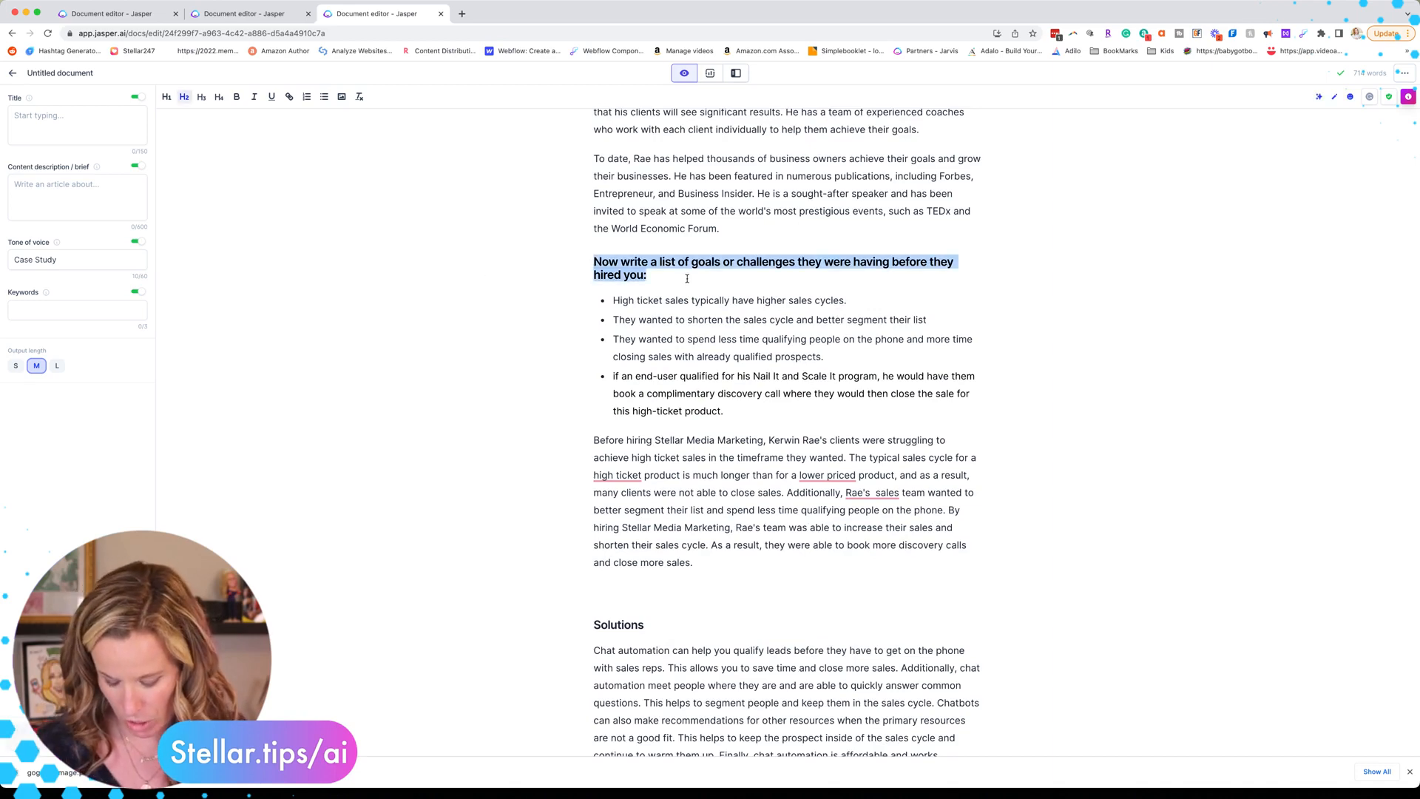
text(Challenges and Goals)
drag(728, 399, 555, 286)
key(BackSpace)
Step: Replace the case study subject heading and bullets with an 'Introduction' heading
scroll(596, 369, up, 3)
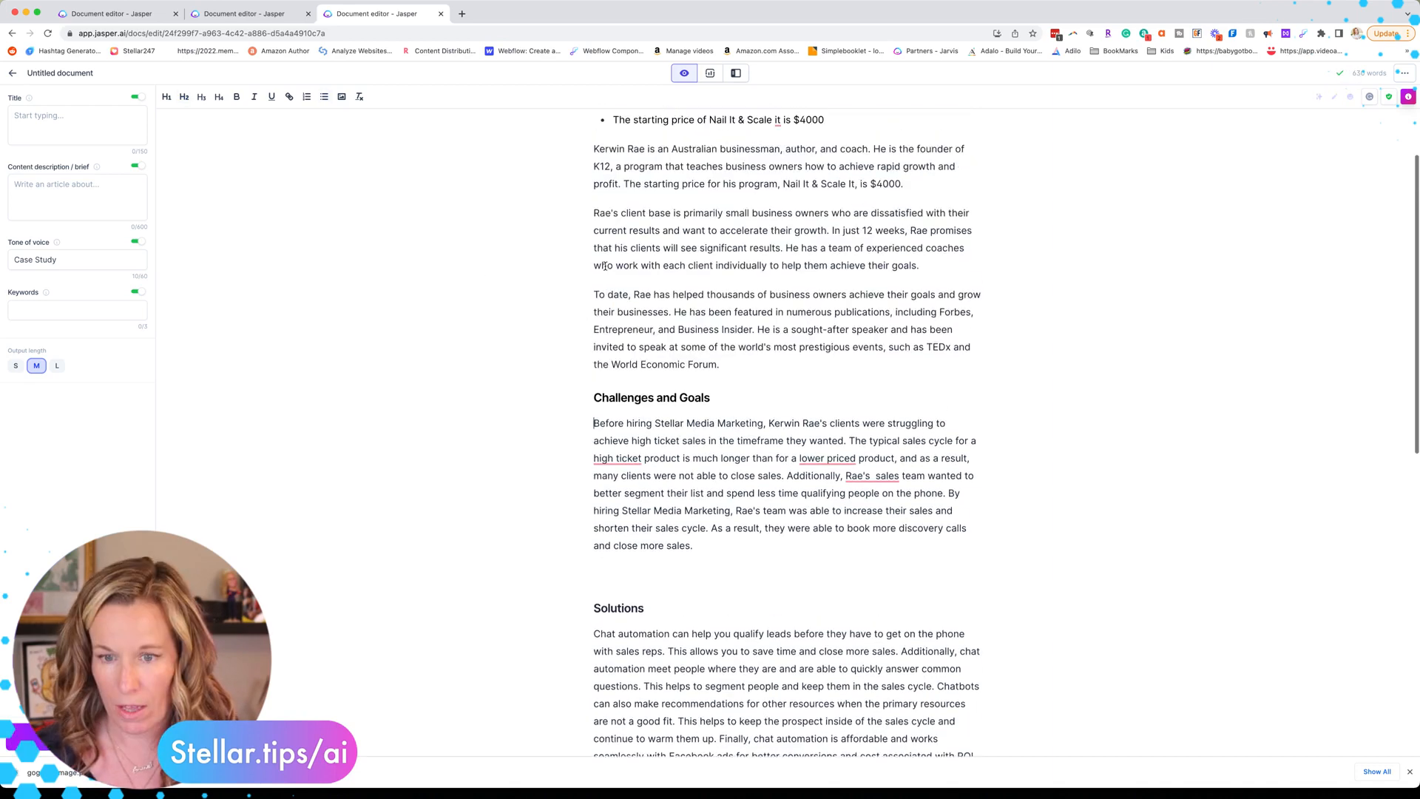
scroll(602, 269, up, 2)
drag(843, 275, 533, 133)
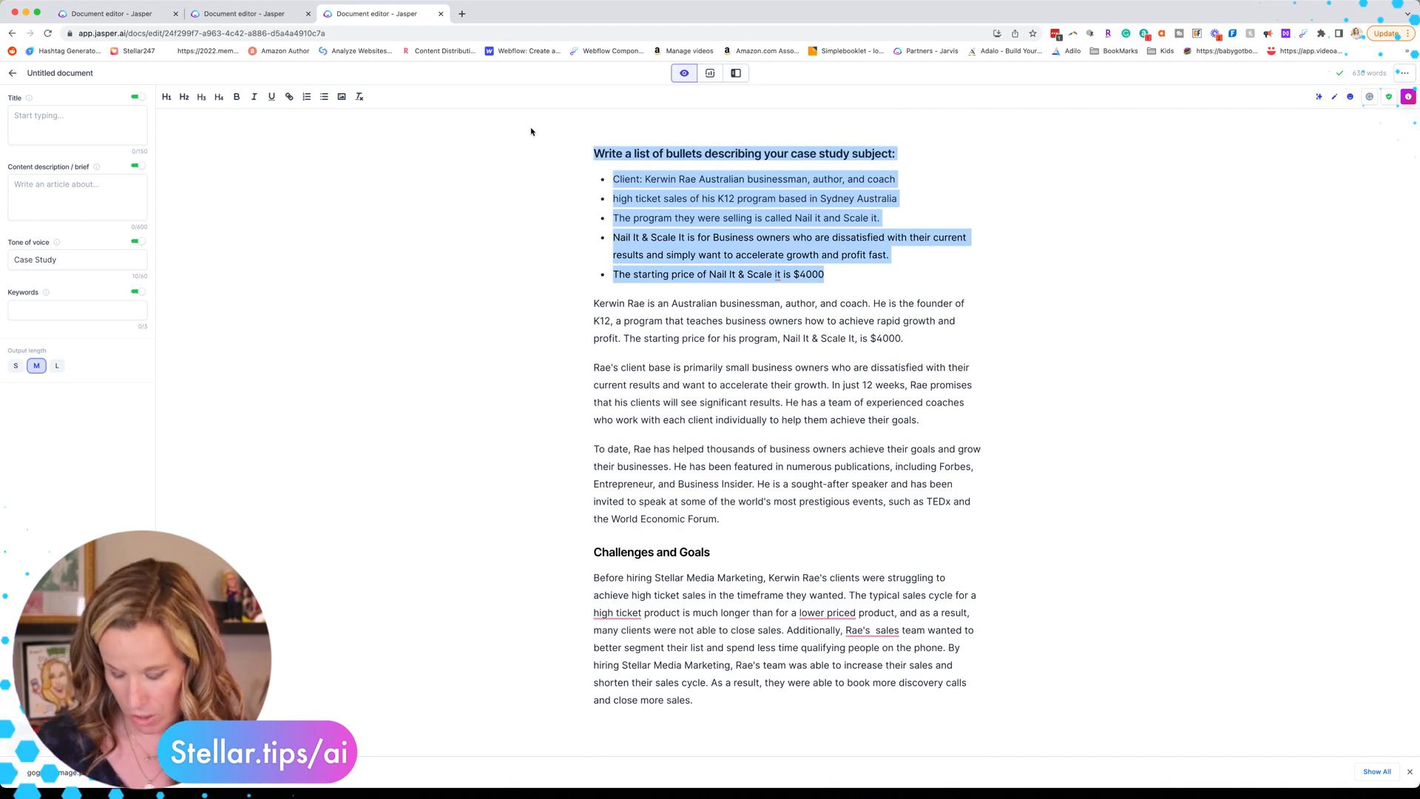
key(BackSpace)
text(Introduction)
scroll(759, 583, down, 10)
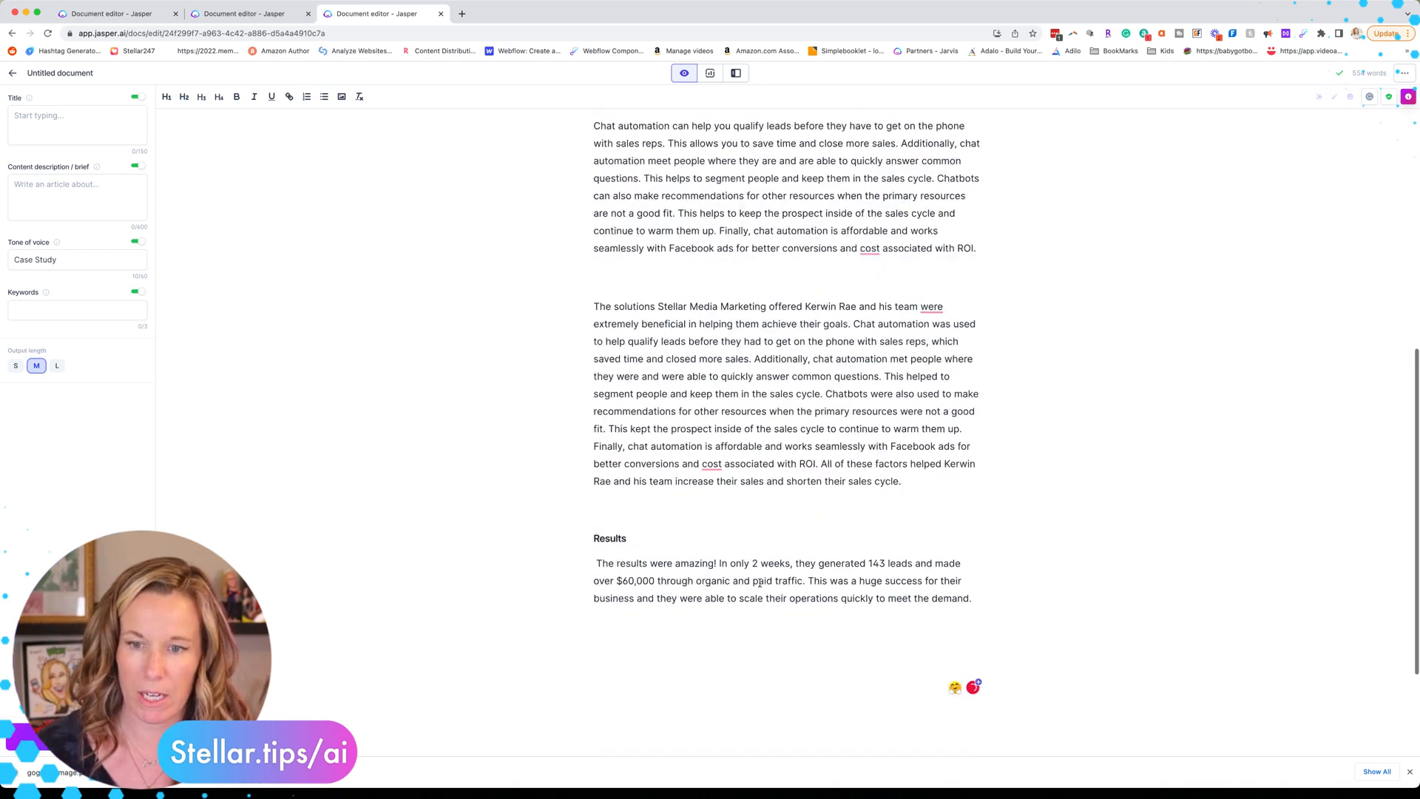
scroll(760, 583, up, 8)
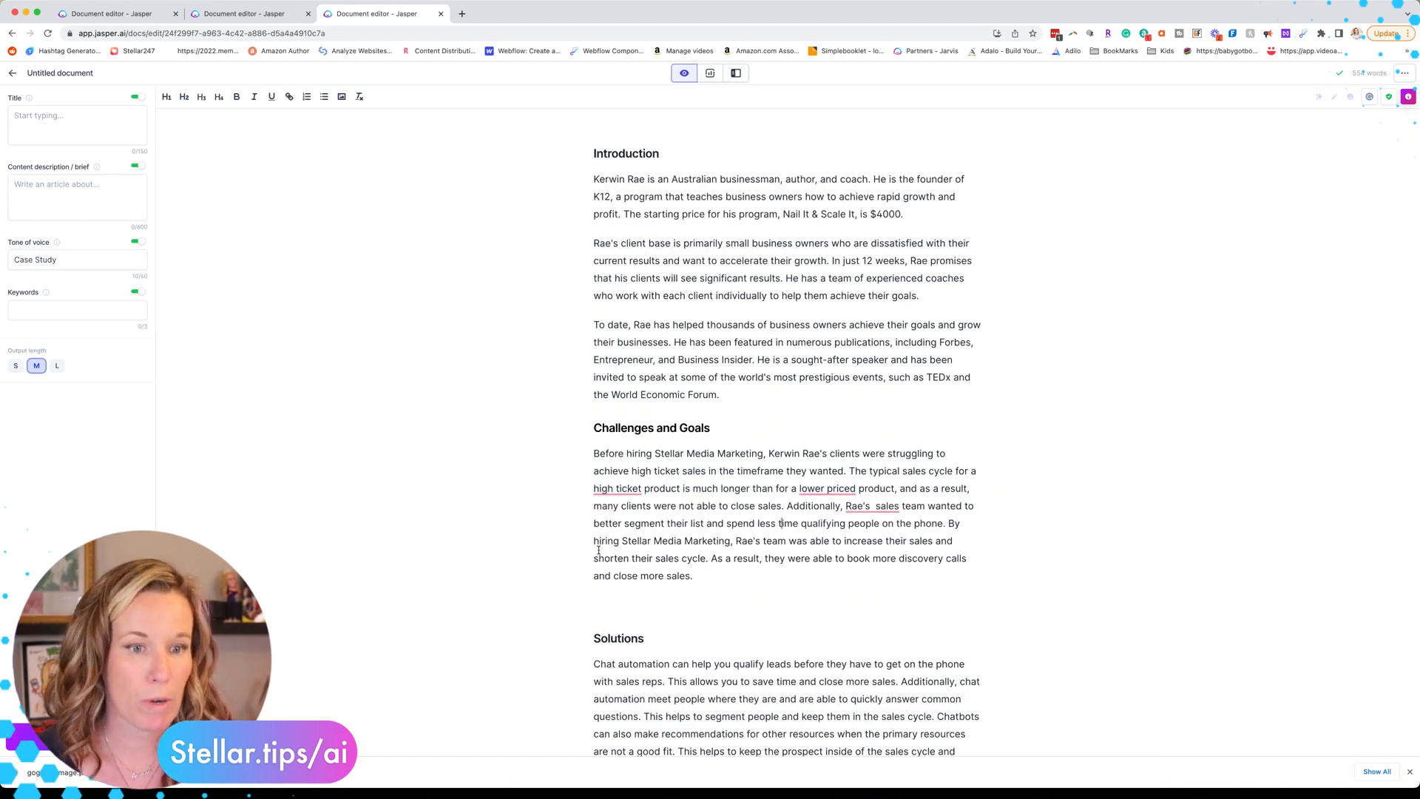
Step: Paste the '>Write a closing paragraph' command from the Case Study Recipe below Results and run it
click(118, 15)
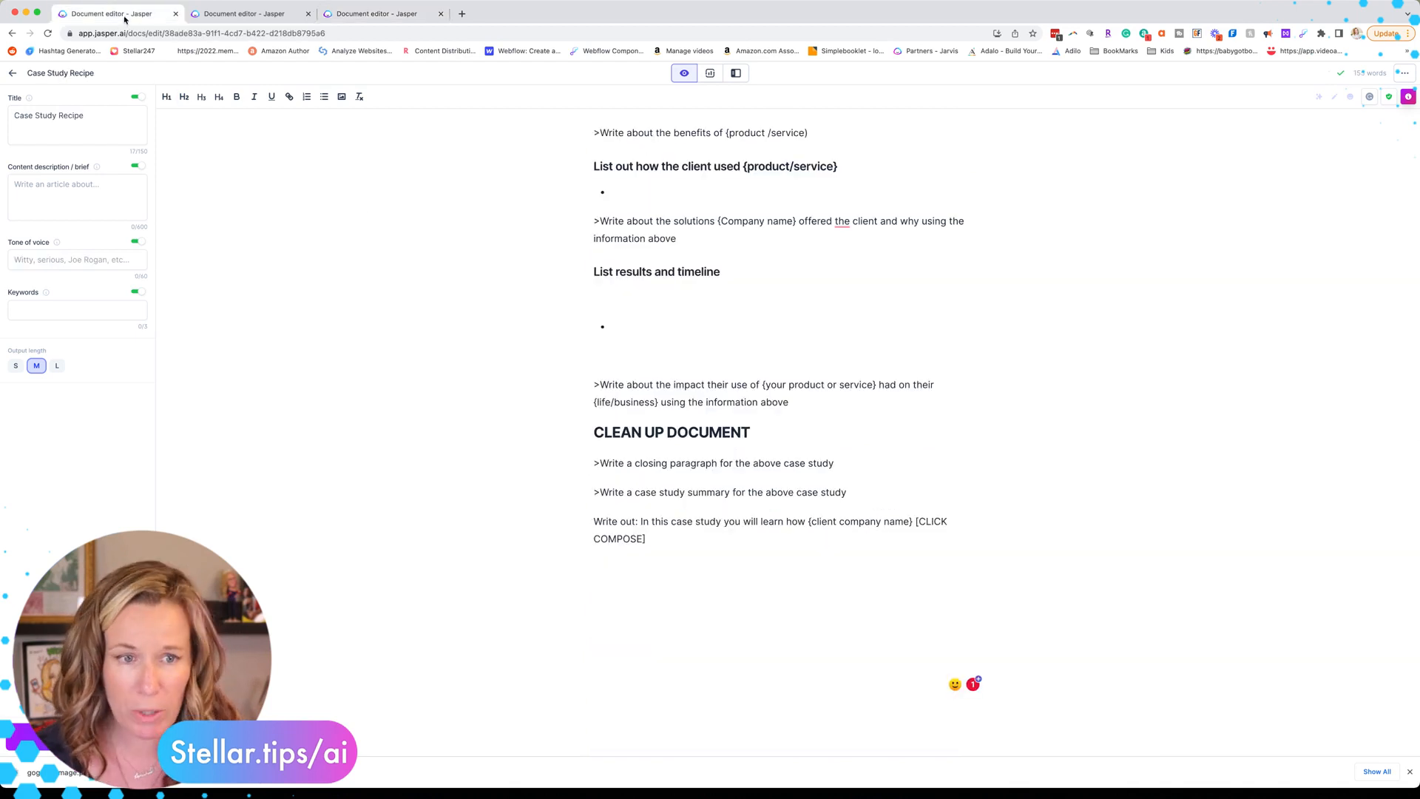
click(352, 14)
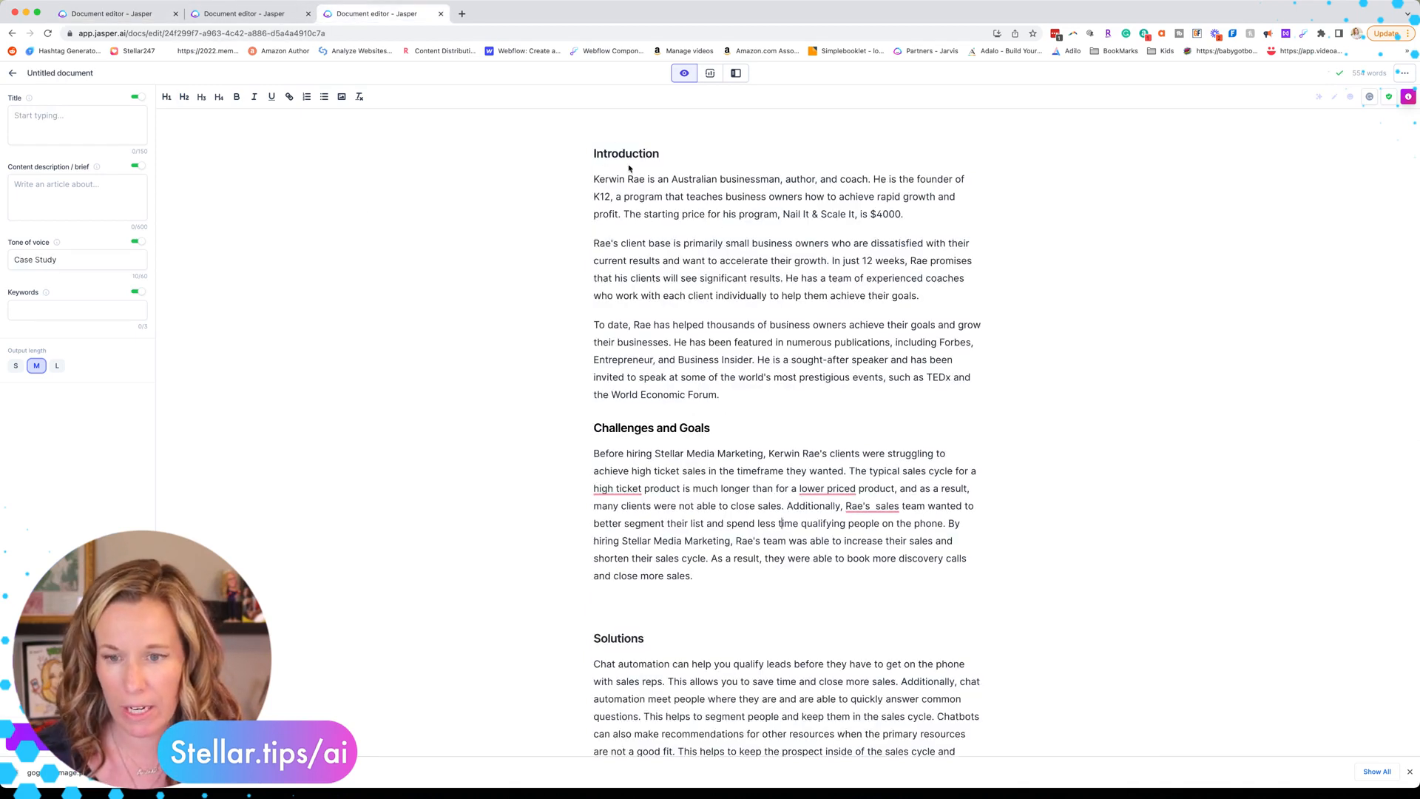
click(676, 156)
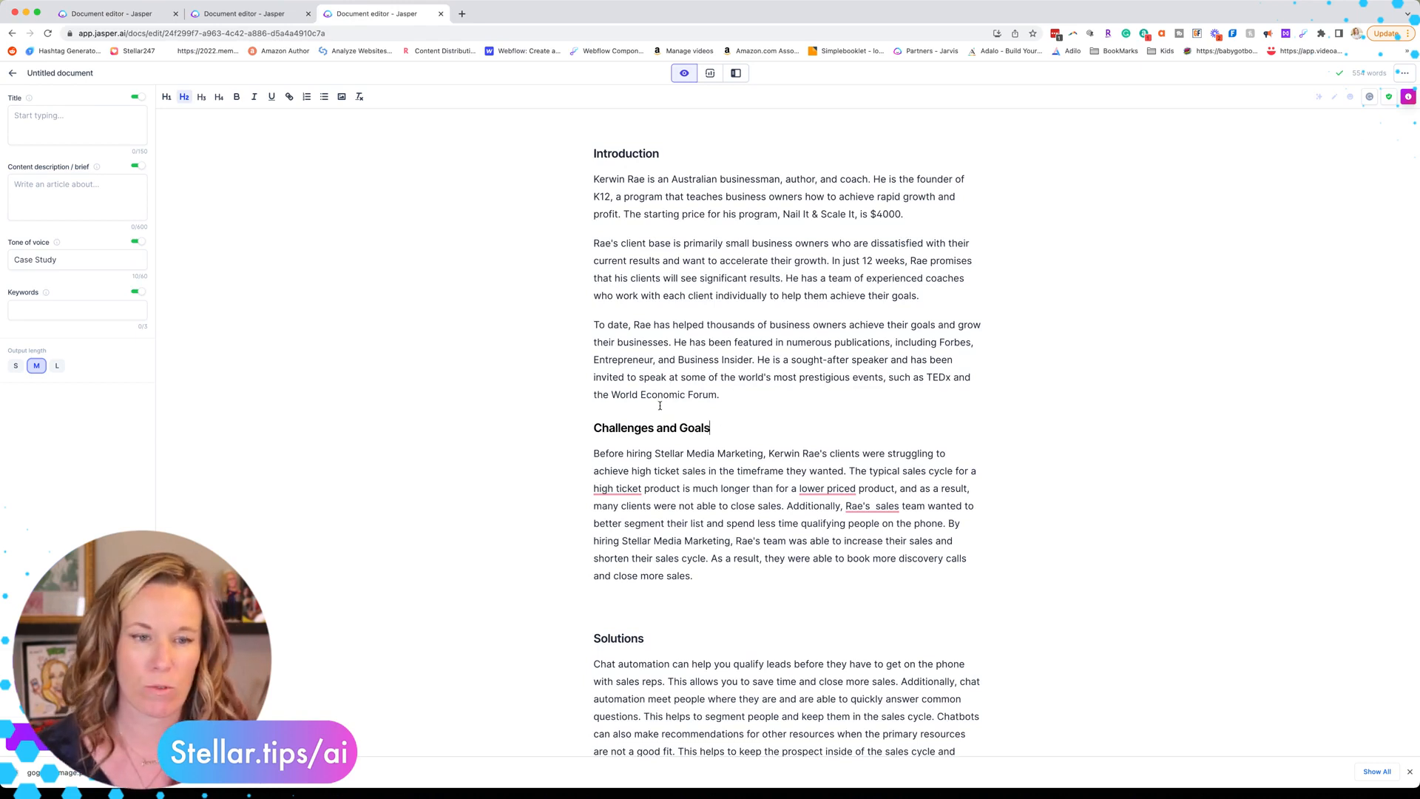
click(108, 15)
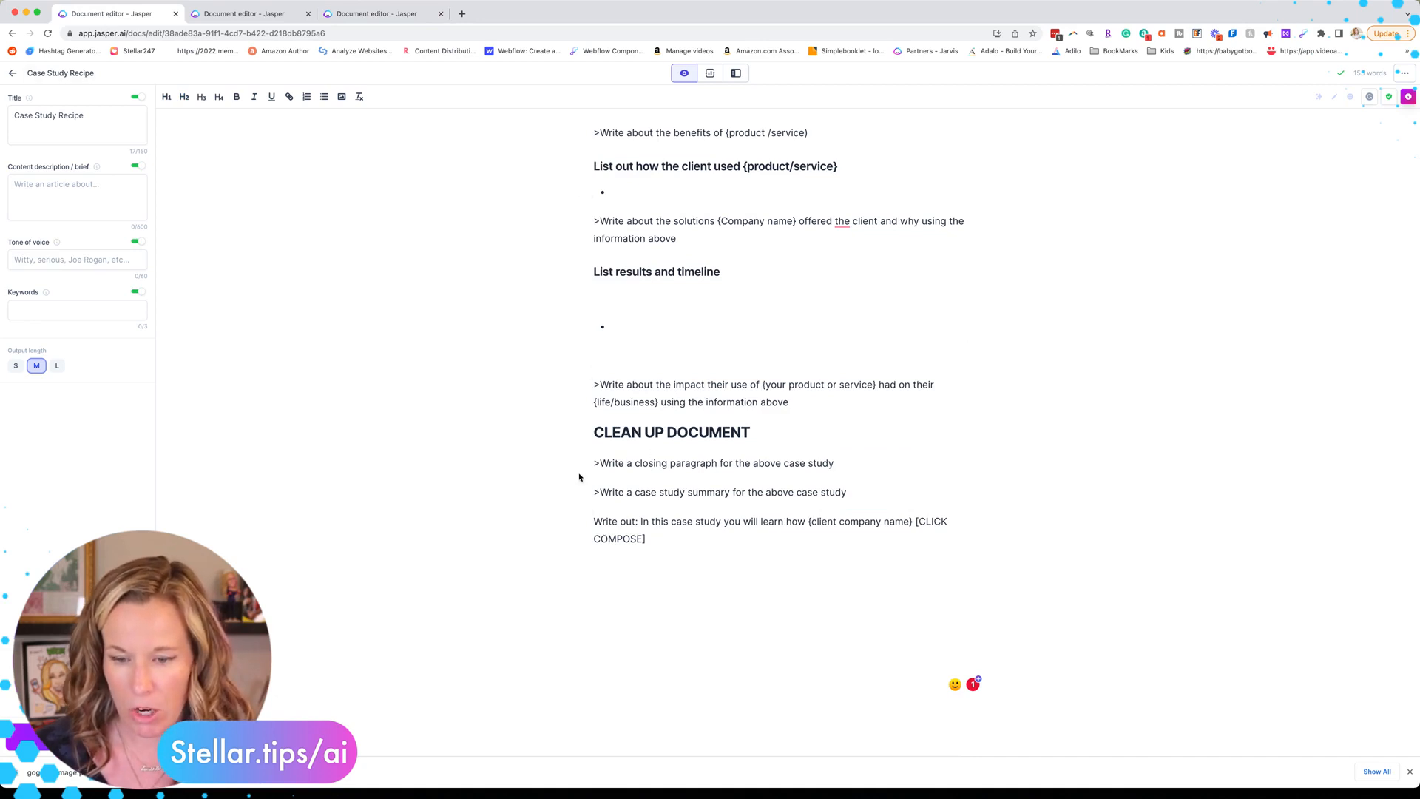
triple_click(670, 461)
key(super+c)
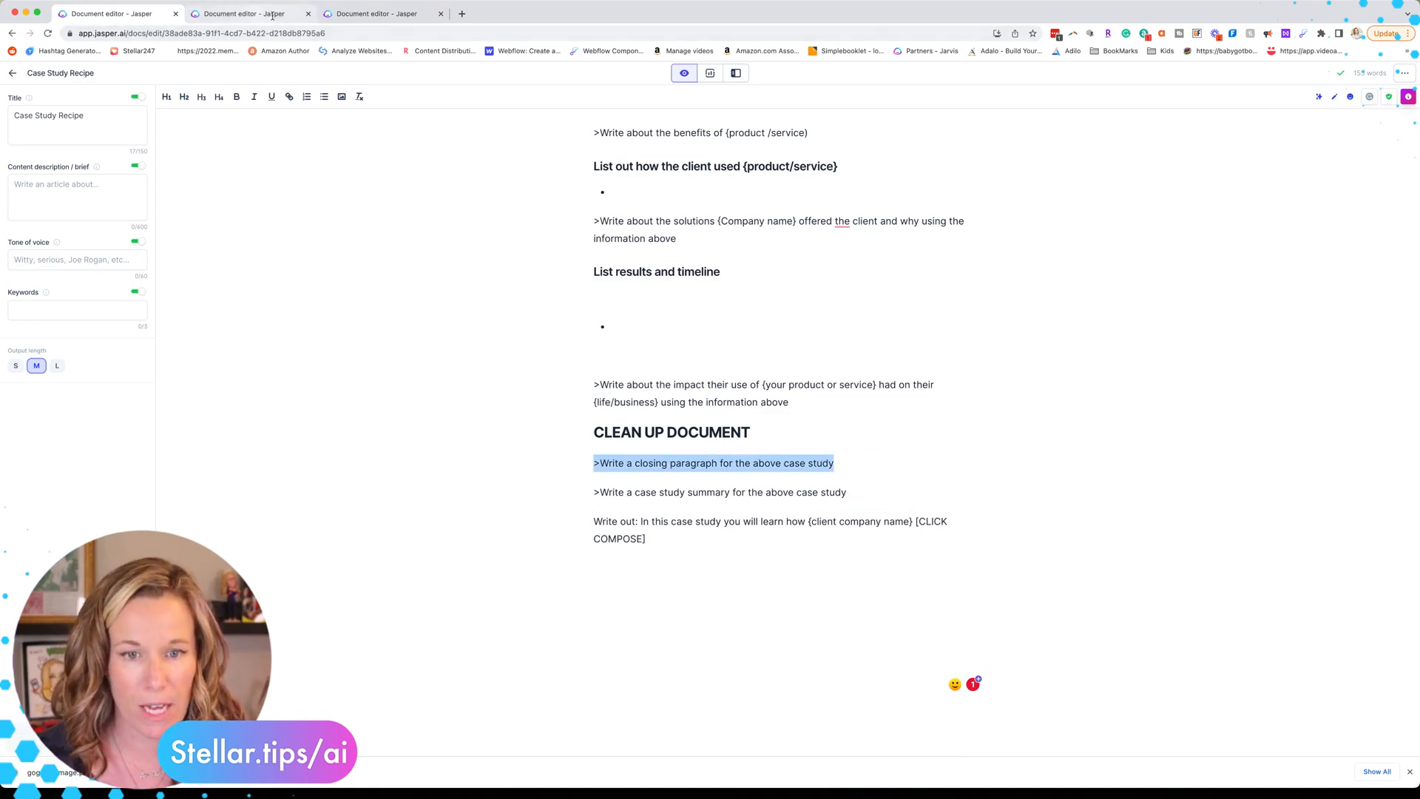
click(396, 14)
scroll(603, 467, down, 10)
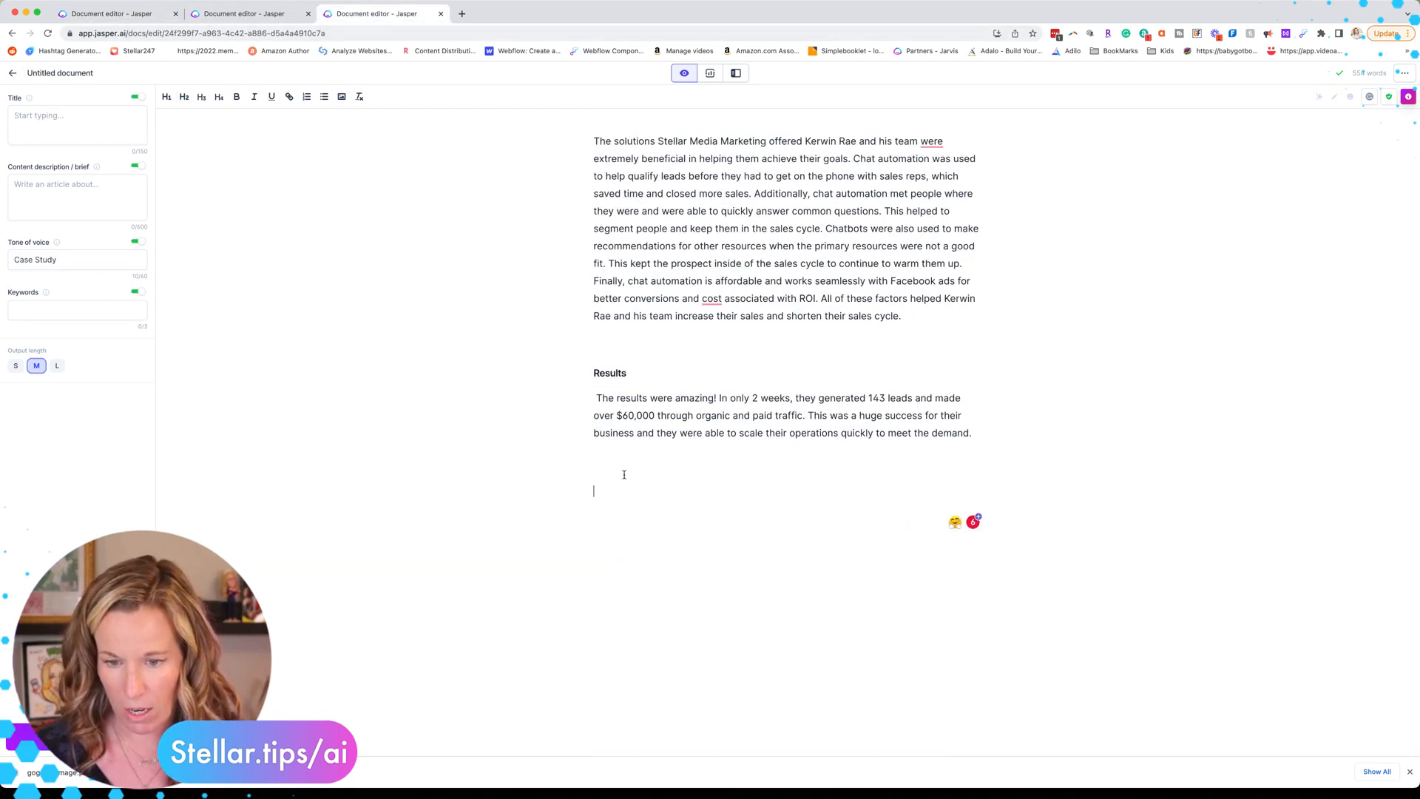
key(super+v)
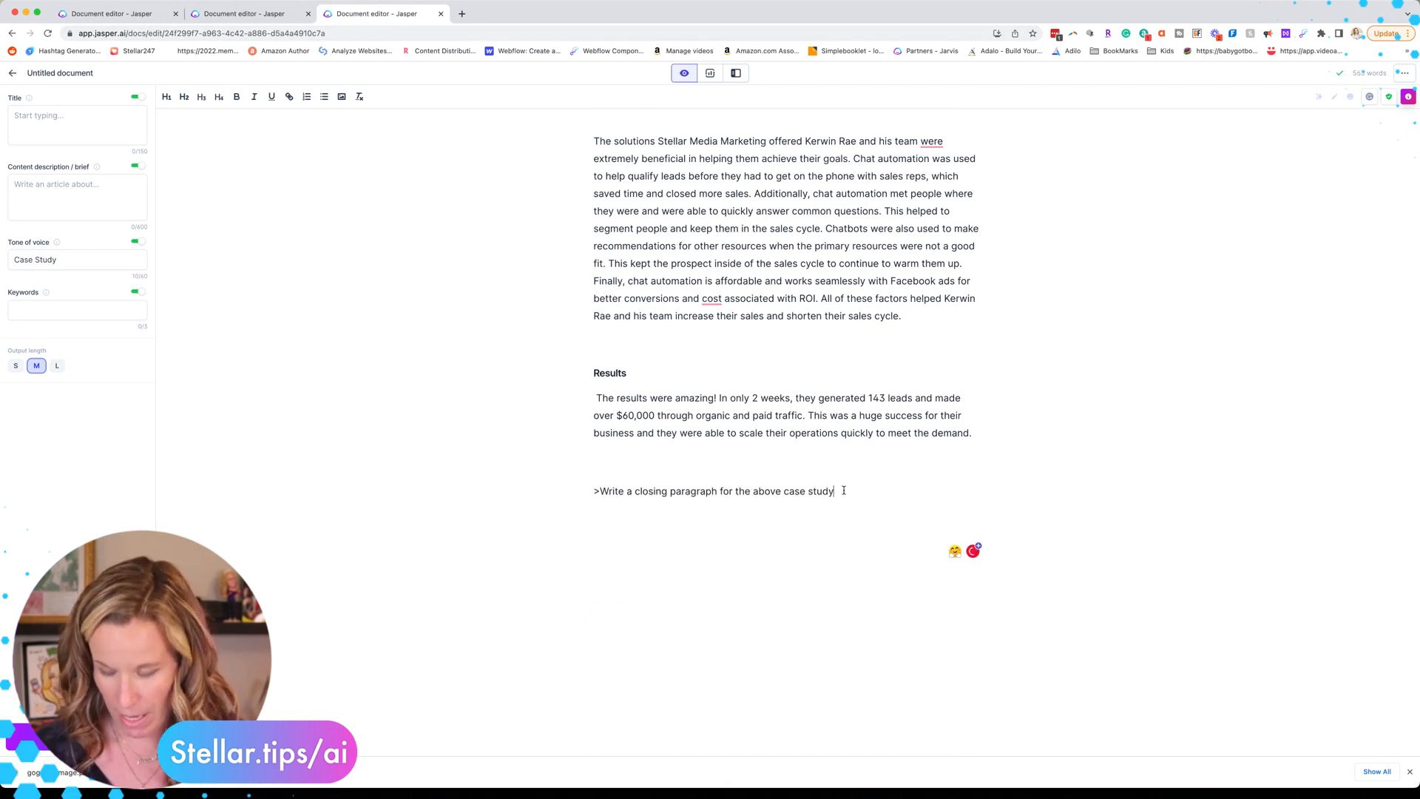
key(super+Return)
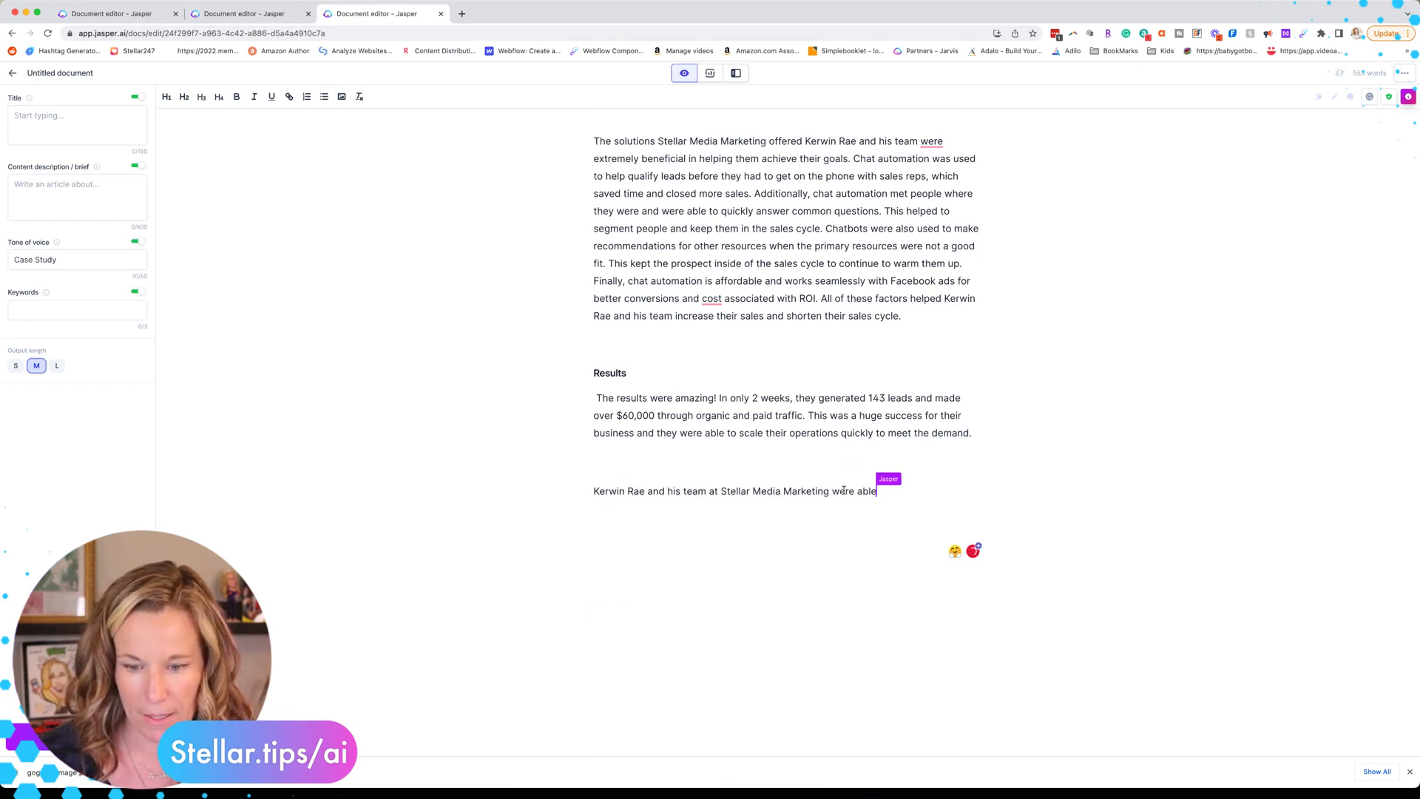
Step: Fix the closing paragraph's wording, split the 'Finally' sentences into a new paragraph, and let Jasper finish
text(of the)
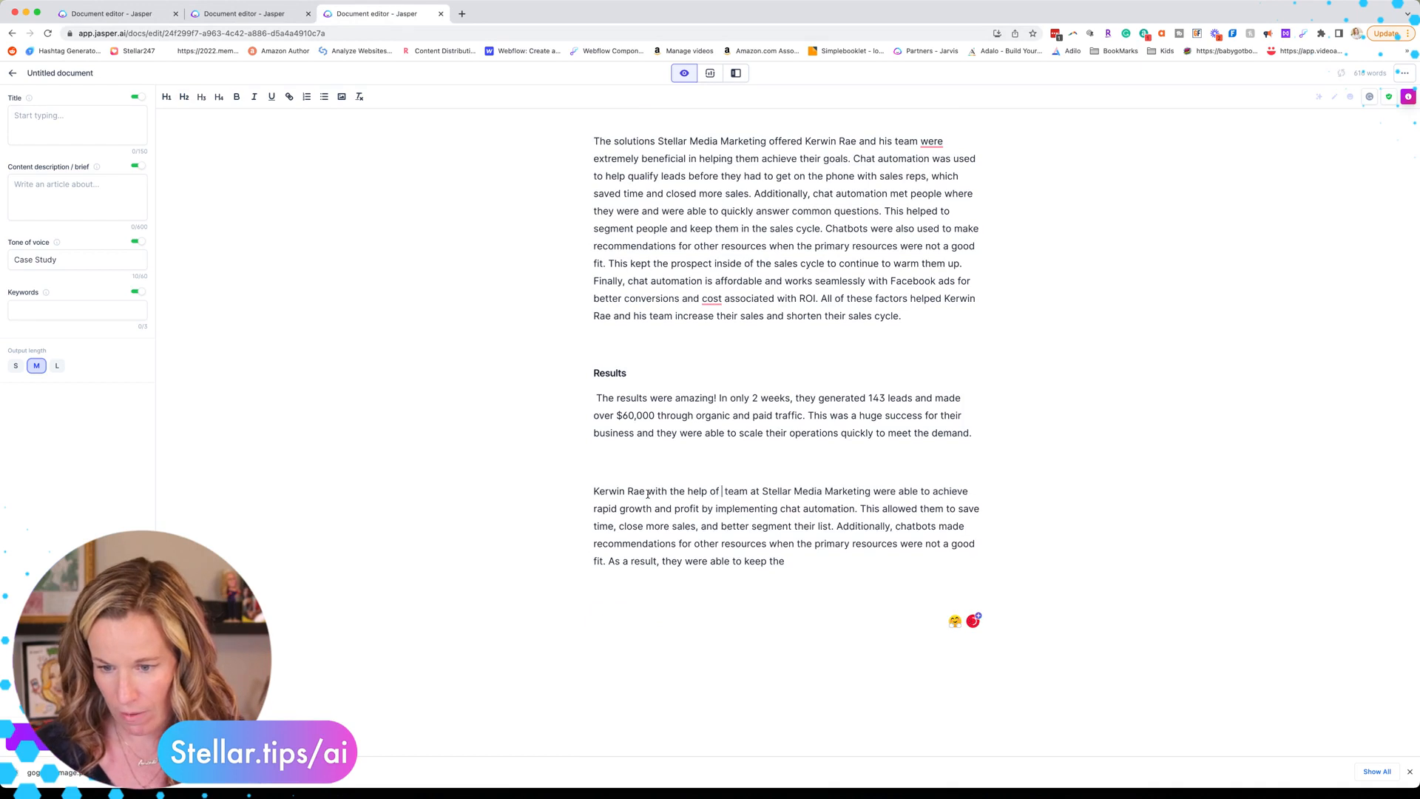
key(BackSpace)
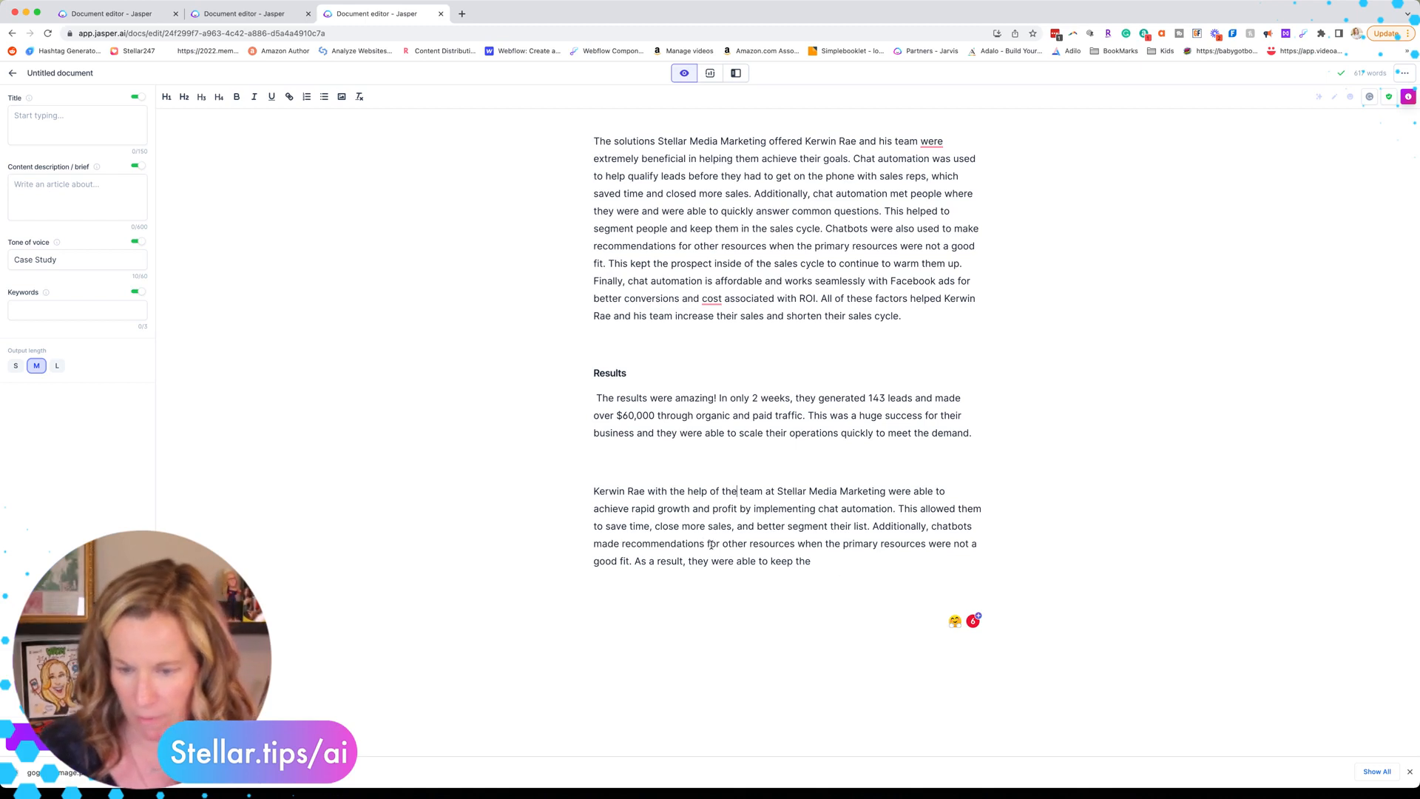
click(813, 554)
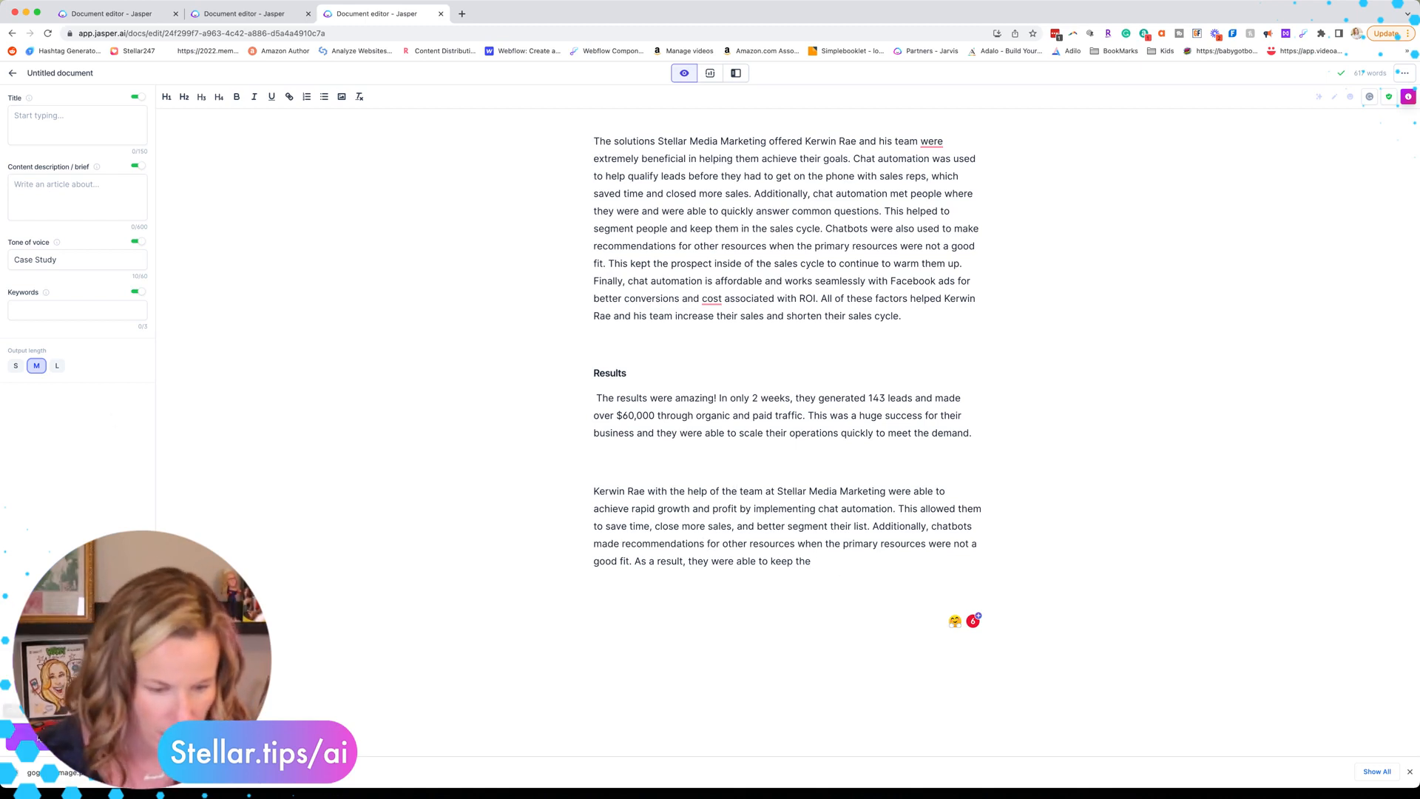
click(26, 736)
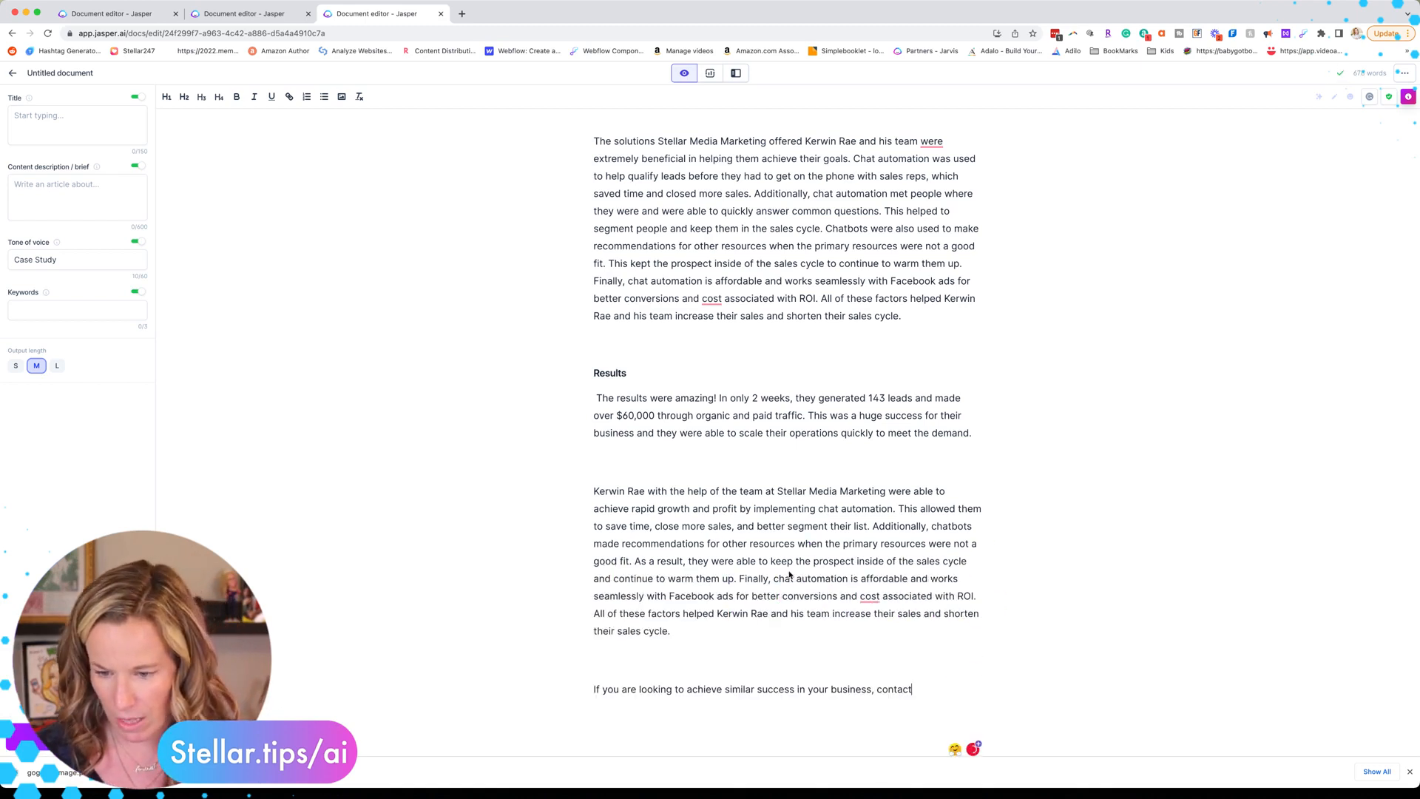
click(739, 579)
key(Return)
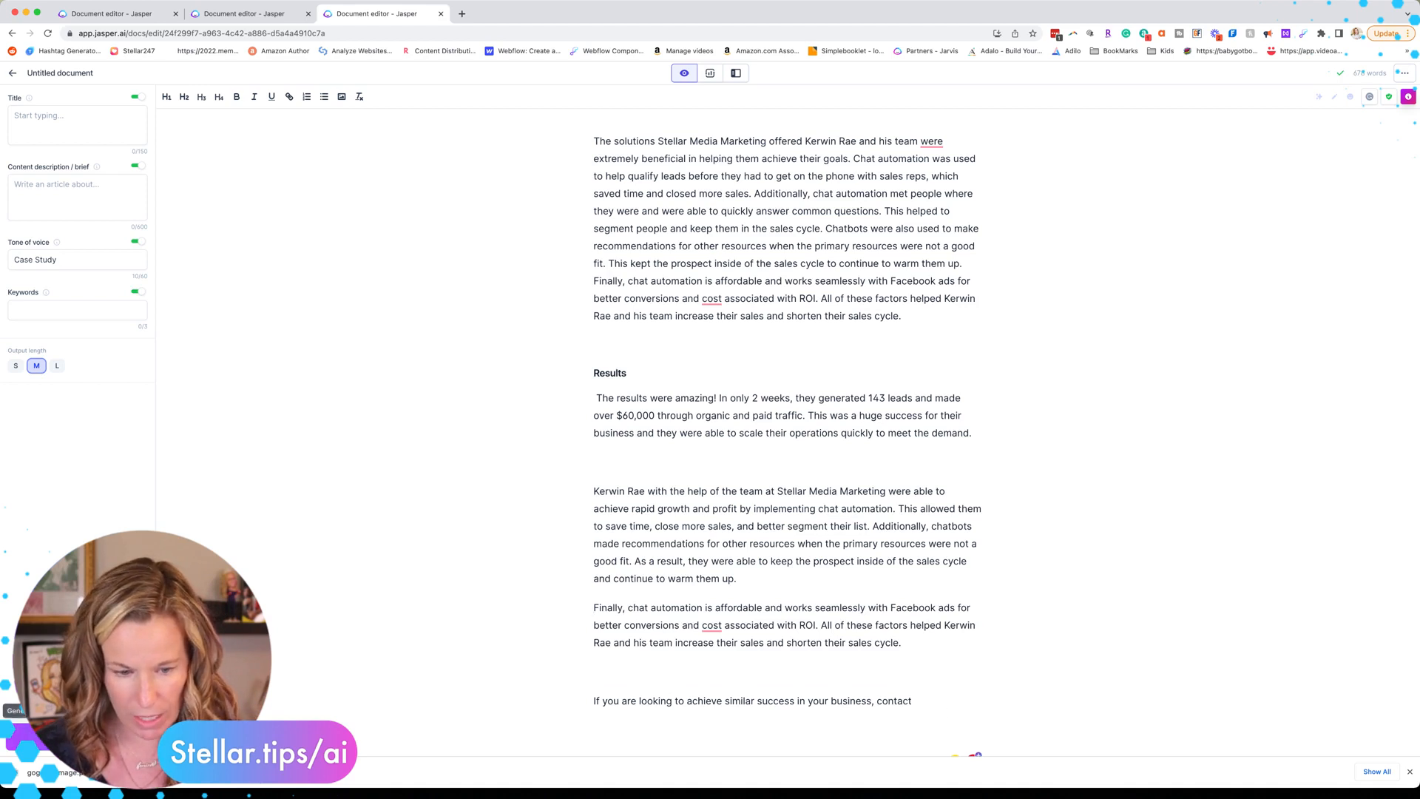
click(77, 737)
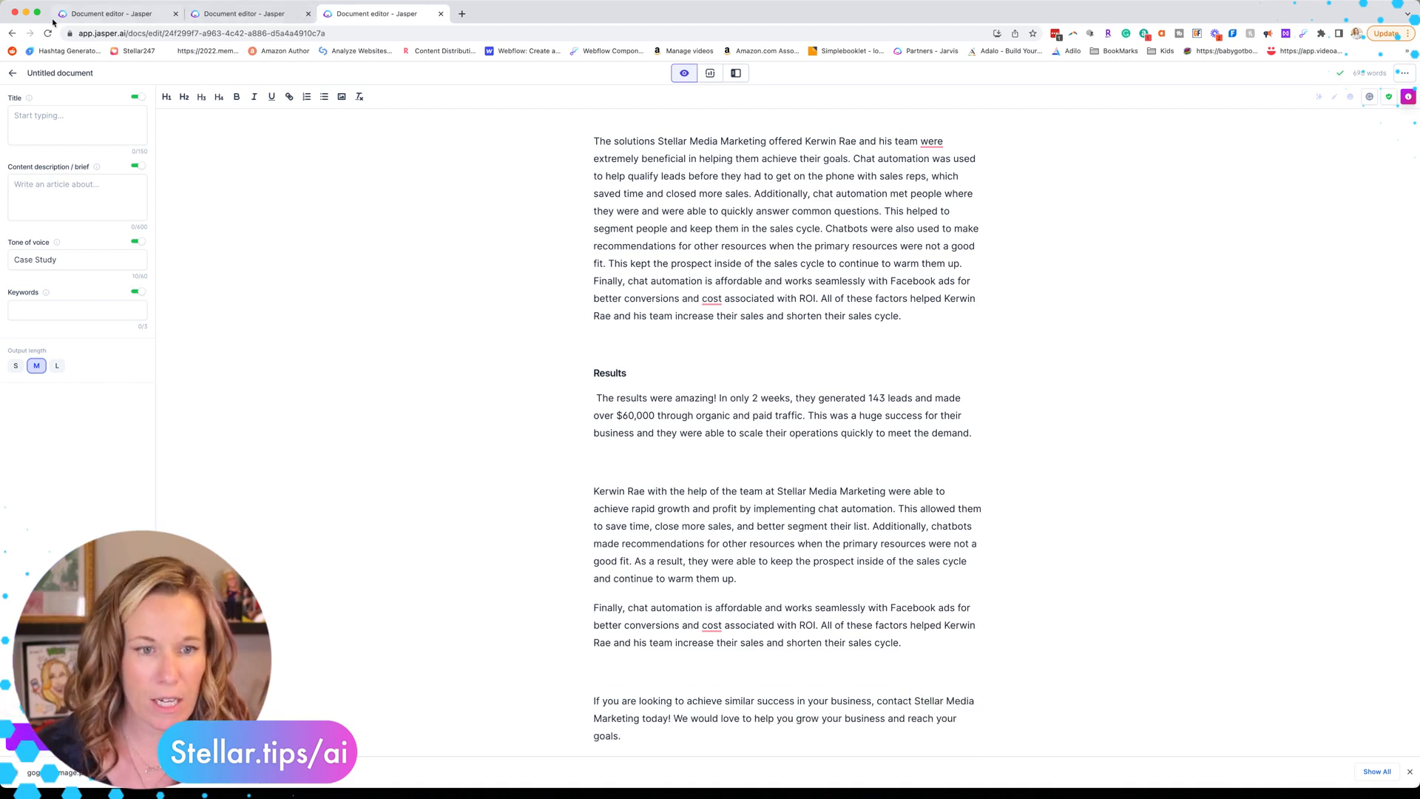
click(111, 14)
Step: Paste the recipe's 'Write out' summary line below the closing paragraph and remove its 'Write out:' prefix
triple_click(801, 525)
key(super+c)
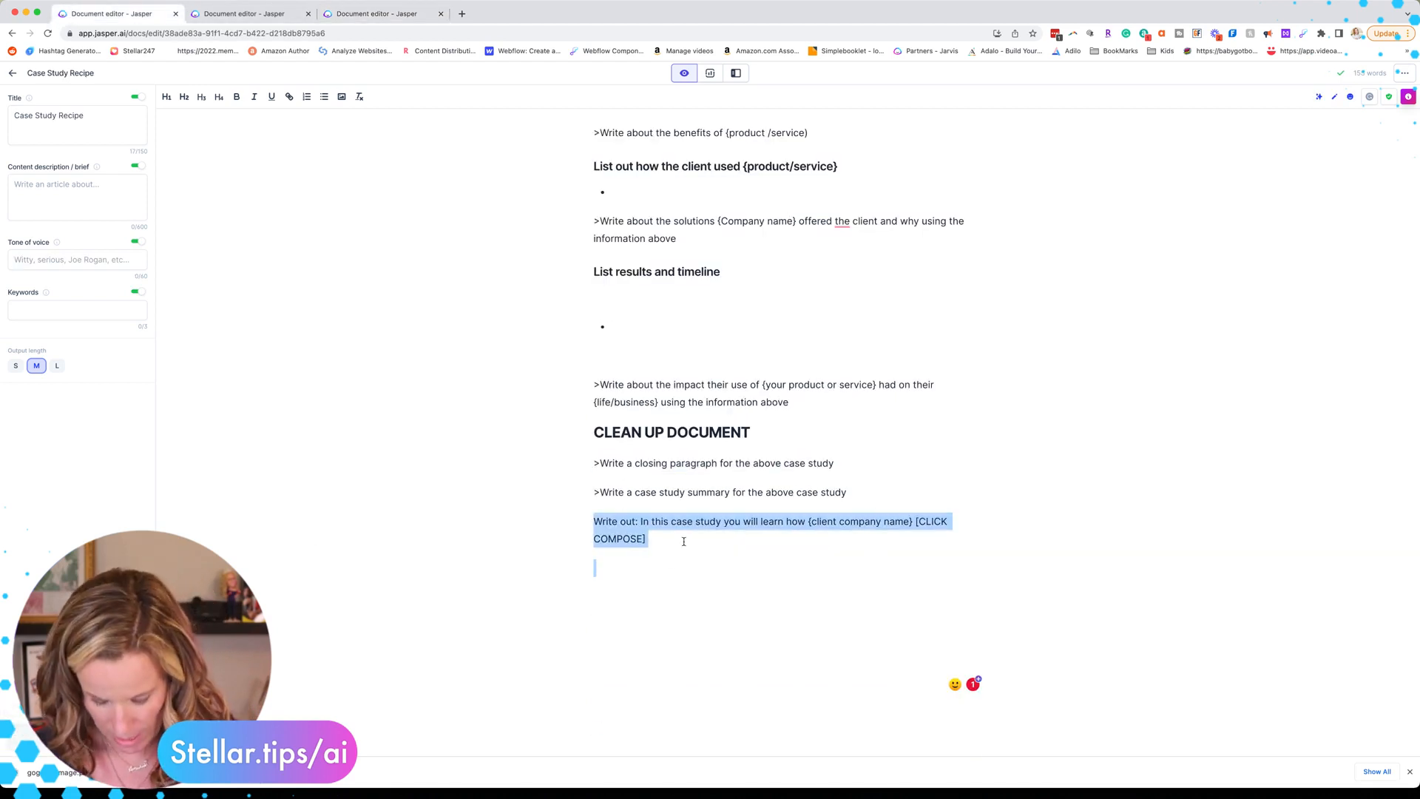
click(376, 13)
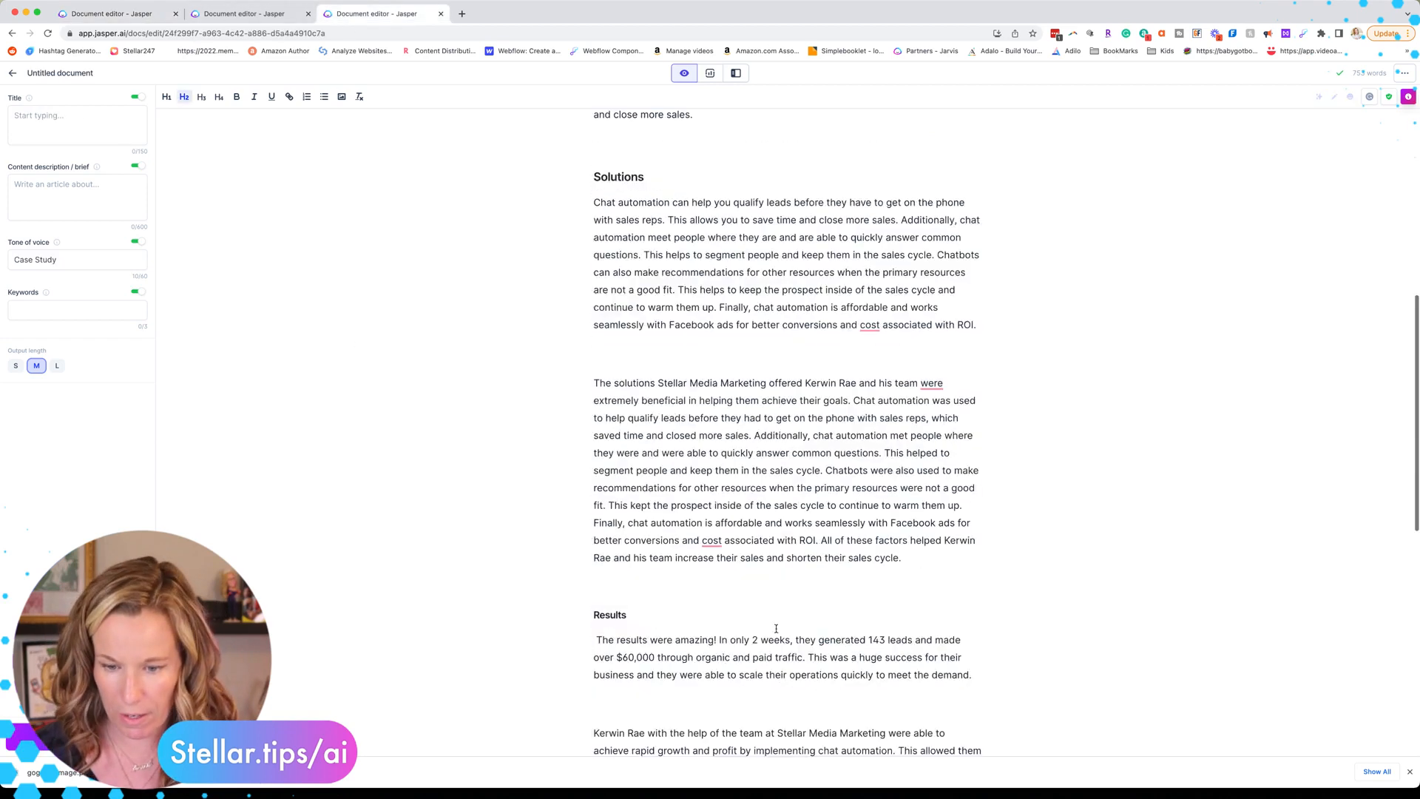
scroll(669, 414, down, 10)
click(666, 408)
key(super+v)
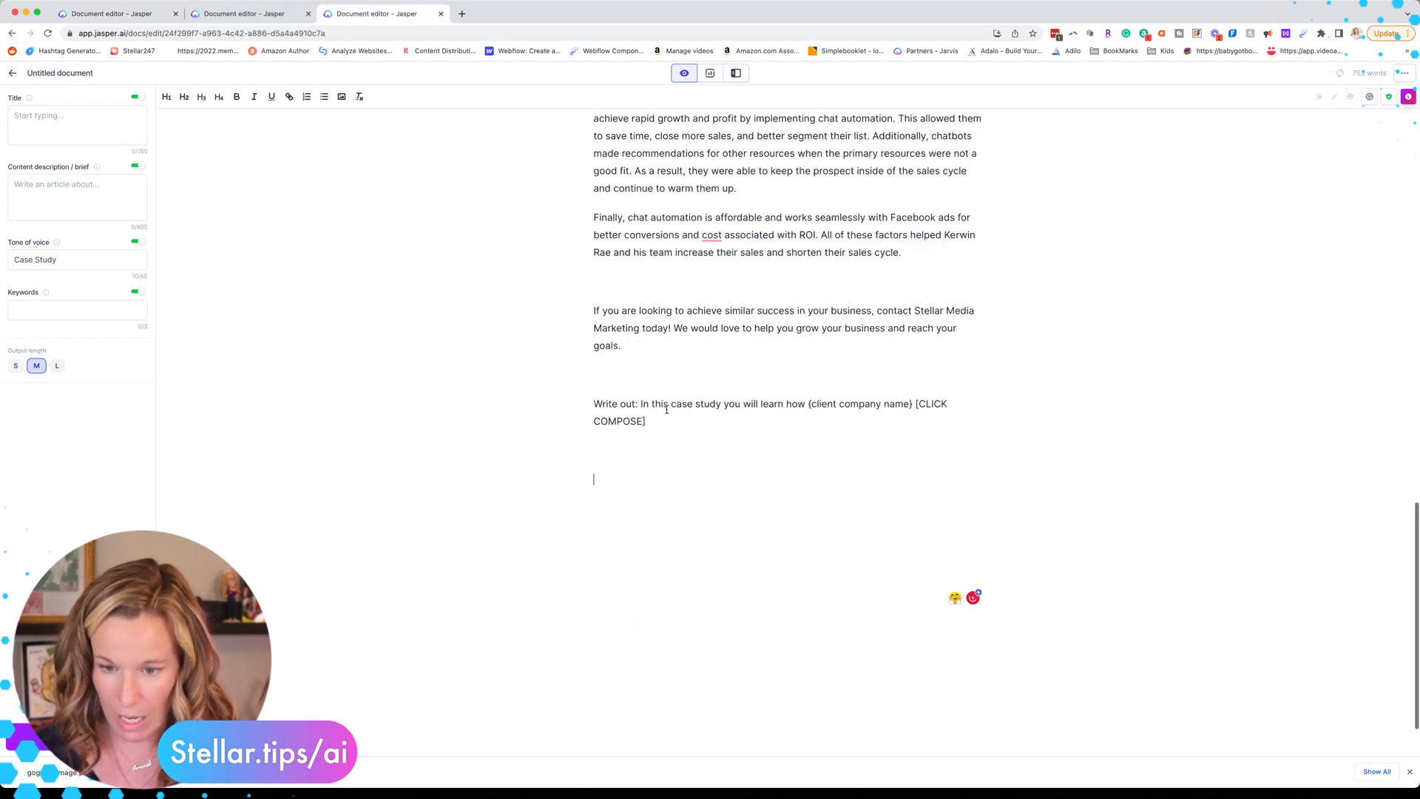
drag(640, 406, 558, 408)
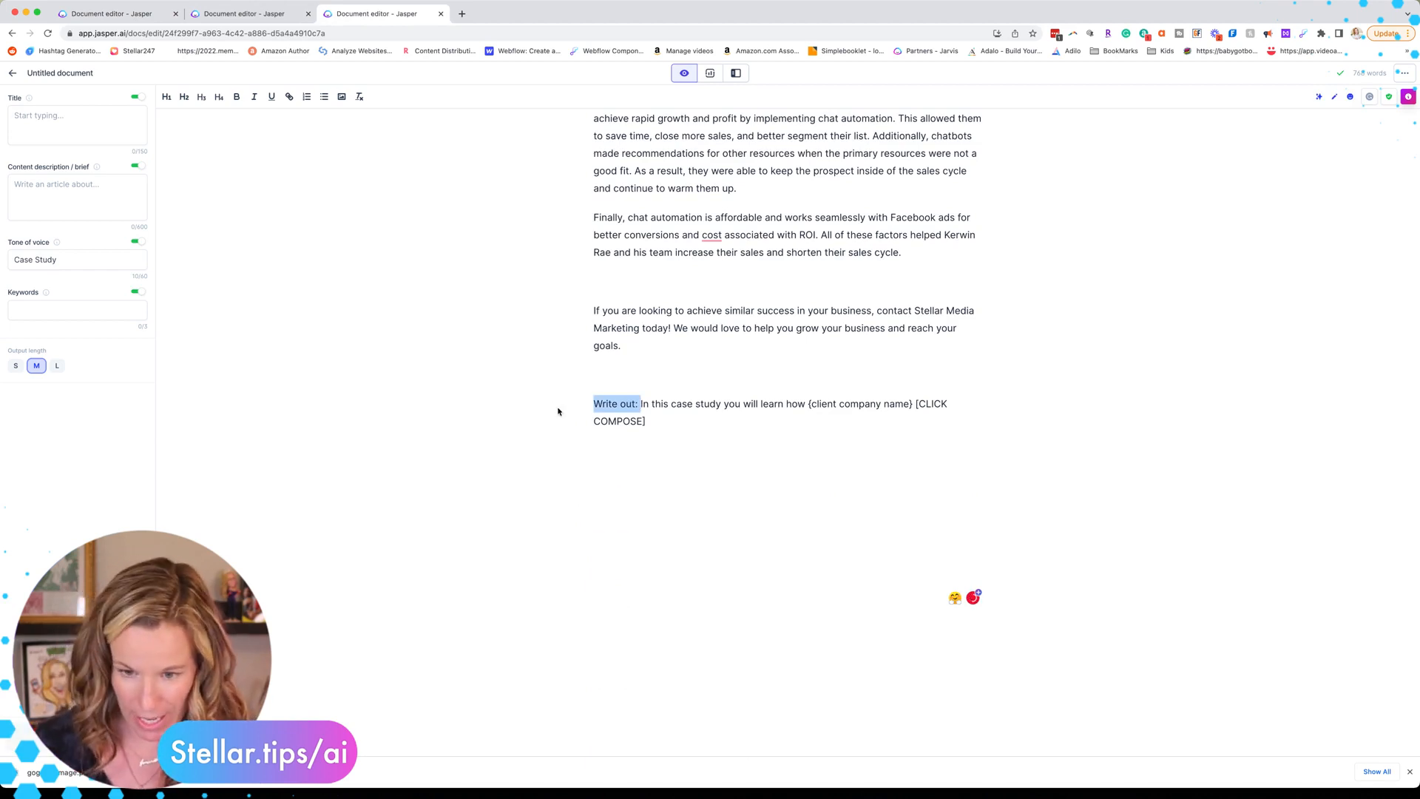
key(BackSpace)
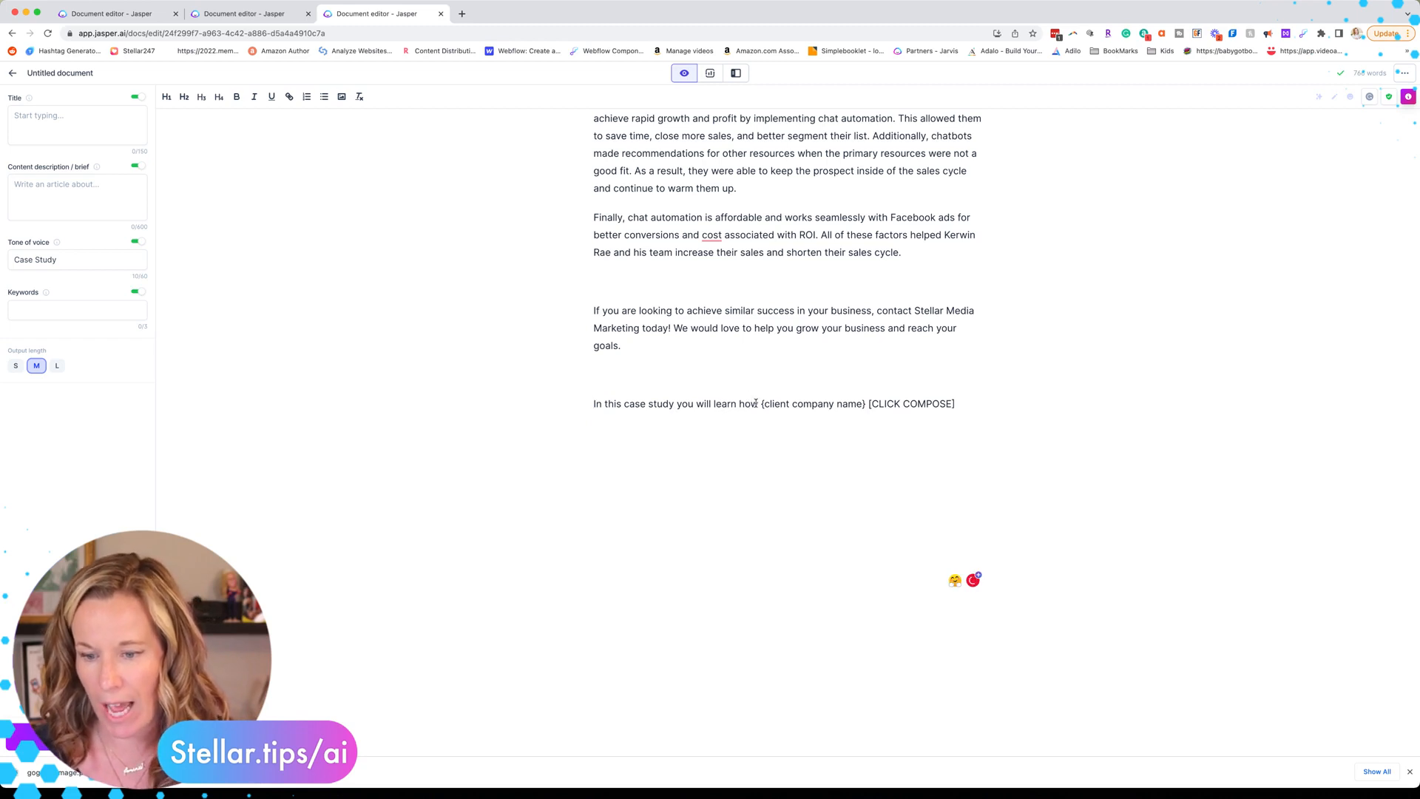
Step: Put the client's name in place of the placeholder, drop [CLICK COMPOSE], and compose the summary
drag(866, 404, 761, 406)
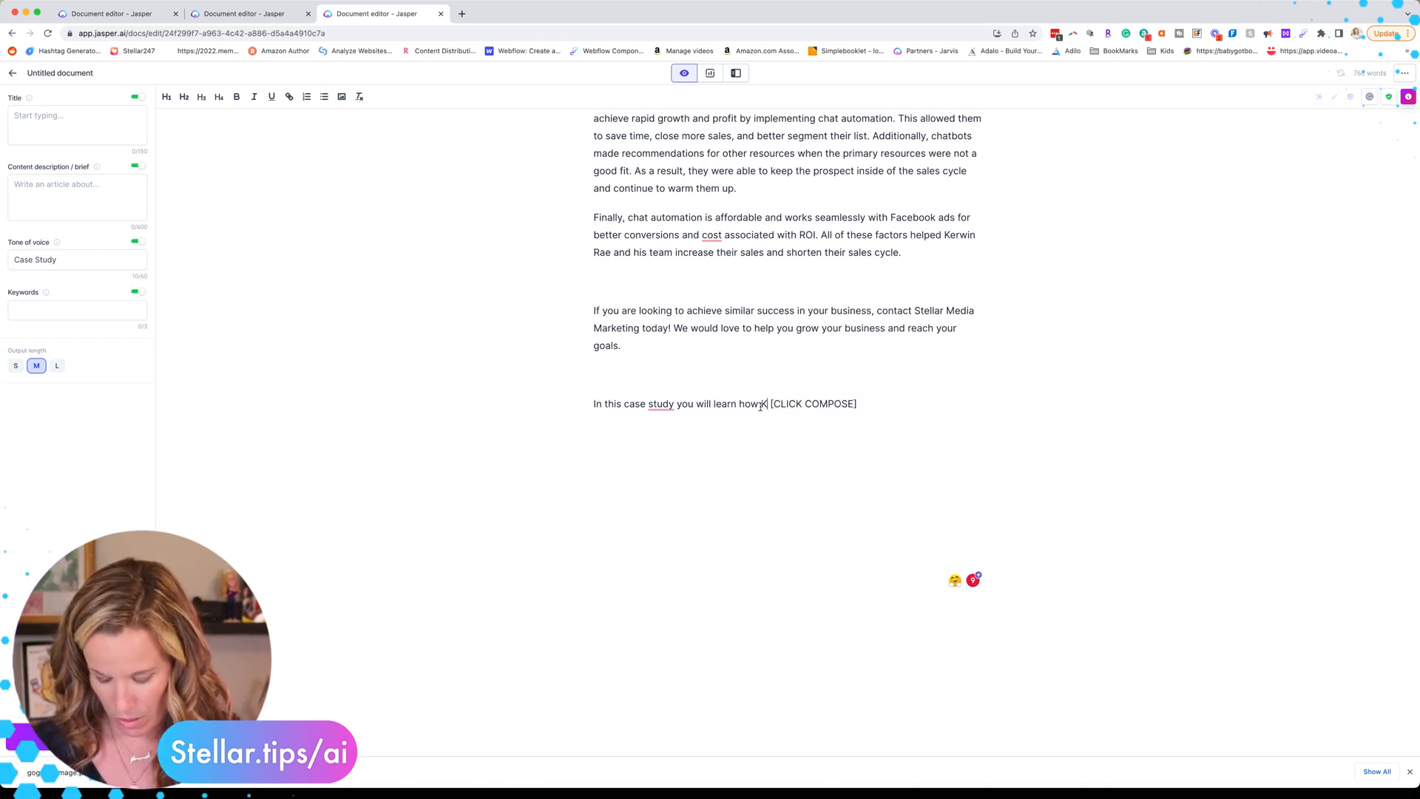
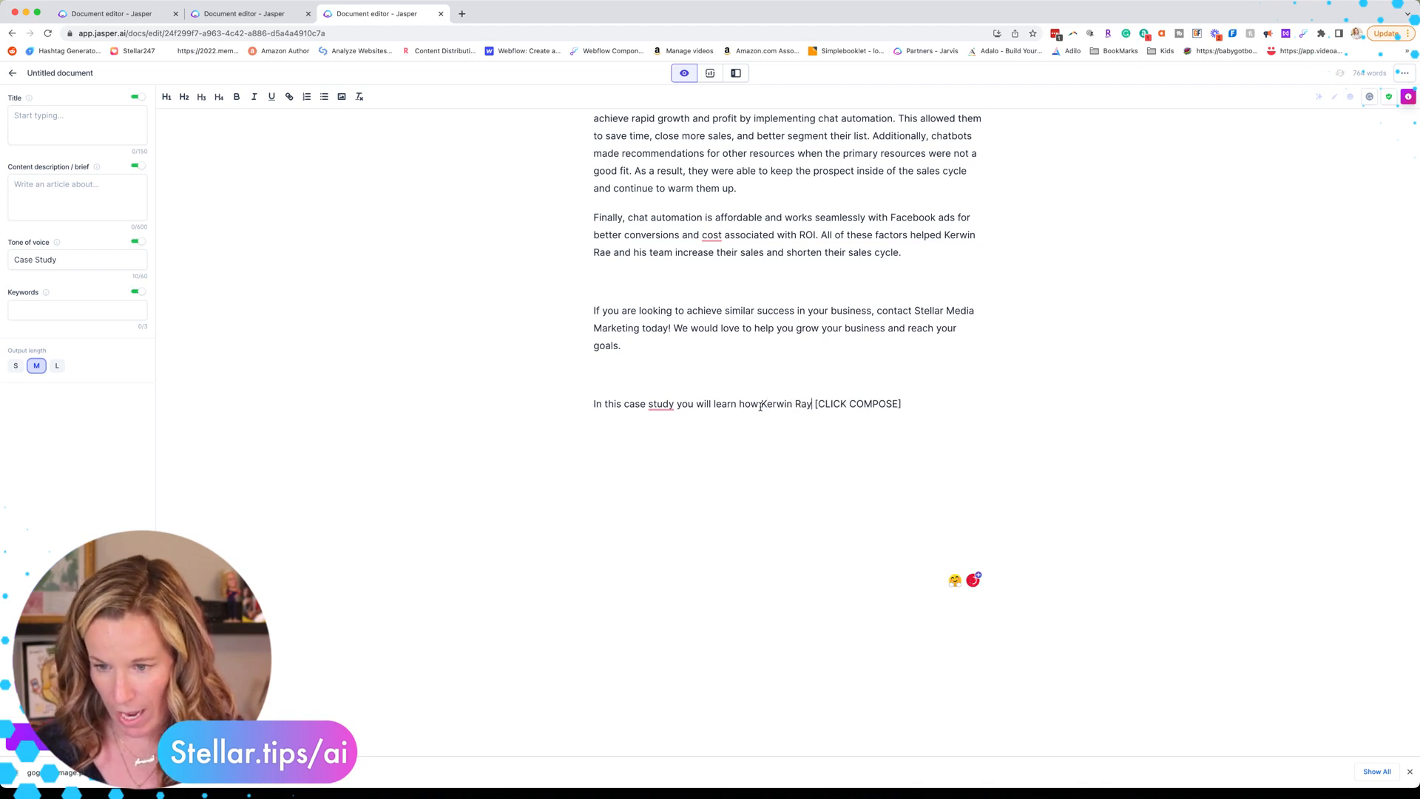
drag(902, 403, 812, 404)
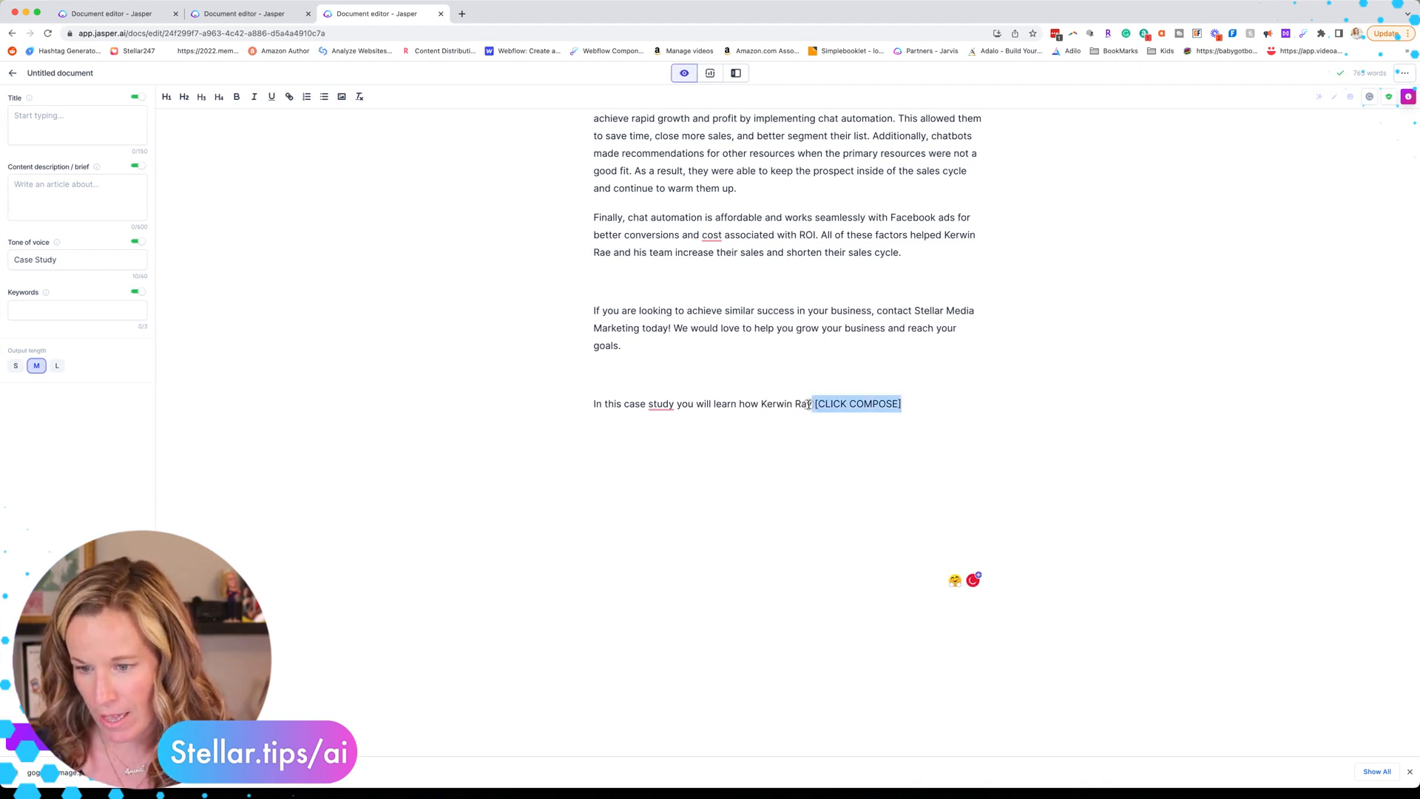
key(BackSpace)
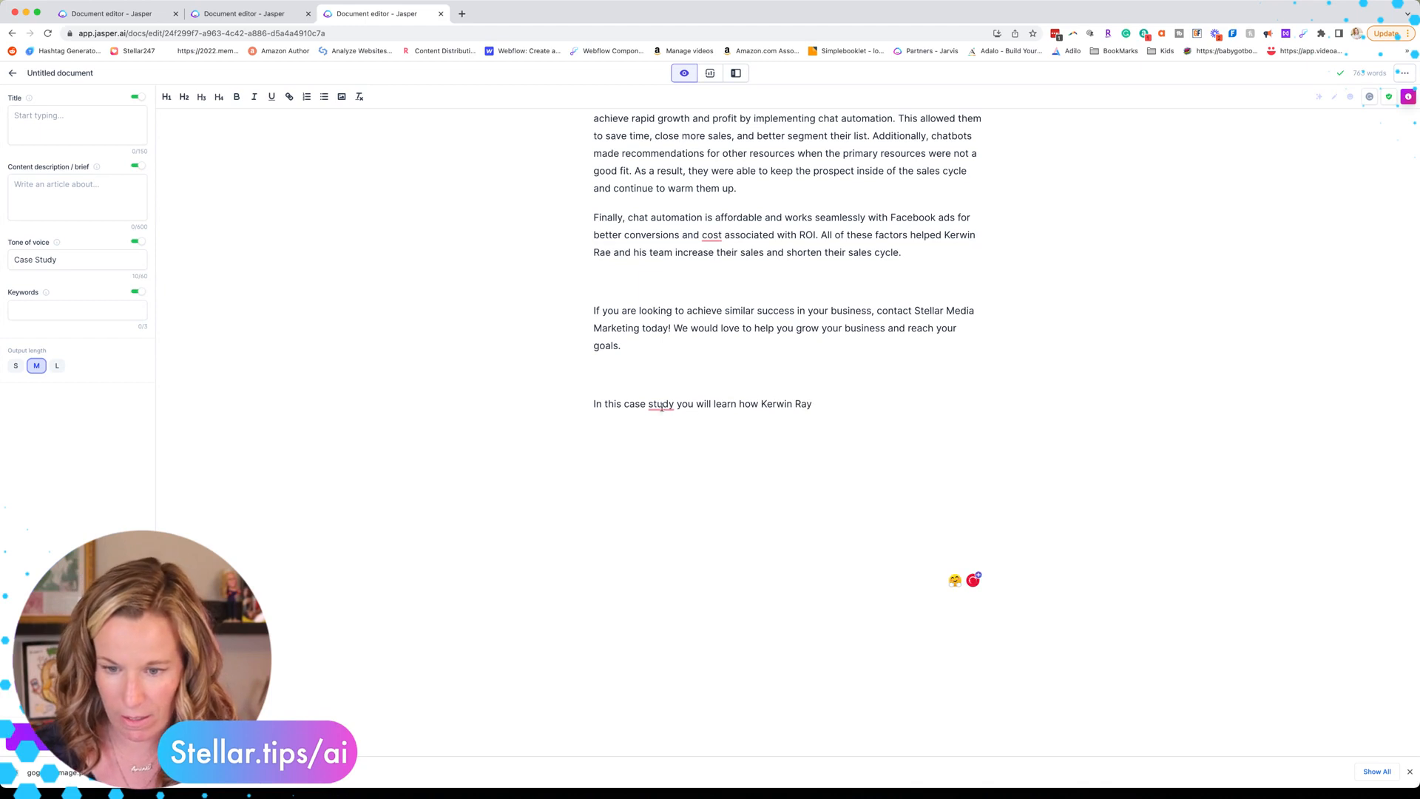
click(675, 403)
text(,)
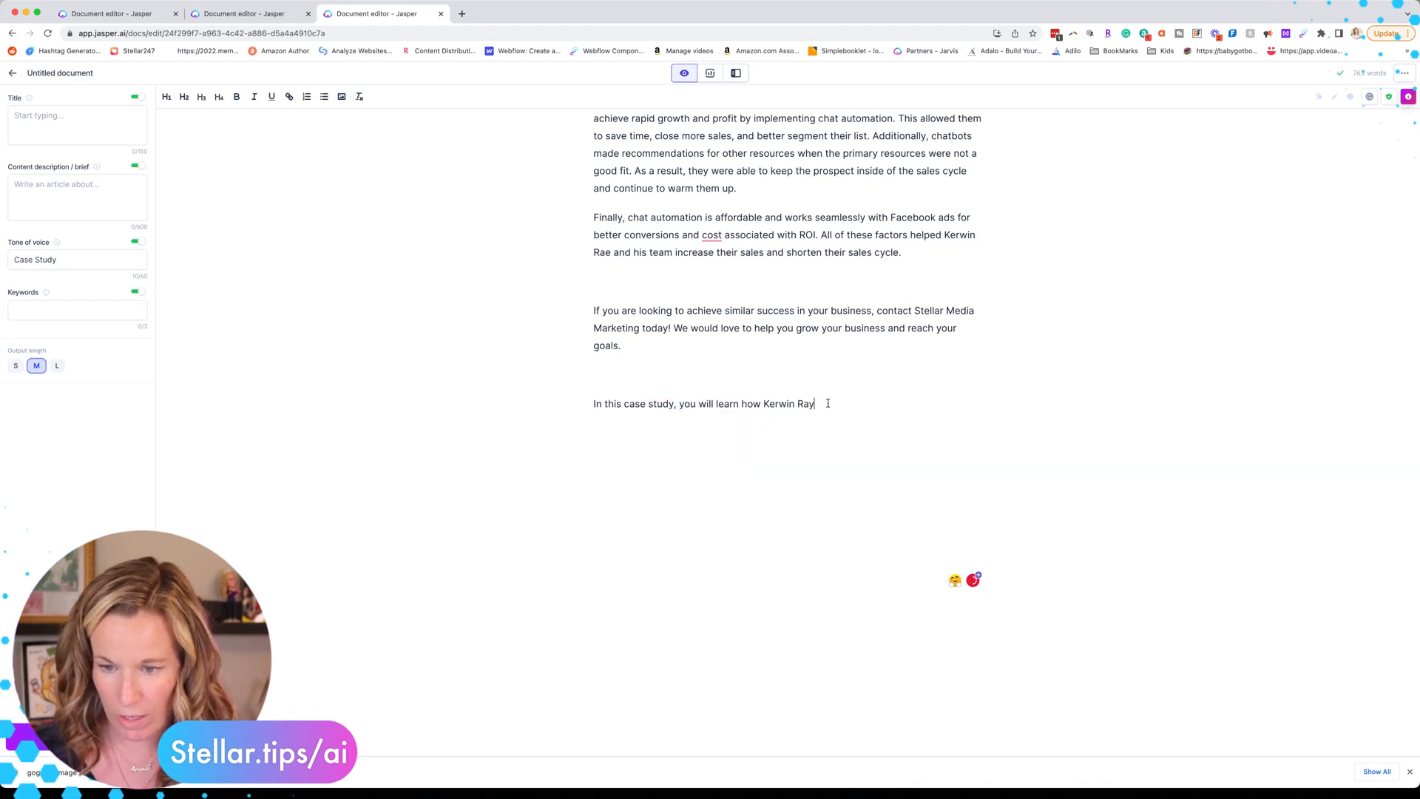
scroll(784, 414, up, 1)
click(77, 737)
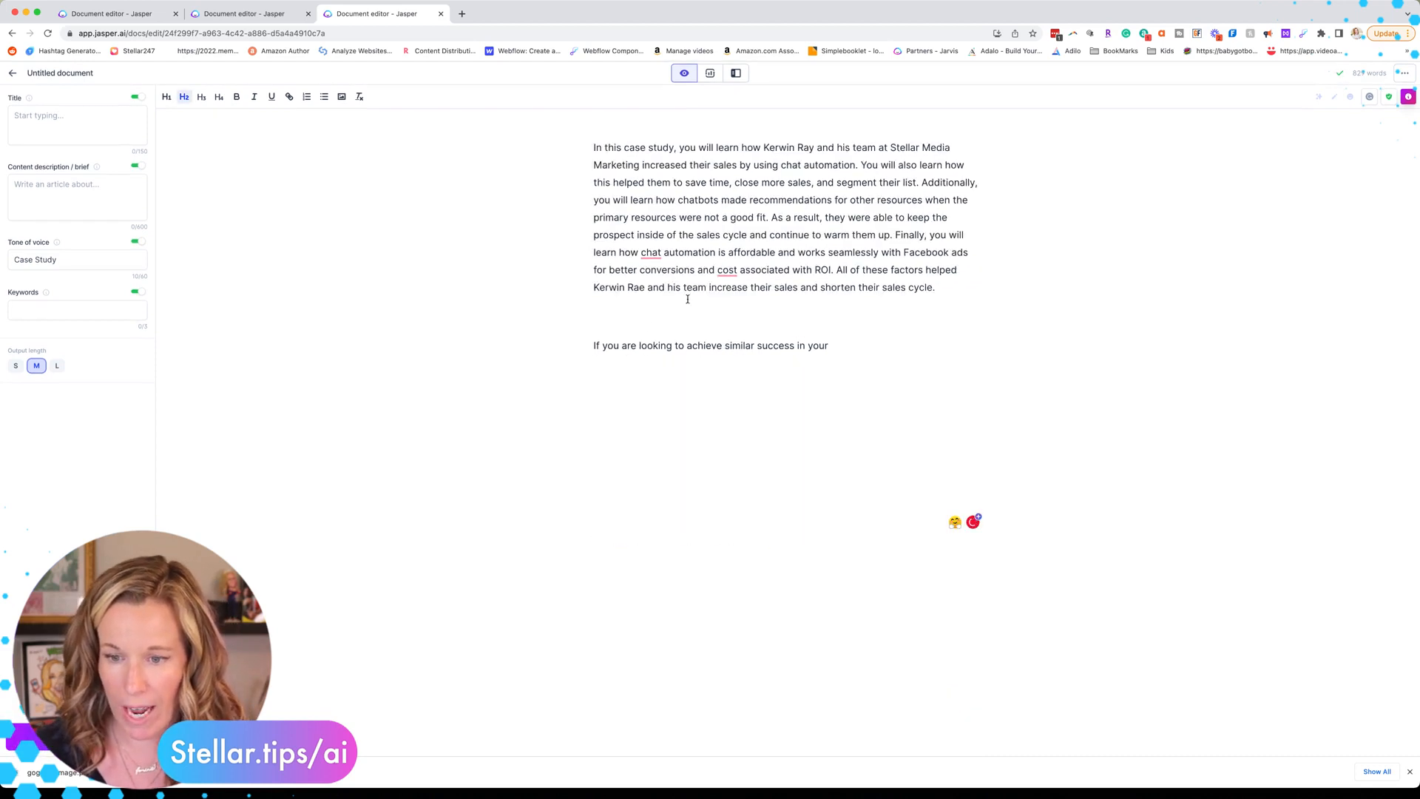
Step: Delete the leftover unfinished sentence below the summary paragraph
scroll(688, 300, up, 1)
click(863, 437)
click(568, 442)
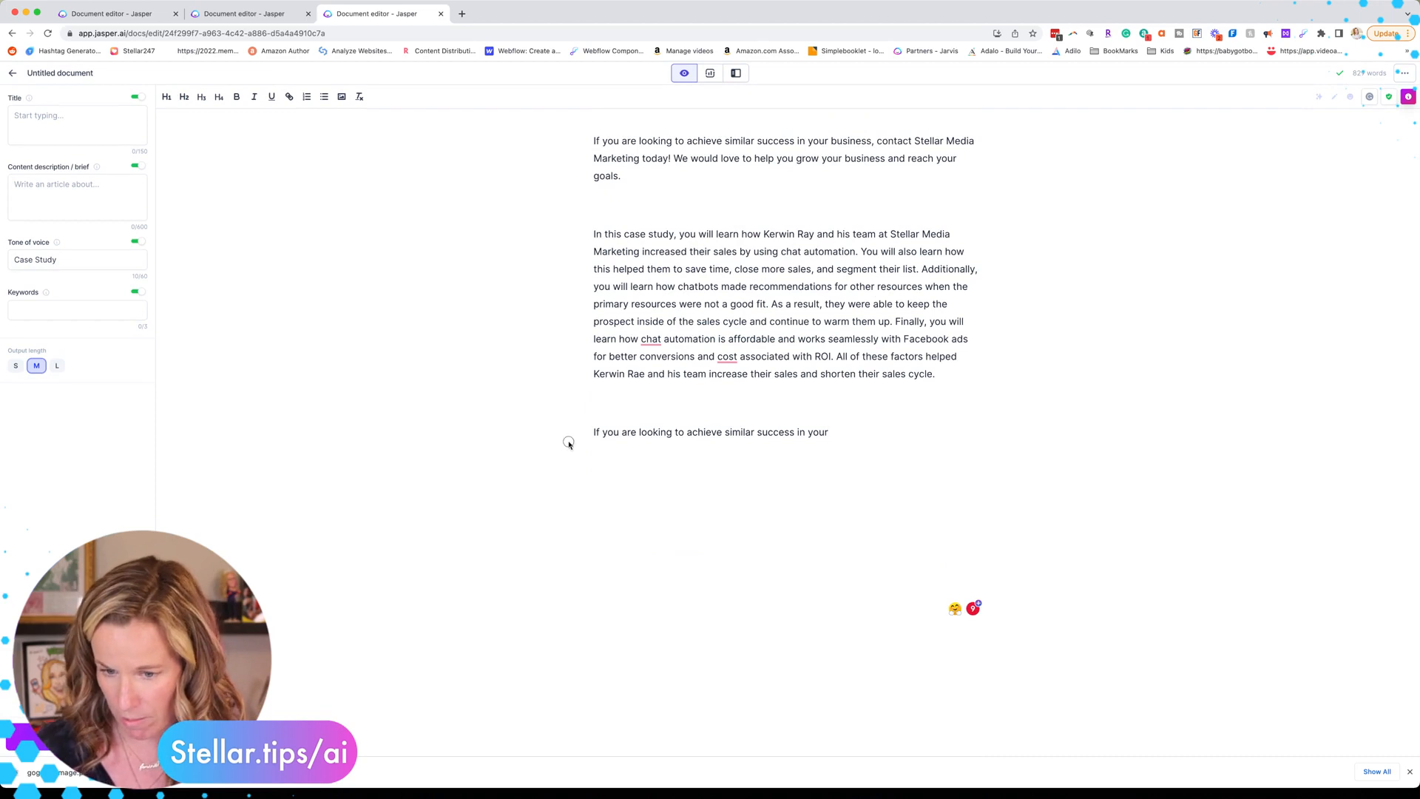
triple_click(569, 442)
key(BackSpace)
Step: Move the 'In this case study, you will learn how' paragraph above the Introduction heading
double_click(621, 270)
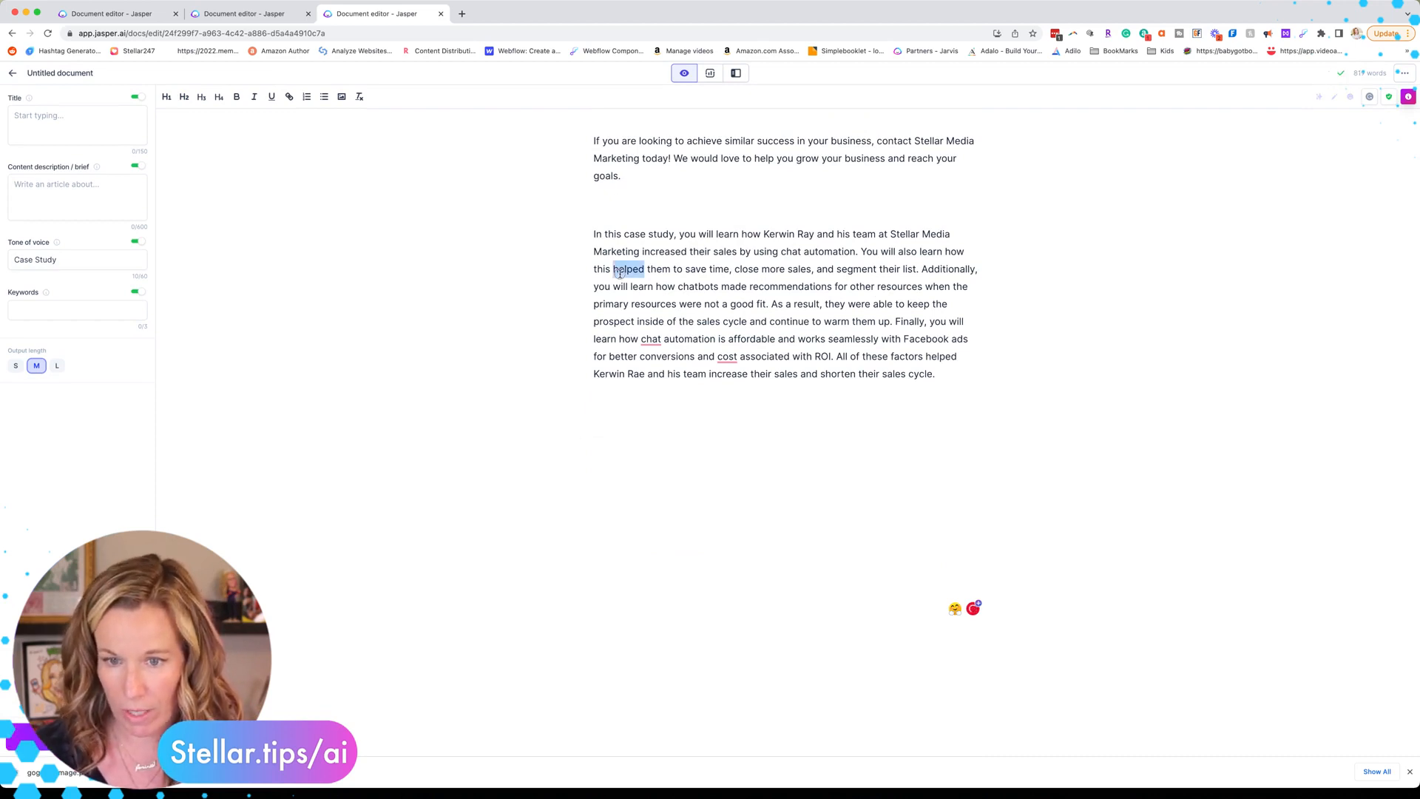
triple_click(619, 273)
key(super+c)
key(BackSpace)
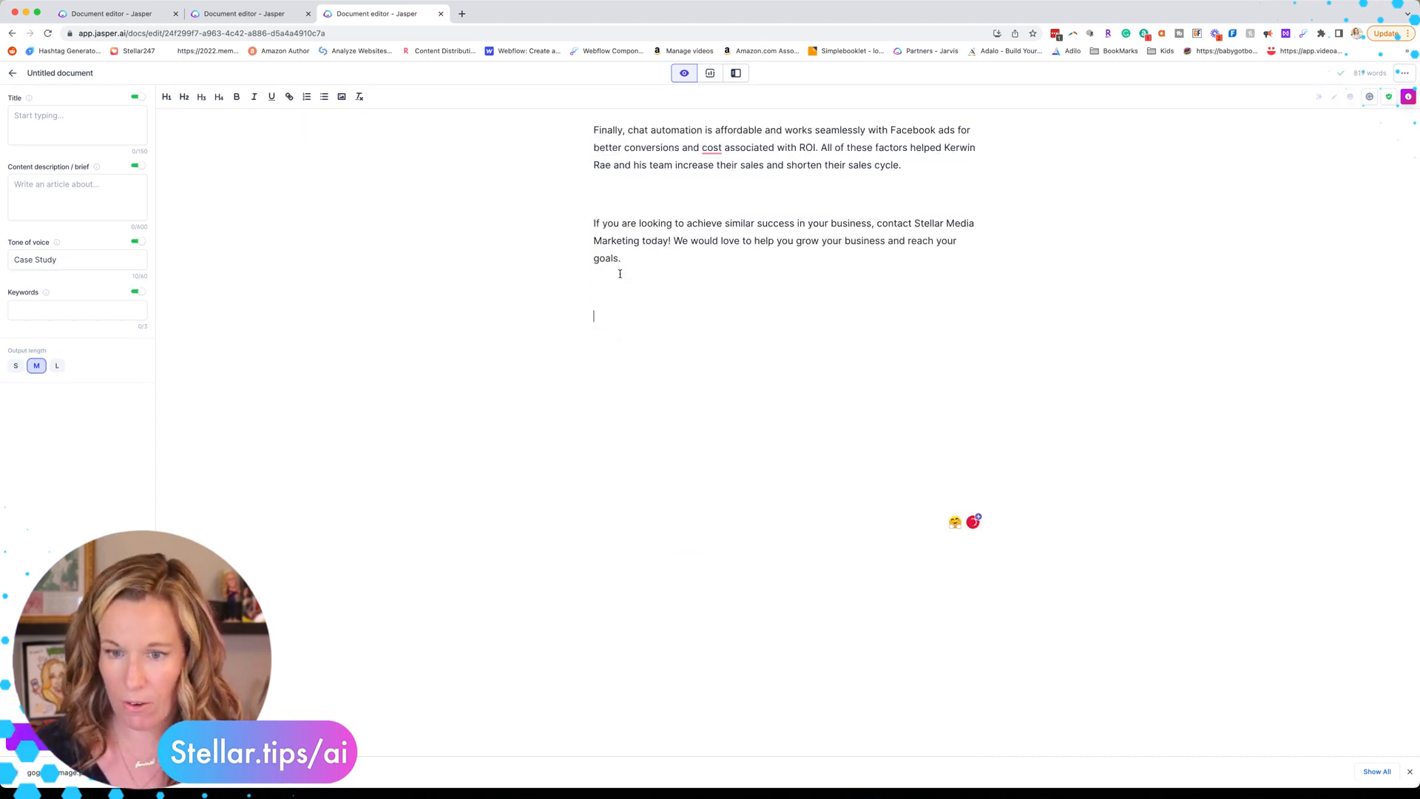
scroll(621, 273, up, 20)
click(588, 148)
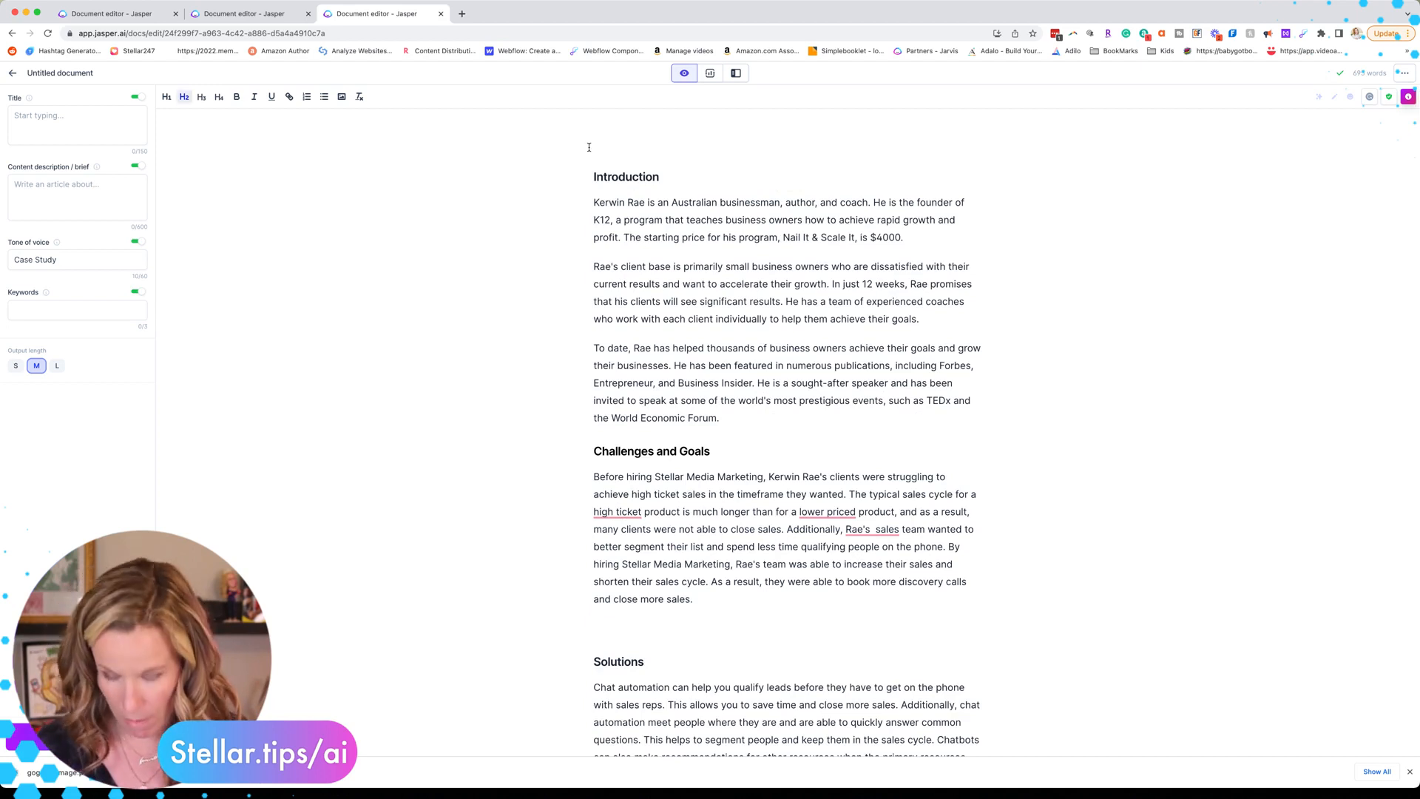
key(super+v)
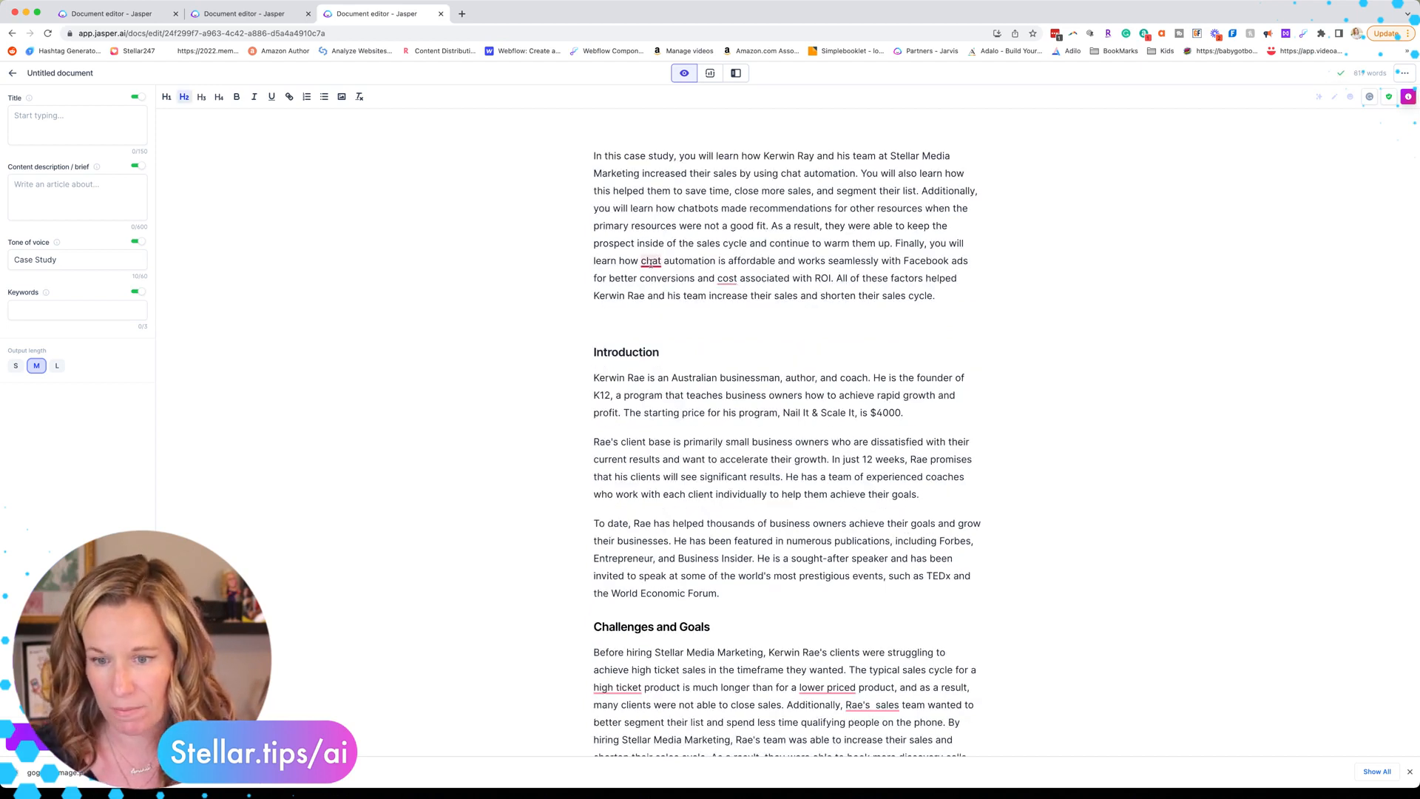
click(806, 259)
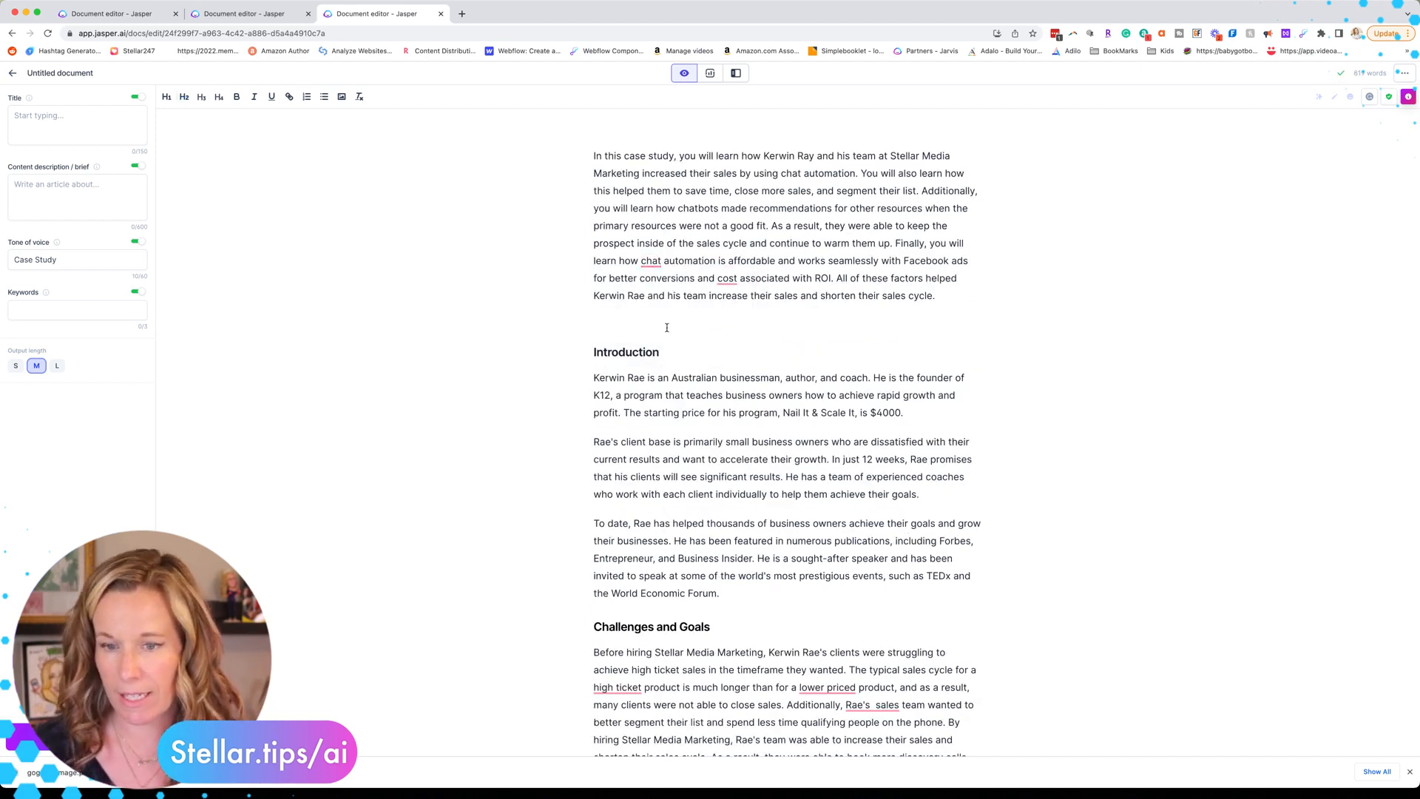
scroll(667, 327, down, 15)
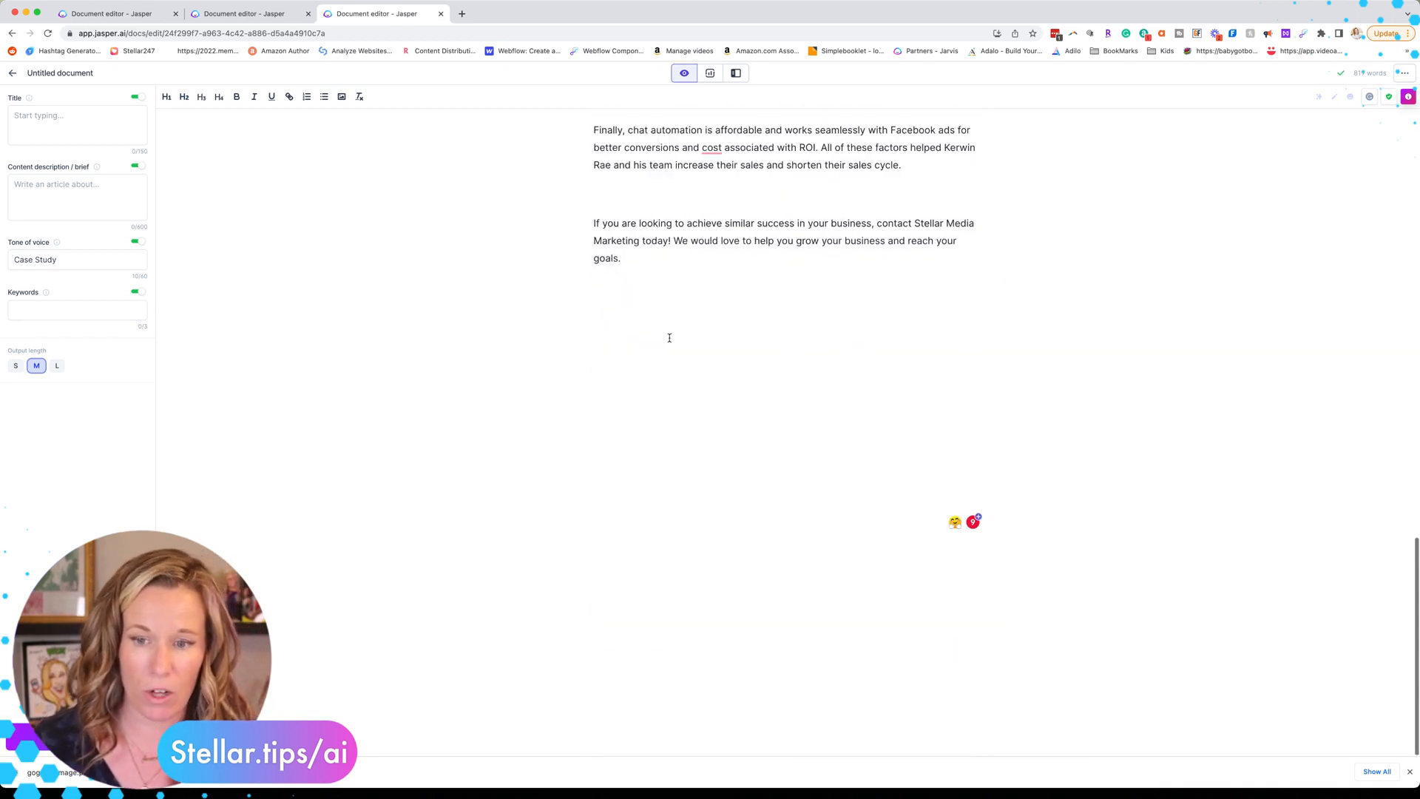
scroll(670, 337, up, 15)
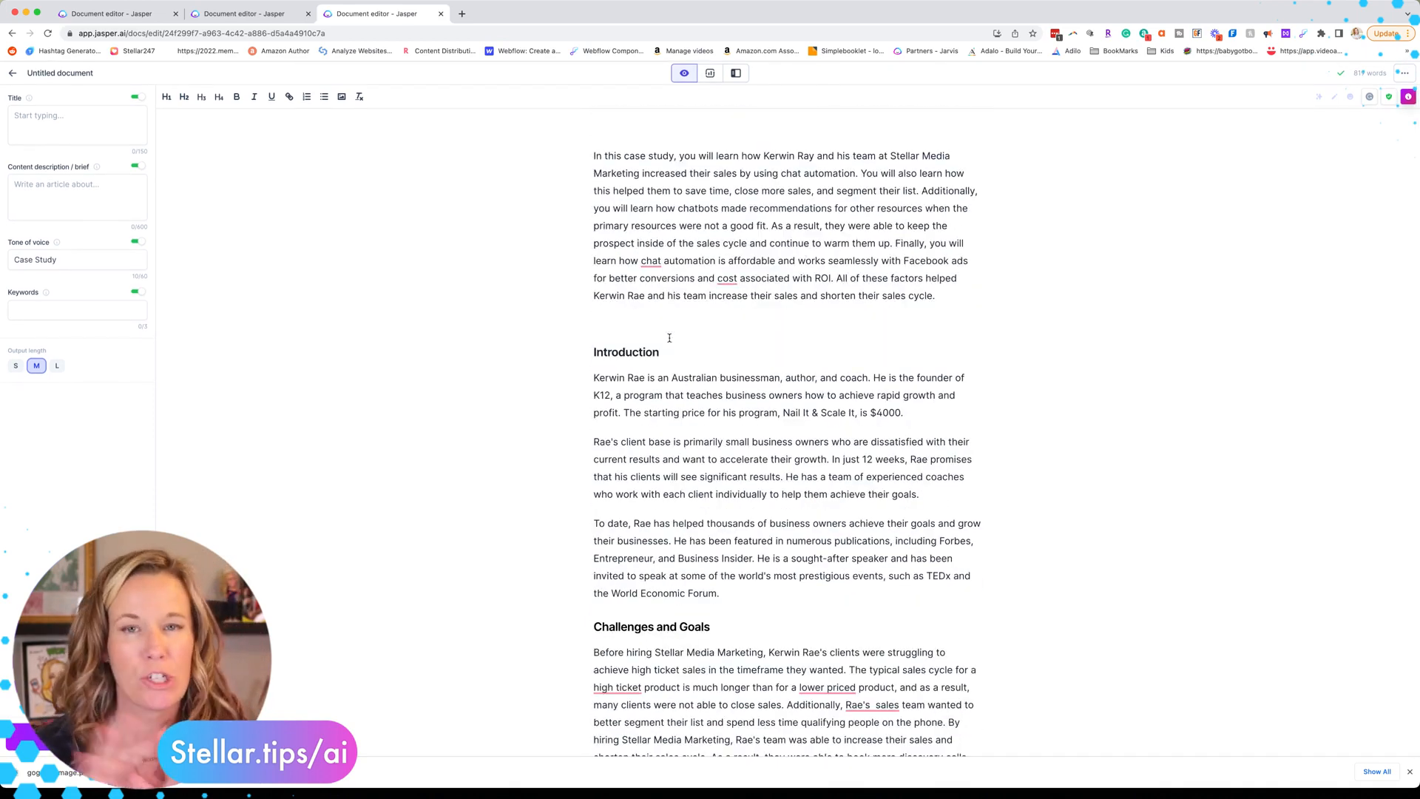